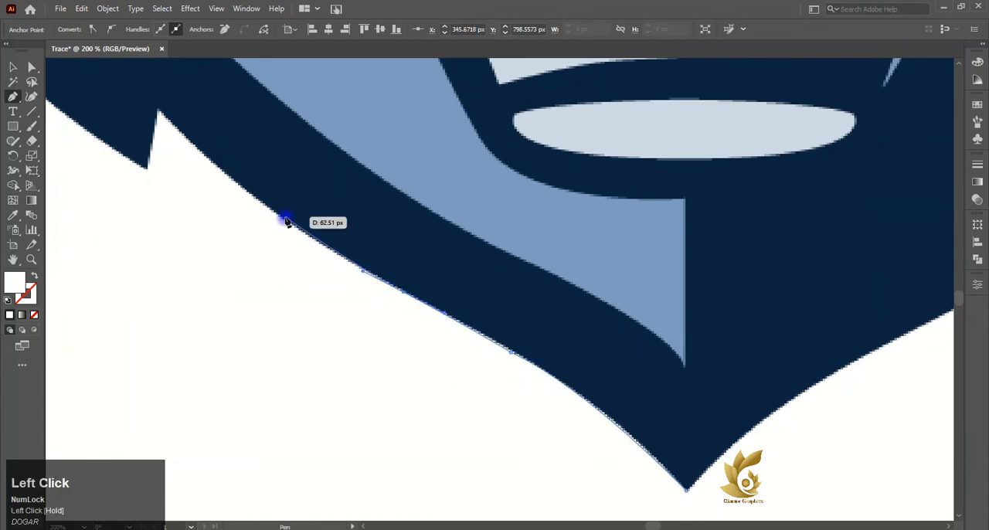
- Trace the lower-left jaw edge through the first fur notch with the Pen tool, using no fill and a dark stroke
{"action": "left_click", "coordinate": [156, 110]}
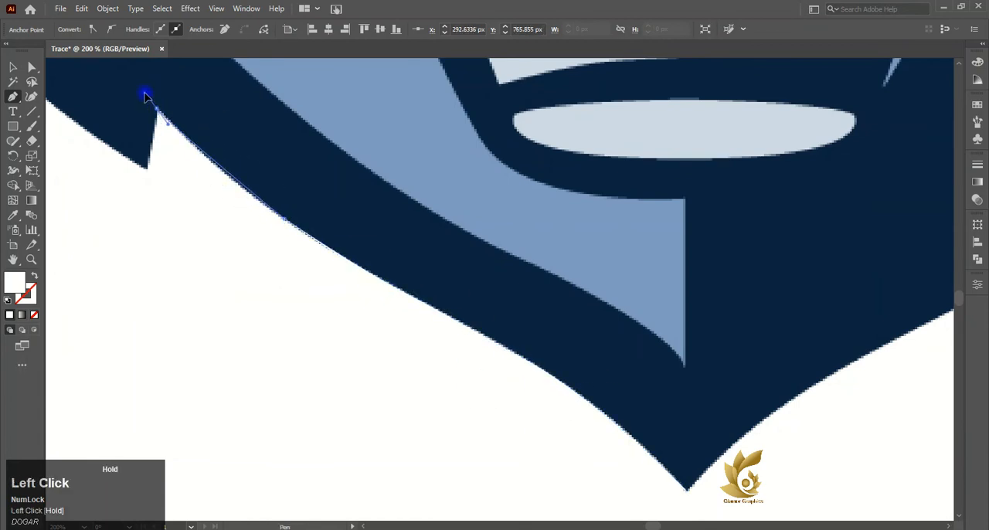
{"action": "left_click_drag", "start_coordinate": [135, 84], "coordinate": [141, 92]}
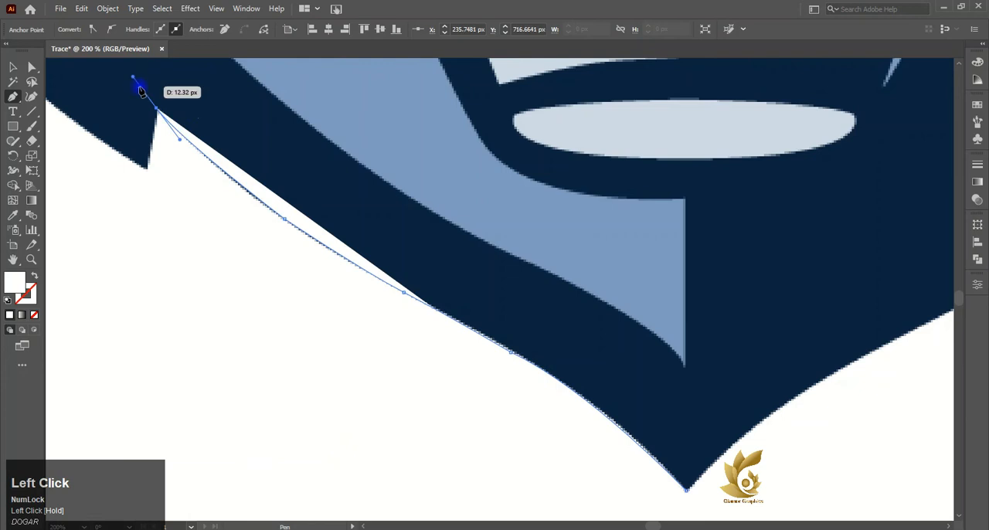
{"action": "left_click", "coordinate": [10, 301]}
{"action": "left_click", "coordinate": [34, 315]}
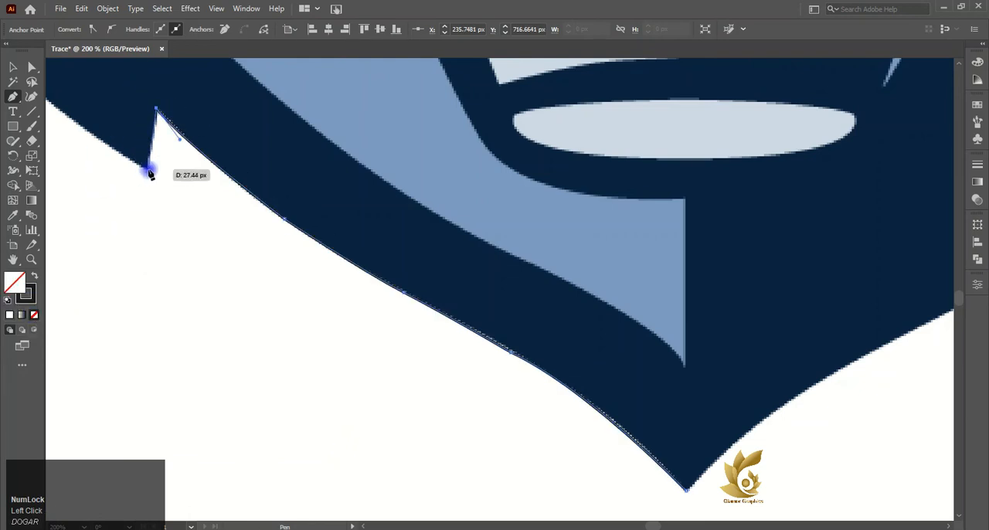
{"action": "left_click", "coordinate": [147, 168]}
{"action": "scroll", "coordinate": [106, 180], "scroll_direction": "left", "scroll_amount": 2}
{"action": "scroll", "coordinate": [105, 180], "scroll_direction": "left", "scroll_amount": 4}
{"action": "scroll", "coordinate": [113, 175], "scroll_direction": "up", "scroll_amount": 8}
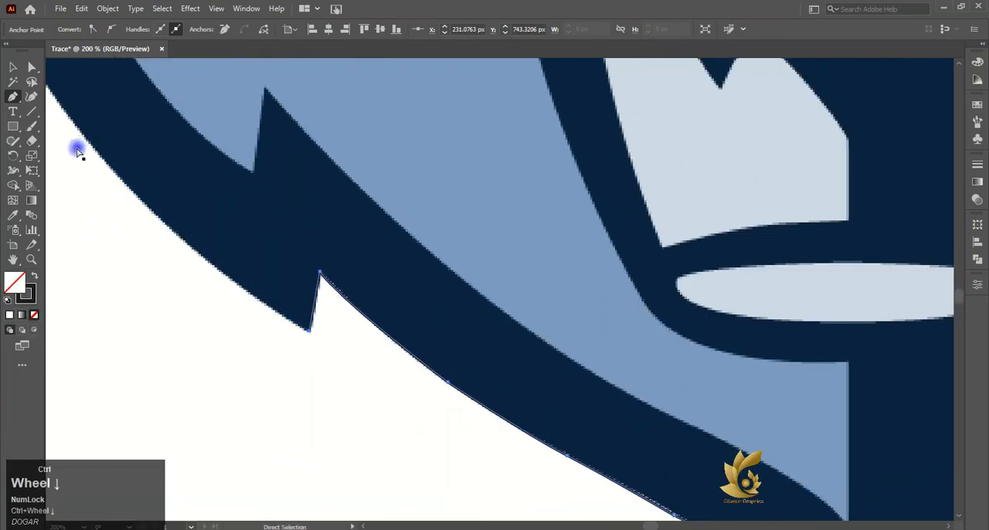
{"action": "scroll", "coordinate": [77, 149], "scroll_direction": "right", "scroll_amount": 4}
{"action": "scroll", "coordinate": [77, 150], "scroll_direction": "left", "scroll_amount": 8}
{"action": "scroll", "coordinate": [70, 152], "scroll_direction": "up", "scroll_amount": 3}
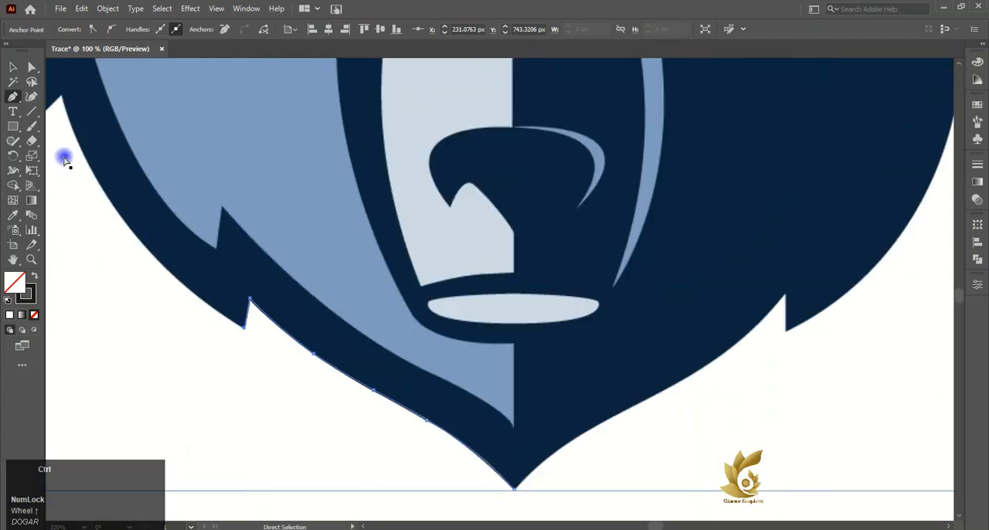
{"action": "scroll", "coordinate": [85, 124], "scroll_direction": "left", "scroll_amount": 1}
{"action": "left_click_drag", "start_coordinate": [152, 97], "coordinate": [104, 130]}
{"action": "scroll", "coordinate": [103, 133], "scroll_direction": "down", "scroll_amount": 10}
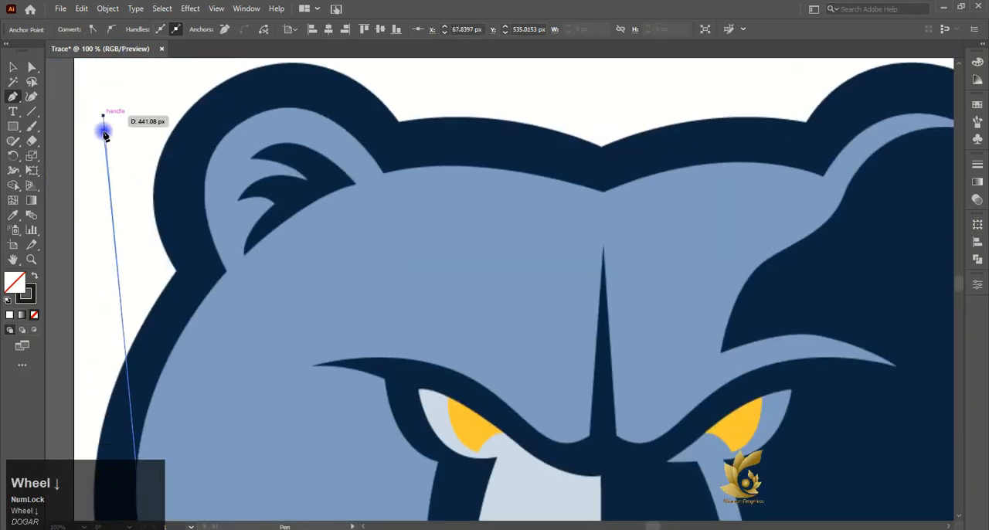
{"action": "key", "text": "ctrl+z"}
- Continue the Pen path from the jaw fur tip through the upper cheek notch and up the face to the left ear's base
{"action": "scroll", "coordinate": [107, 142], "scroll_direction": "down", "scroll_amount": 2}
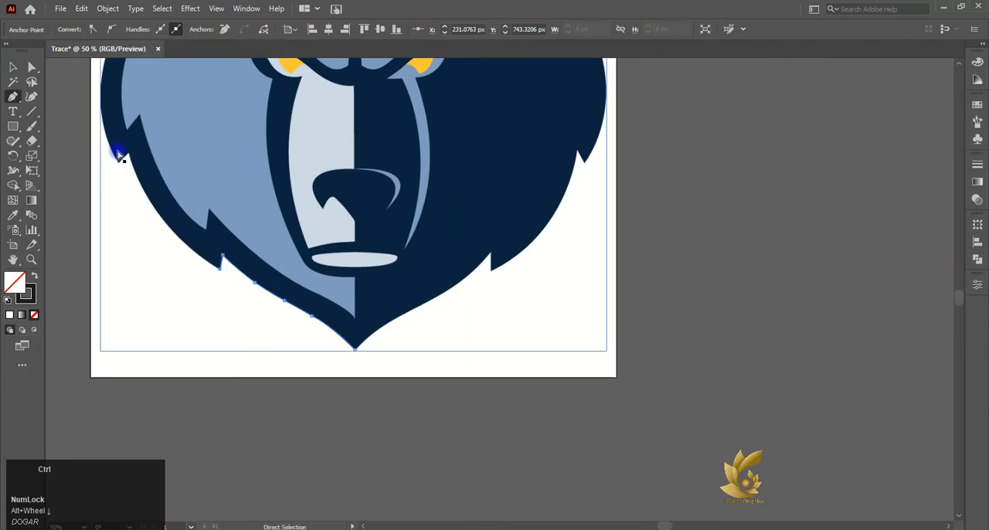
{"action": "scroll", "coordinate": [116, 152], "scroll_direction": "left", "scroll_amount": 3}
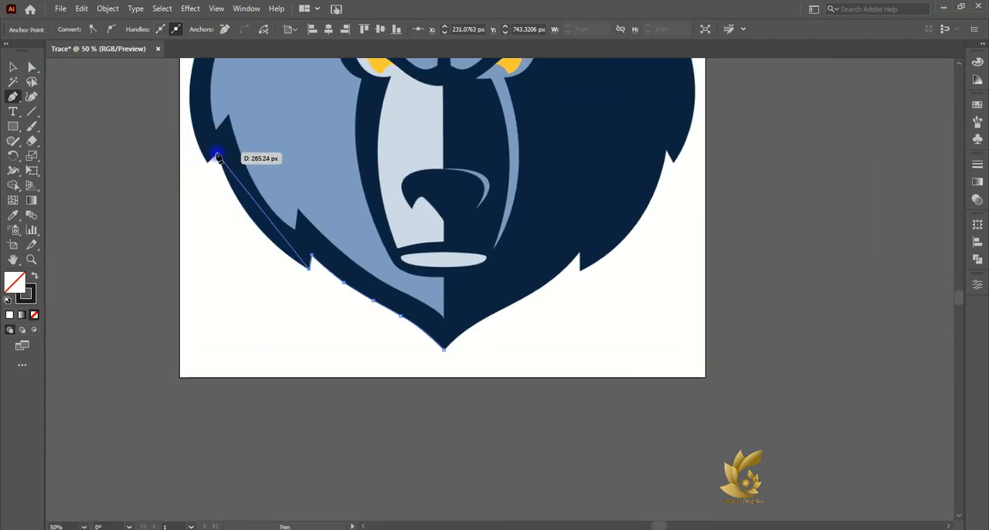
{"action": "left_click_drag", "start_coordinate": [218, 154], "coordinate": [184, 100]}
{"action": "scroll", "coordinate": [195, 75], "scroll_direction": "up", "scroll_amount": 2}
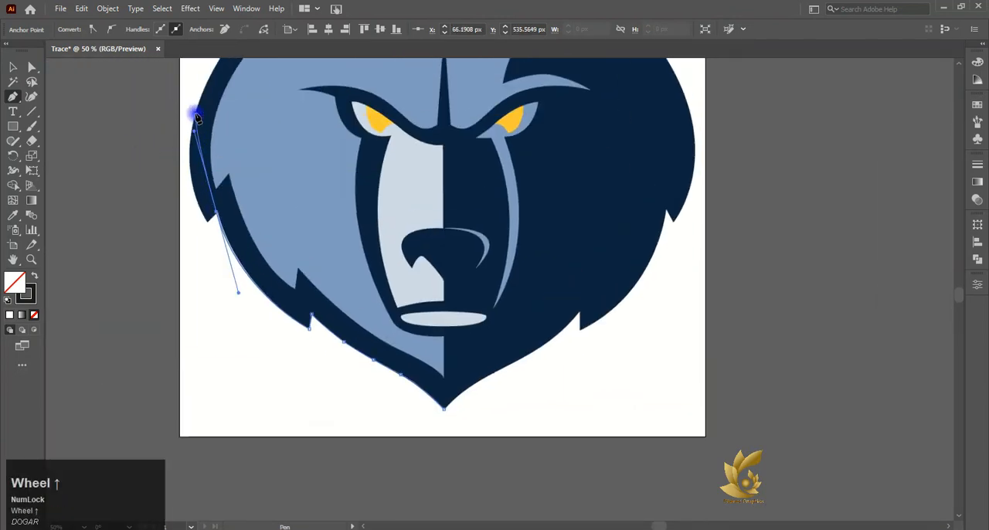
{"action": "scroll", "coordinate": [209, 224], "scroll_direction": "up", "scroll_amount": 3}
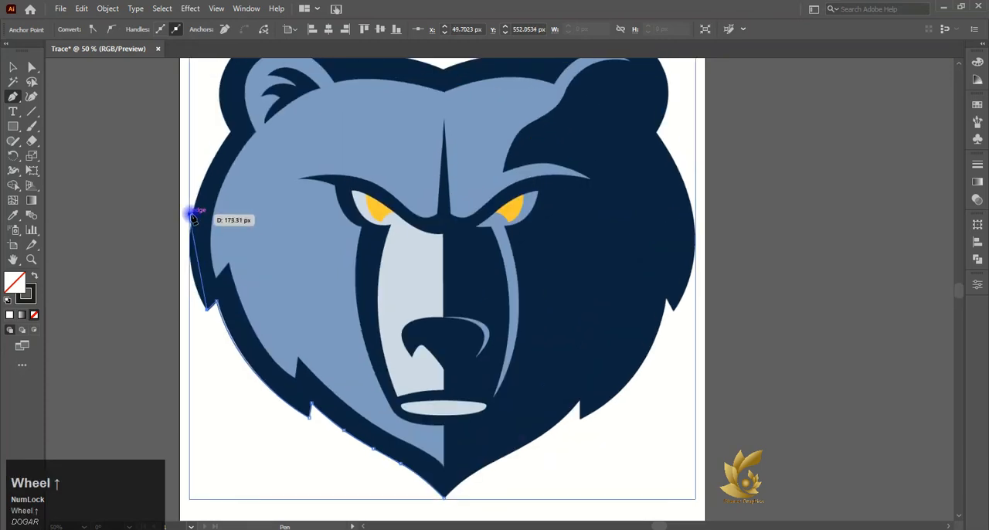
{"action": "left_click_drag", "start_coordinate": [193, 214], "coordinate": [214, 170]}
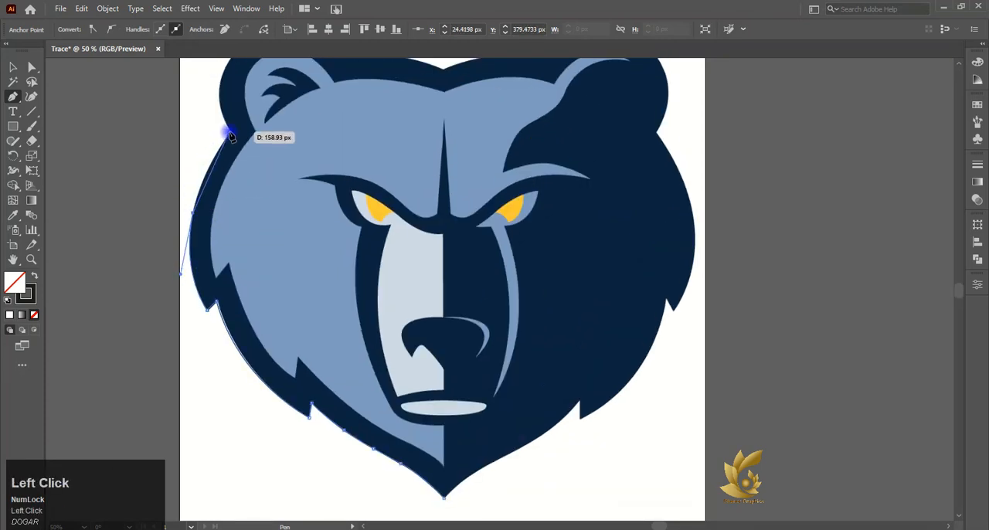
{"action": "left_click_drag", "start_coordinate": [231, 136], "coordinate": [240, 129]}
{"action": "left_click_drag", "start_coordinate": [263, 94], "coordinate": [263, 94]}
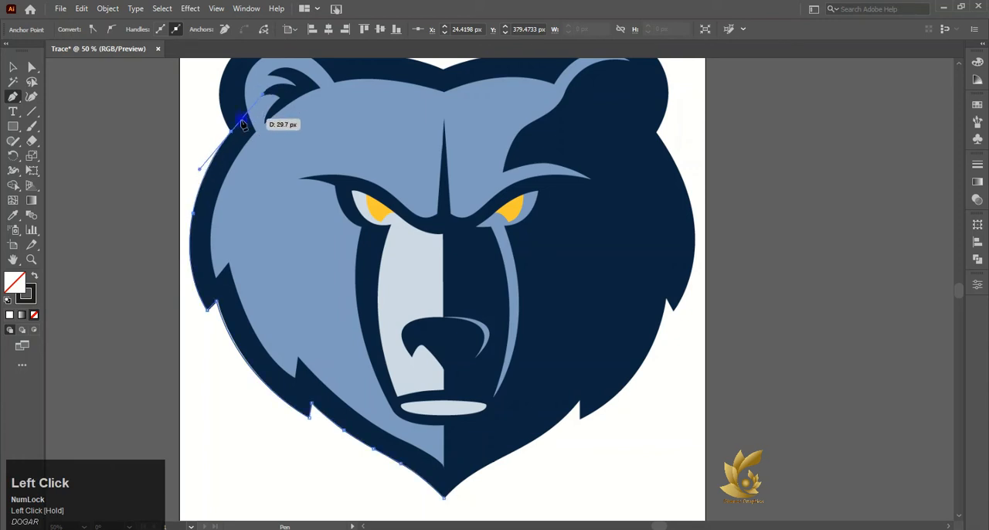
- Trace the outer curve of the left ear from its base over the top to the junction with the forehead
{"action": "scroll", "coordinate": [235, 135], "scroll_direction": "up", "scroll_amount": 3}
{"action": "left_click_drag", "start_coordinate": [253, 128], "coordinate": [310, 91]}
{"action": "left_click", "coordinate": [254, 127]}
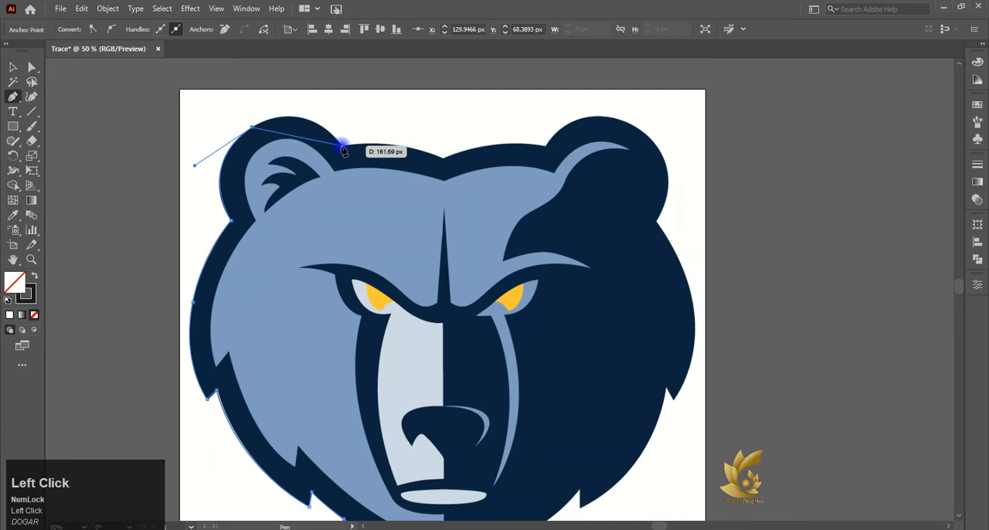
{"action": "left_click_drag", "start_coordinate": [342, 146], "coordinate": [382, 202]}
{"action": "left_click_drag", "start_coordinate": [340, 146], "coordinate": [344, 159]}
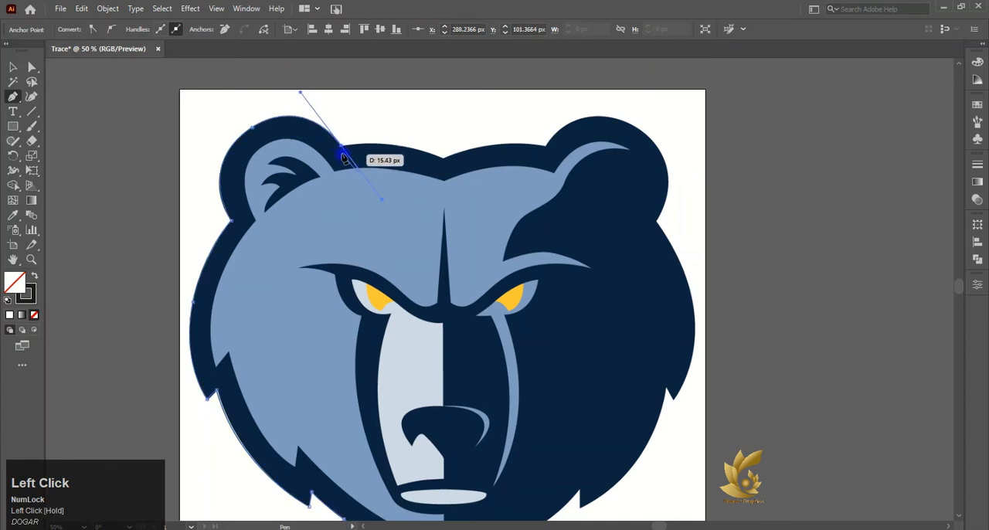
- Extend the path along the forehead's top edge to the head's centre line and end the drawing
{"action": "left_click", "coordinate": [445, 161]}
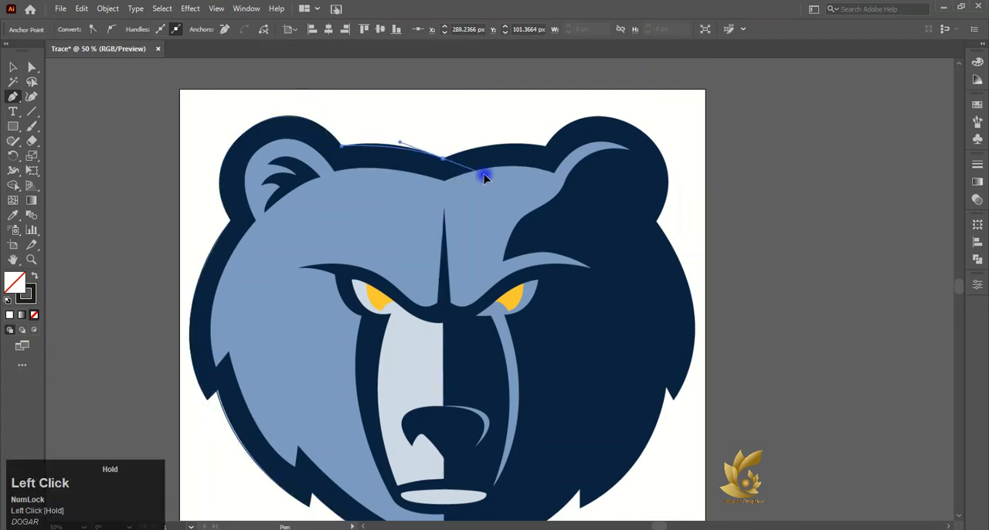
{"action": "left_click_drag", "start_coordinate": [486, 182], "coordinate": [488, 185]}
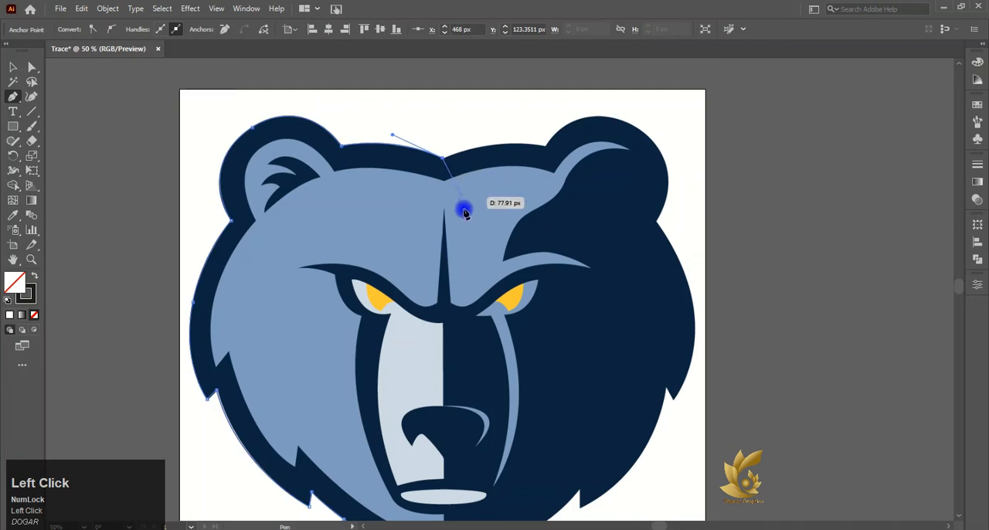
{"action": "left_click", "coordinate": [535, 527]}
{"action": "left_click", "coordinate": [13, 68]}
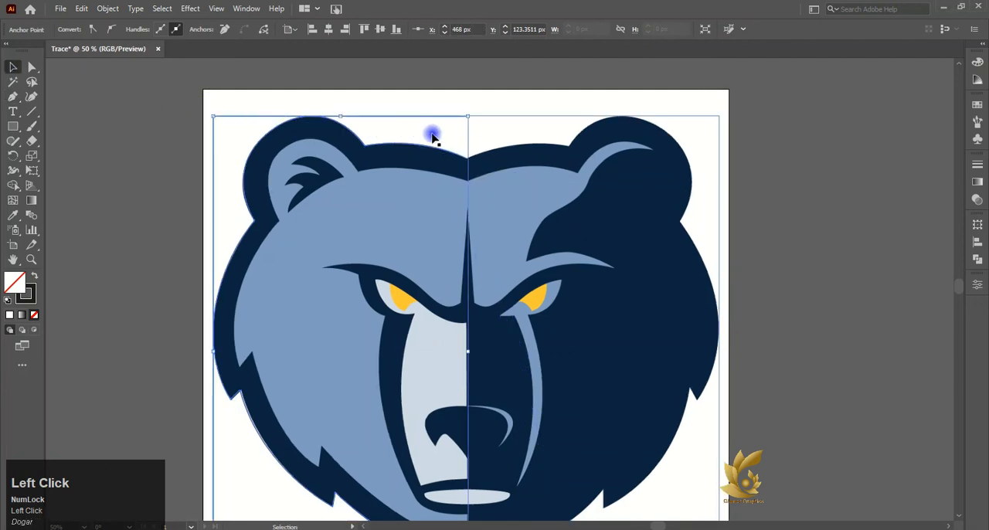
- Examine how closely the traced path follows the forehead edge and the top of the left ear
{"action": "scroll", "coordinate": [433, 136], "scroll_direction": "up", "scroll_amount": 5}
{"action": "left_click", "coordinate": [31, 68]}
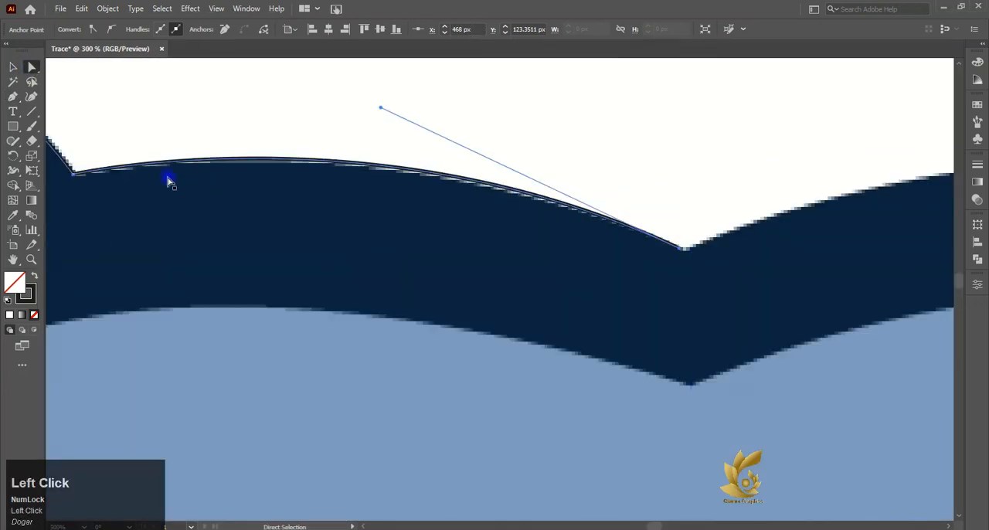
{"action": "scroll", "coordinate": [62, 174], "scroll_direction": "left", "scroll_amount": 3}
{"action": "scroll", "coordinate": [60, 175], "scroll_direction": "left", "scroll_amount": 6}
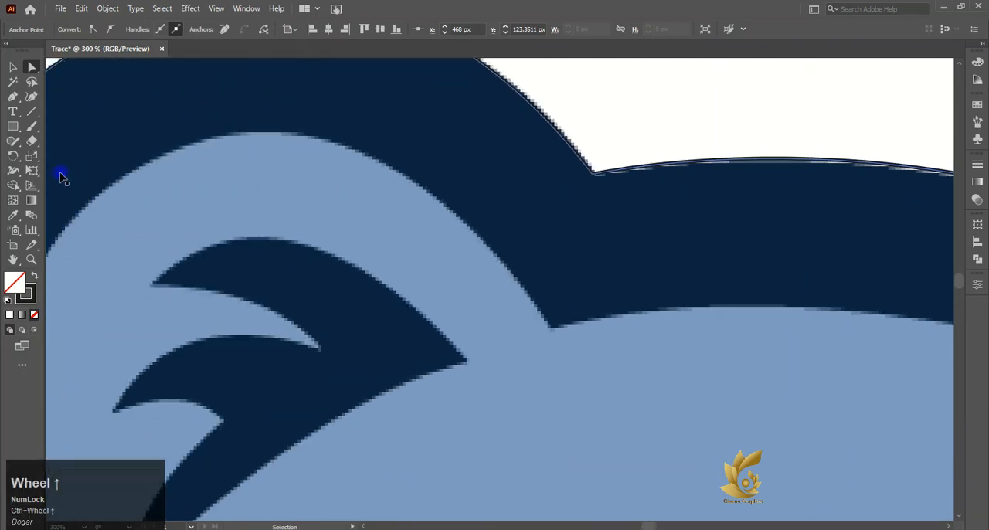
{"action": "scroll", "coordinate": [59, 173], "scroll_direction": "down", "scroll_amount": 1}
{"action": "scroll", "coordinate": [59, 173], "scroll_direction": "up", "scroll_amount": 3}
{"action": "left_click", "coordinate": [165, 194]}
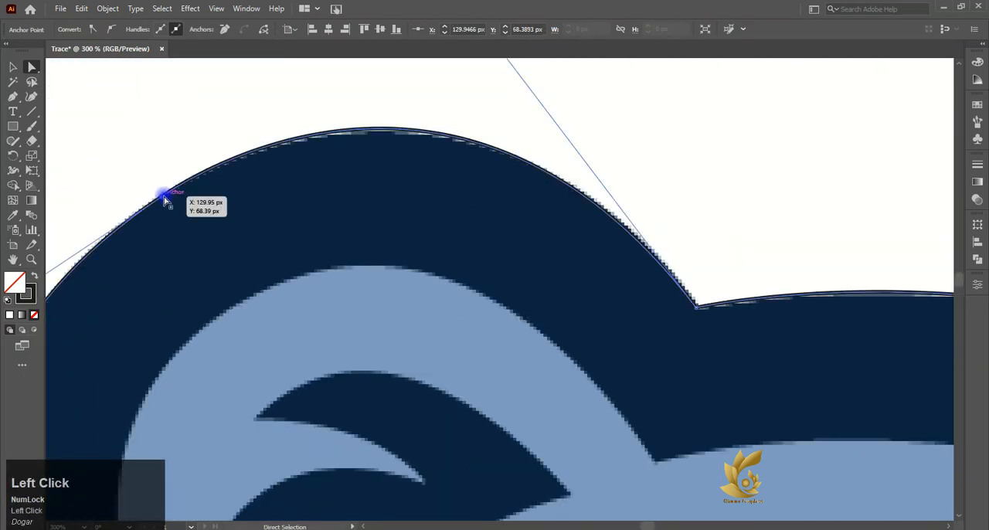
- Adjust the direction handle of the anchor at the left ear's base so the curve below it follows the head's edge
{"action": "scroll", "coordinate": [165, 197], "scroll_direction": "left", "scroll_amount": 3}
{"action": "scroll", "coordinate": [165, 197], "scroll_direction": "down", "scroll_amount": 4}
{"action": "scroll", "coordinate": [165, 198], "scroll_direction": "down", "scroll_amount": 2}
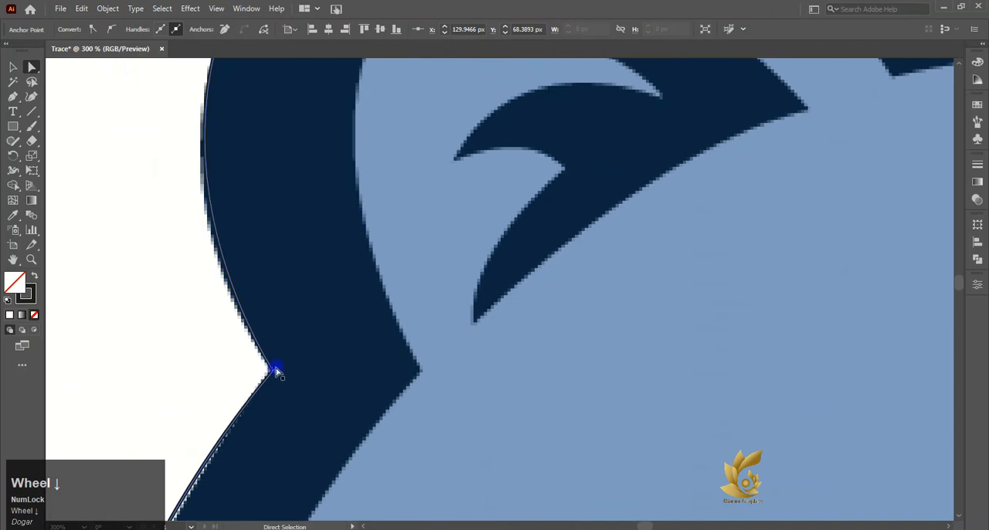
{"action": "left_click", "coordinate": [271, 369]}
{"action": "scroll", "coordinate": [275, 373], "scroll_direction": "down", "scroll_amount": 5}
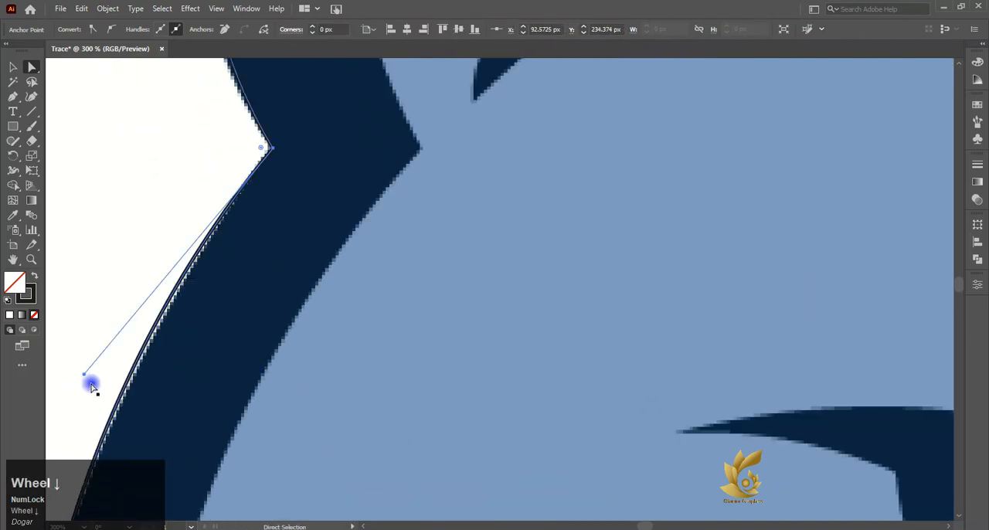
{"action": "left_click_drag", "start_coordinate": [84, 374], "coordinate": [90, 382]}
{"action": "scroll", "coordinate": [91, 382], "scroll_direction": "down", "scroll_amount": 4}
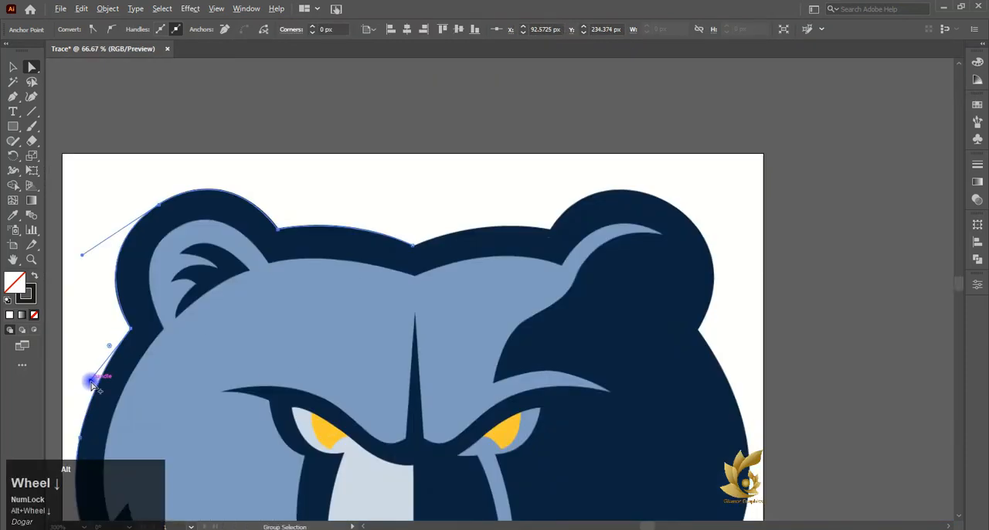
- Reposition the anchors of the upper cheek notch so its tip and inner corner match the artwork's edge
{"action": "scroll", "coordinate": [100, 387], "scroll_direction": "down", "scroll_amount": 2}
{"action": "scroll", "coordinate": [88, 344], "scroll_direction": "up", "scroll_amount": 8}
{"action": "scroll", "coordinate": [143, 192], "scroll_direction": "up", "scroll_amount": 3}
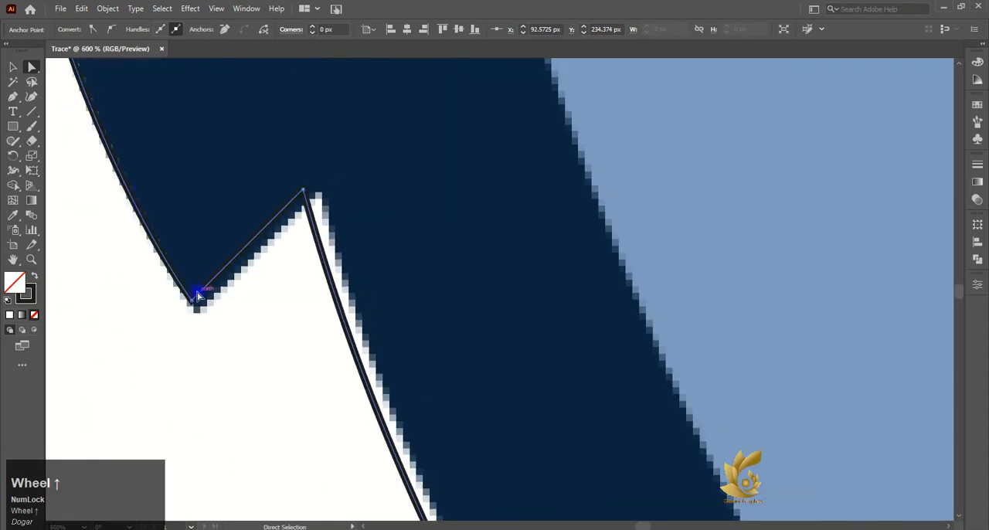
{"action": "left_click_drag", "start_coordinate": [198, 295], "coordinate": [255, 246]}
{"action": "left_click_drag", "start_coordinate": [304, 192], "coordinate": [320, 193]}
{"action": "key", "text": "ctrl+z"}
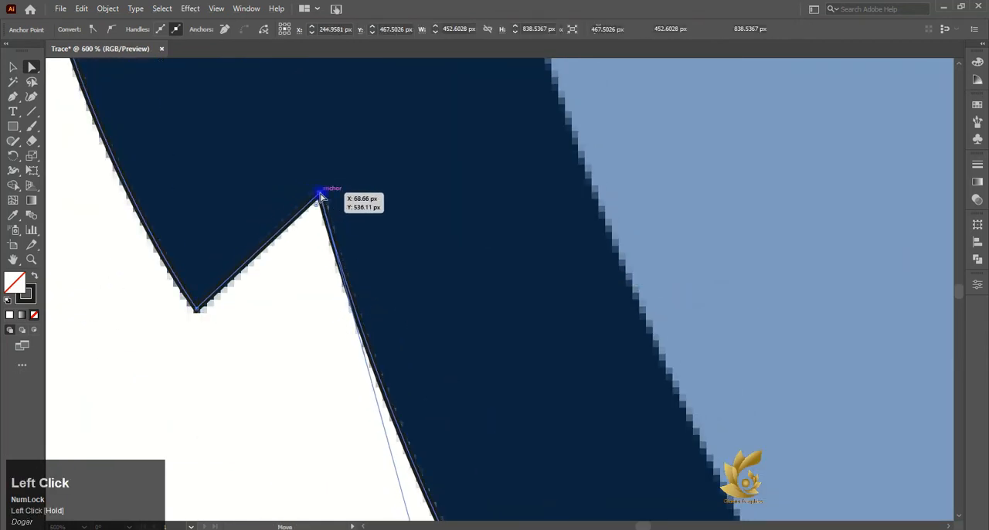
- Examine the rest of the traced outline along the cheek, jaw and chin for deviations from the artwork
{"action": "scroll", "coordinate": [142, 180], "scroll_direction": "up", "scroll_amount": 3}
{"action": "scroll", "coordinate": [141, 179], "scroll_direction": "down", "scroll_amount": 6}
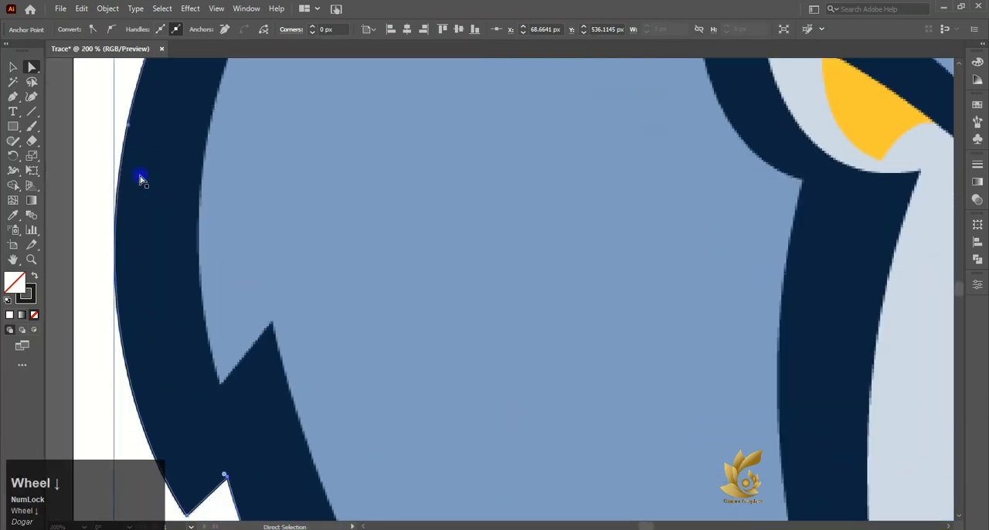
{"action": "scroll", "coordinate": [309, 327], "scroll_direction": "down", "scroll_amount": 2}
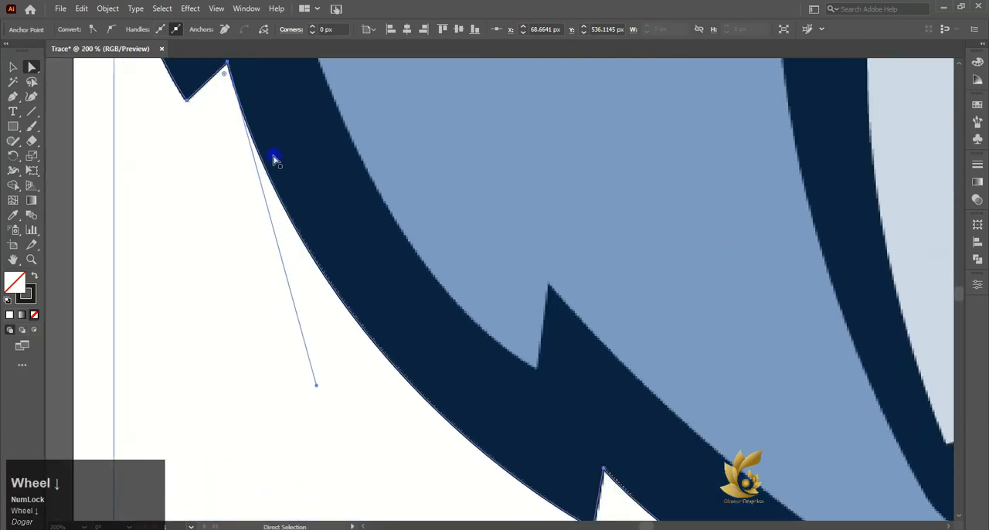
{"action": "scroll", "coordinate": [234, 133], "scroll_direction": "up", "scroll_amount": 4}
{"action": "scroll", "coordinate": [234, 132], "scroll_direction": "down", "scroll_amount": 4}
{"action": "scroll", "coordinate": [309, 193], "scroll_direction": "down", "scroll_amount": 2}
{"action": "scroll", "coordinate": [503, 298], "scroll_direction": "up", "scroll_amount": 5}
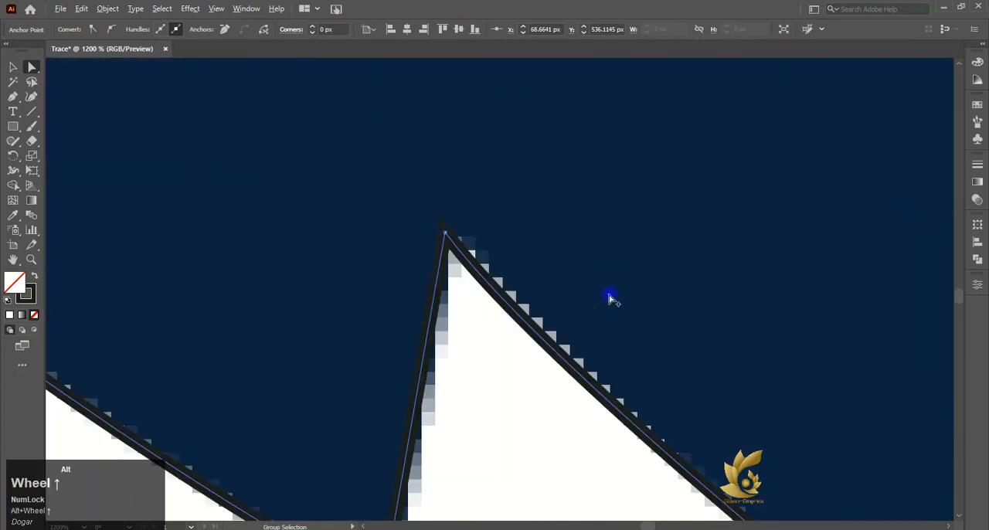
{"action": "scroll", "coordinate": [610, 299], "scroll_direction": "down", "scroll_amount": 5}
{"action": "scroll", "coordinate": [530, 294], "scroll_direction": "down", "scroll_amount": 2}
{"action": "scroll", "coordinate": [685, 307], "scroll_direction": "up", "scroll_amount": 2}
{"action": "scroll", "coordinate": [598, 250], "scroll_direction": "down", "scroll_amount": 2}
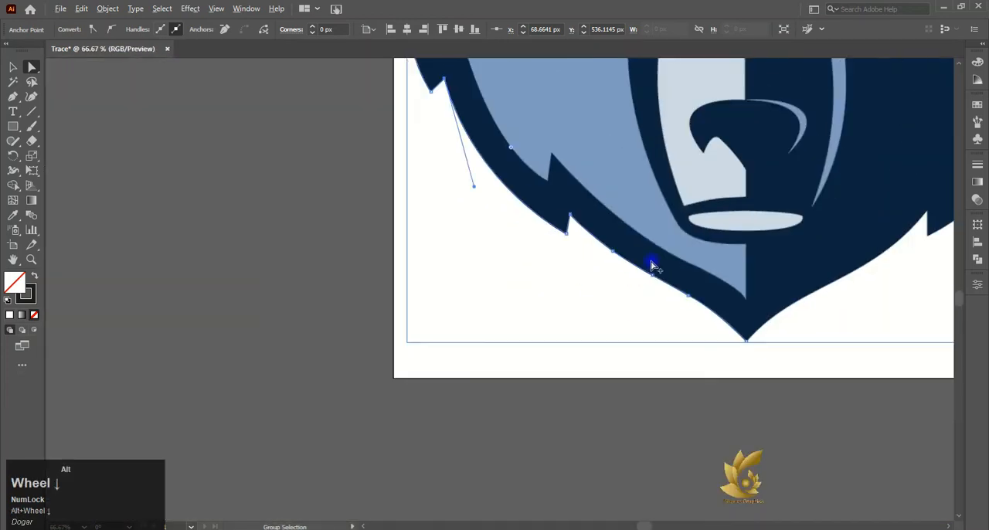
{"action": "scroll", "coordinate": [653, 266], "scroll_direction": "up", "scroll_amount": 2}
{"action": "scroll", "coordinate": [758, 255], "scroll_direction": "down", "scroll_amount": 3}
{"action": "scroll", "coordinate": [925, 101], "scroll_direction": "up", "scroll_amount": 3}
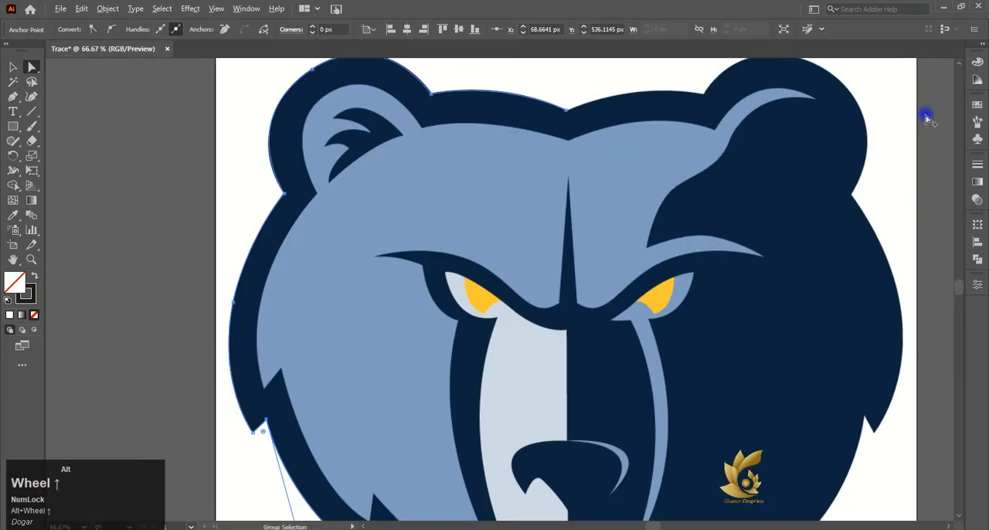
- Set the traced outline's stroke colour to red (FF0000) and deselect the path
{"action": "left_click", "coordinate": [13, 67]}
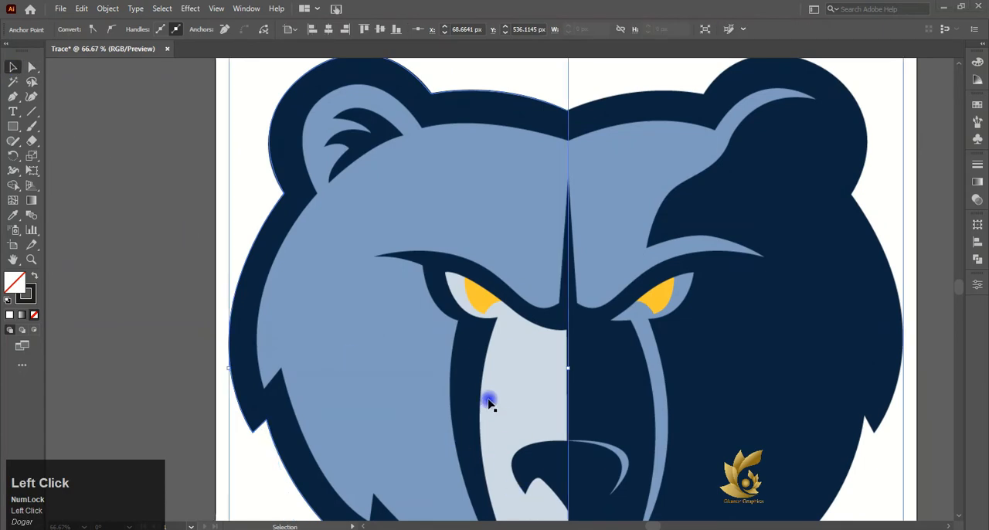
{"action": "scroll", "coordinate": [488, 402], "scroll_direction": "down", "scroll_amount": 3}
{"action": "scroll", "coordinate": [530, 364], "scroll_direction": "up", "scroll_amount": 1}
{"action": "left_click", "coordinate": [29, 301]}
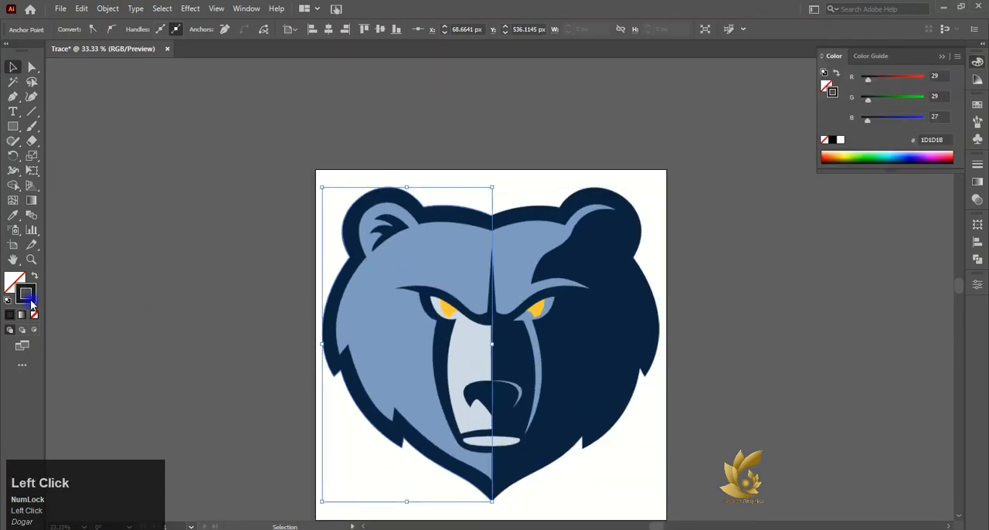
{"action": "left_click_drag", "start_coordinate": [799, 158], "coordinate": [812, 128]}
{"action": "left_click", "coordinate": [929, 135]}
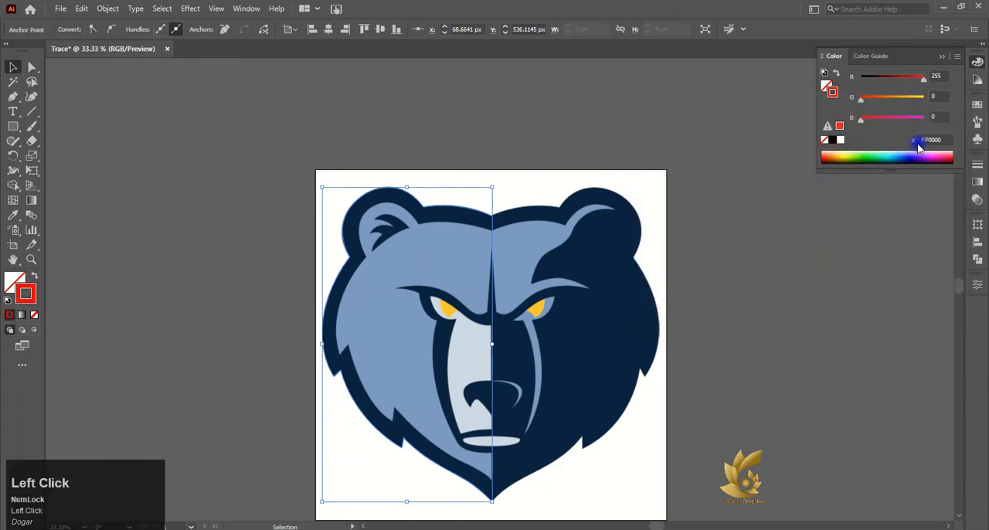
{"action": "left_click", "coordinate": [404, 259]}
{"action": "left_click", "coordinate": [258, 255]}
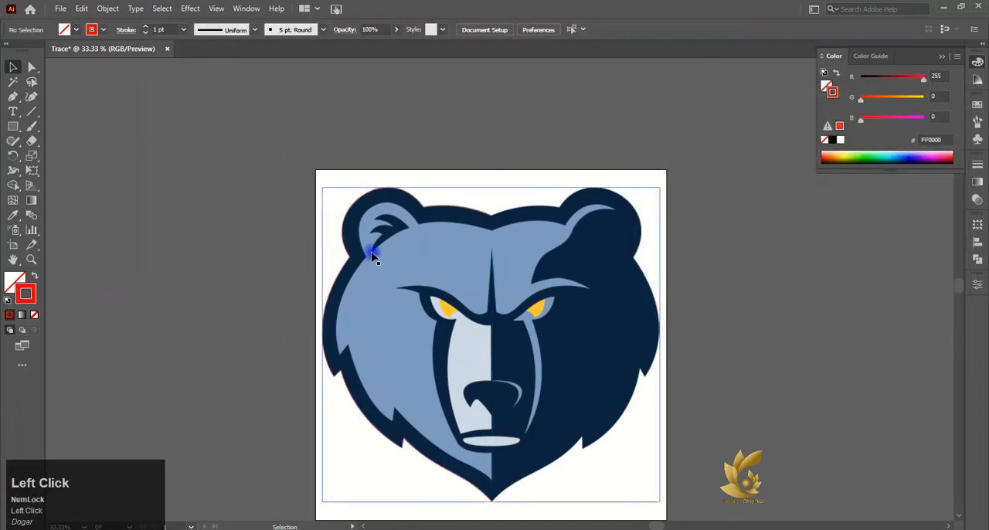
- Create a mirrored copy of the traced left outline by reflecting it across the vertical axis
{"action": "left_click", "coordinate": [345, 217]}
{"action": "scroll", "coordinate": [344, 216], "scroll_direction": "up", "scroll_amount": 6}
{"action": "scroll", "coordinate": [345, 217], "scroll_direction": "down", "scroll_amount": 6}
{"action": "right_click", "coordinate": [239, 174]}
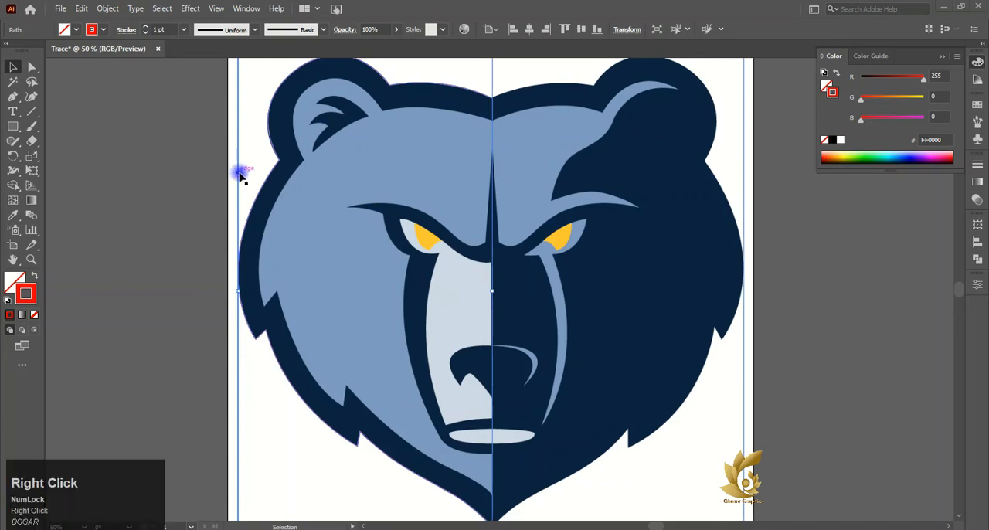
{"action": "mouse_move", "coordinate": [309, 384]}
{"action": "left_click", "coordinate": [437, 433]}
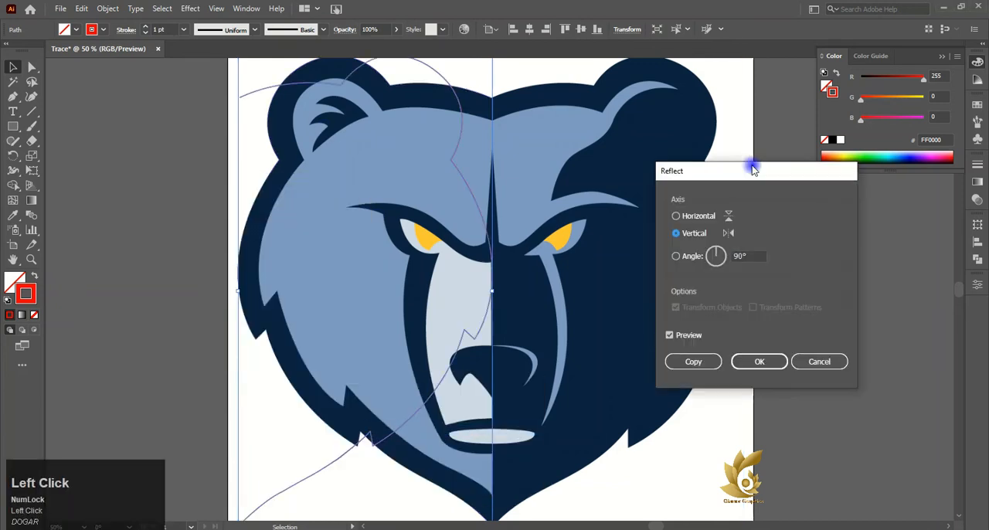
{"action": "left_click_drag", "start_coordinate": [789, 173], "coordinate": [873, 181]}
{"action": "left_click", "coordinate": [777, 371]}
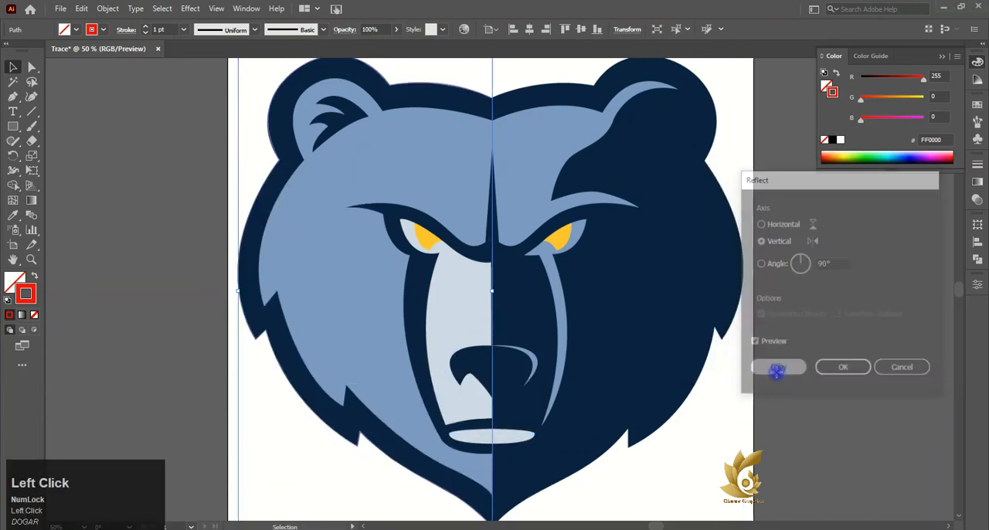
- Move the mirrored outline onto the right half of the head so it meets the left outline at the centre
{"action": "left_click_drag", "start_coordinate": [284, 89], "coordinate": [539, 89]}
{"action": "scroll", "coordinate": [475, 140], "scroll_direction": "down", "scroll_amount": 1}
{"action": "scroll", "coordinate": [488, 354], "scroll_direction": "down", "scroll_amount": 3}
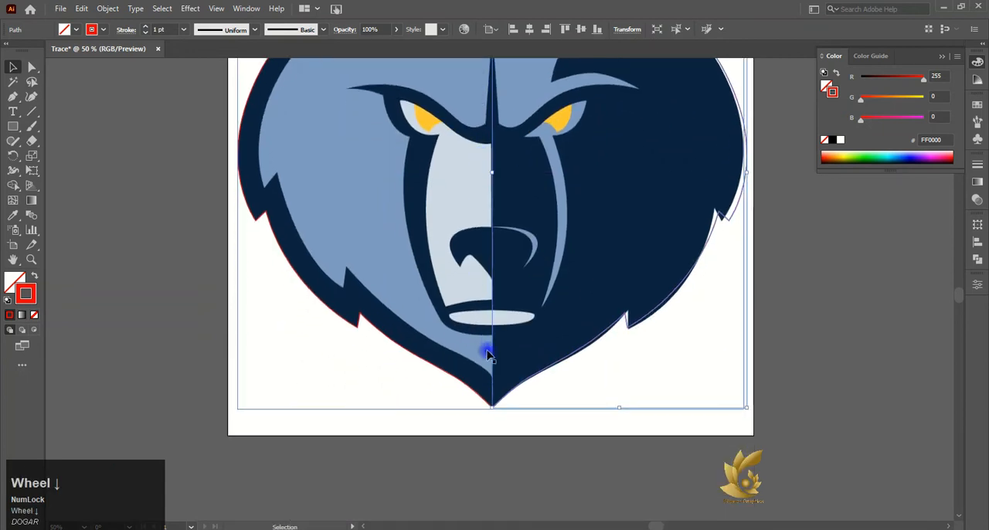
{"action": "scroll", "coordinate": [497, 407], "scroll_direction": "up", "scroll_amount": 4}
{"action": "scroll", "coordinate": [484, 400], "scroll_direction": "down", "scroll_amount": 8}
{"action": "scroll", "coordinate": [536, 348], "scroll_direction": "up", "scroll_amount": 5}
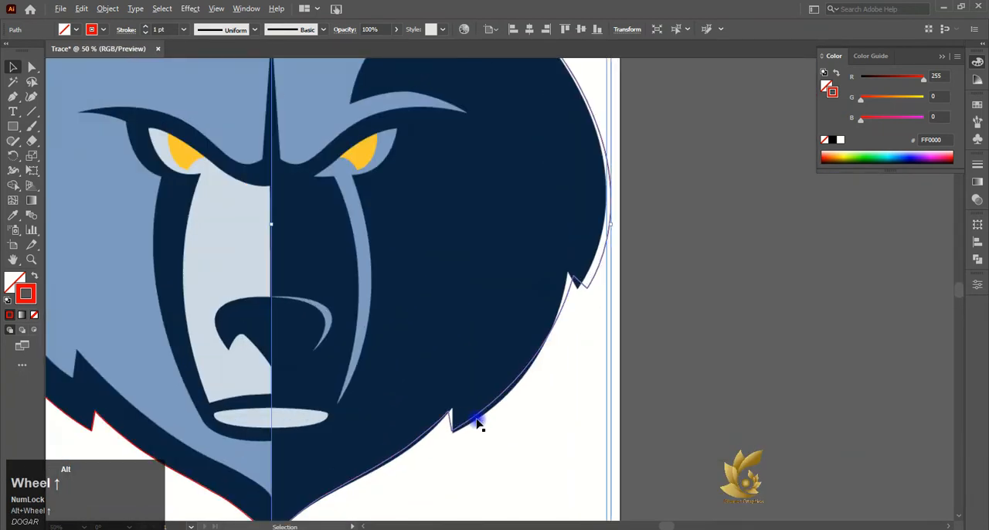
{"action": "scroll", "coordinate": [477, 420], "scroll_direction": "down", "scroll_amount": 4}
{"action": "scroll", "coordinate": [445, 310], "scroll_direction": "up", "scroll_amount": 6}
{"action": "mouse_move", "coordinate": [323, 295]}
{"action": "left_mouse_down"}
{"action": "mouse_move", "coordinate": [314, 294]}
{"action": "mouse_move", "coordinate": [316, 305]}
{"action": "mouse_move", "coordinate": [326, 305]}
{"action": "left_mouse_up"}
- Reposition the anchor at the right ear's inner base and adjust the forehead curve's handle to follow the artwork
{"action": "left_click", "coordinate": [30, 67]}
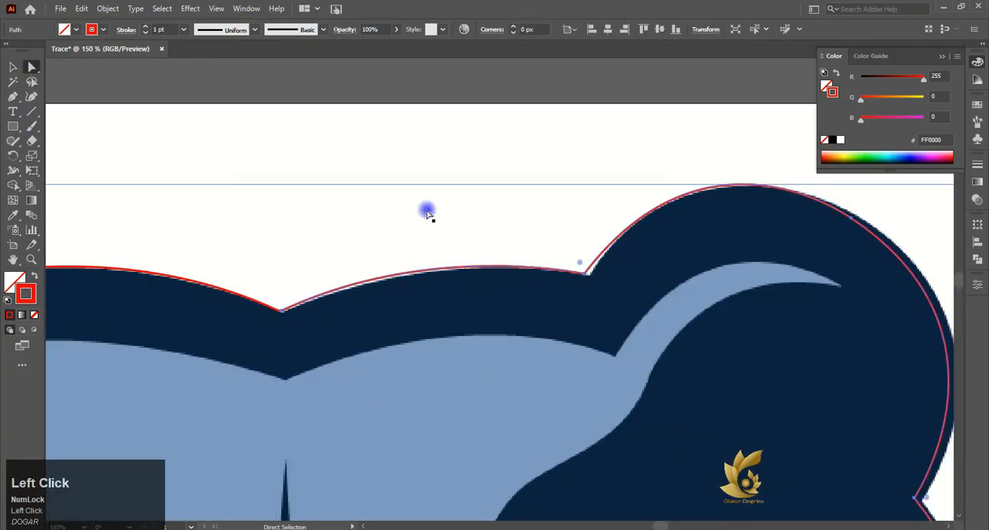
{"action": "left_click", "coordinate": [586, 275]}
{"action": "left_click_drag", "start_coordinate": [586, 275], "coordinate": [589, 274]}
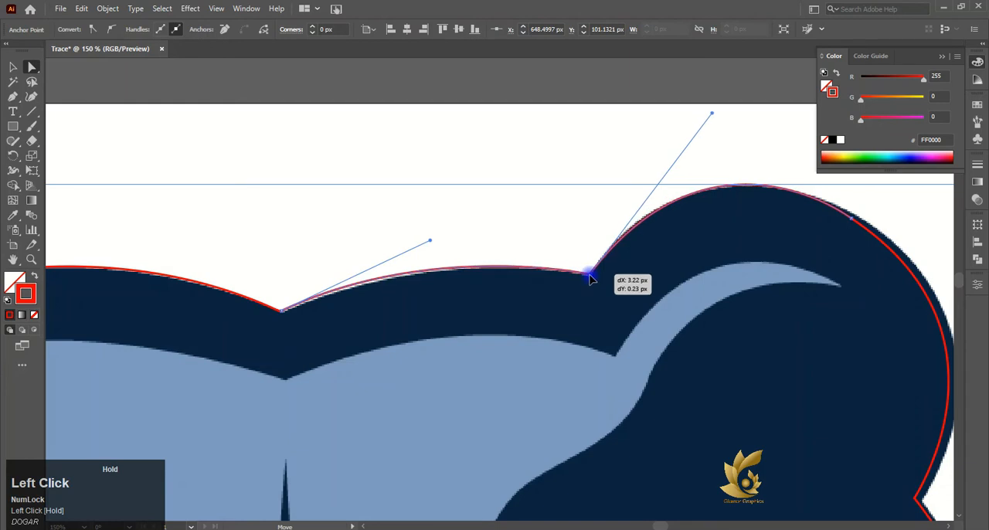
{"action": "left_click_drag", "start_coordinate": [430, 242], "coordinate": [428, 248]}
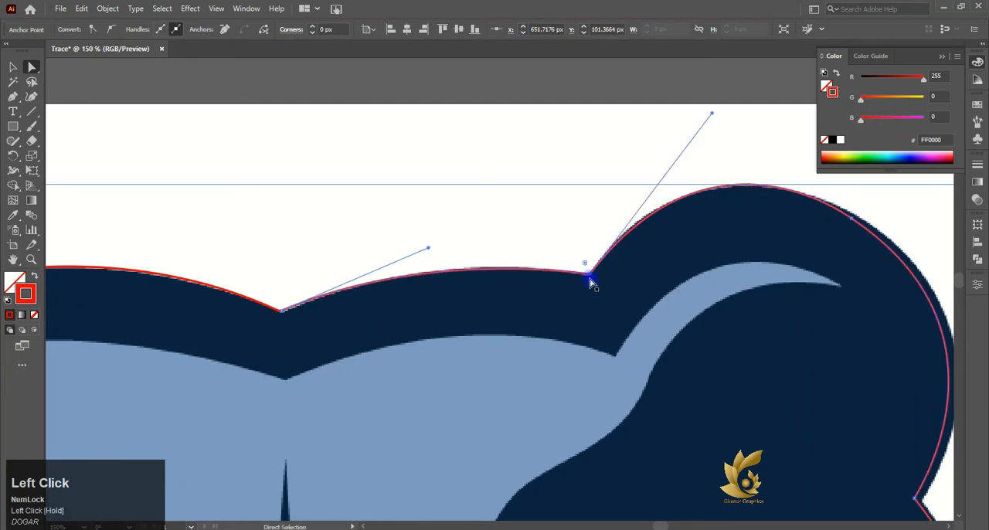
- Move the anchor at the right ear's outer base onto the artwork corner and reshape the ear's outer curve with its handle
{"action": "scroll", "coordinate": [548, 261], "scroll_direction": "right", "scroll_amount": 4}
{"action": "scroll", "coordinate": [758, 389], "scroll_direction": "down", "scroll_amount": 2}
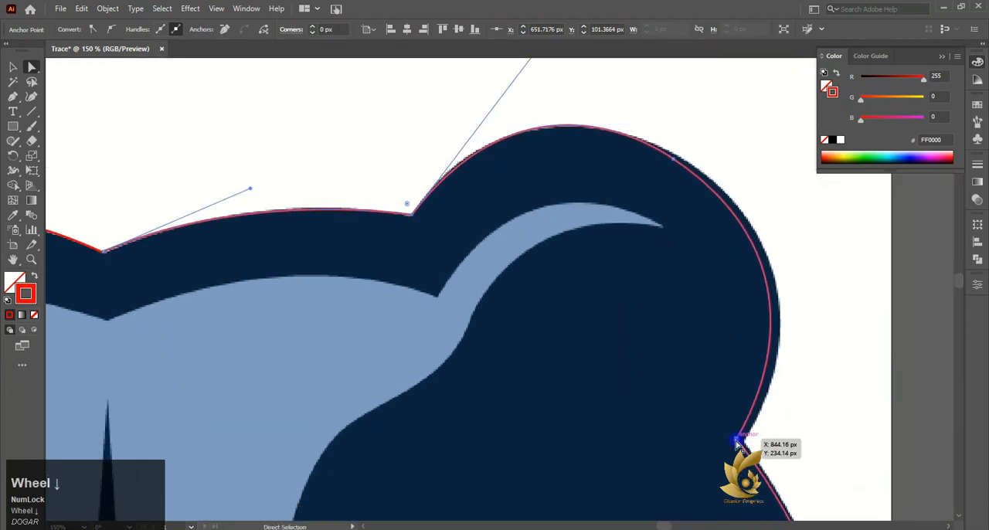
{"action": "left_click_drag", "start_coordinate": [737, 443], "coordinate": [745, 444]}
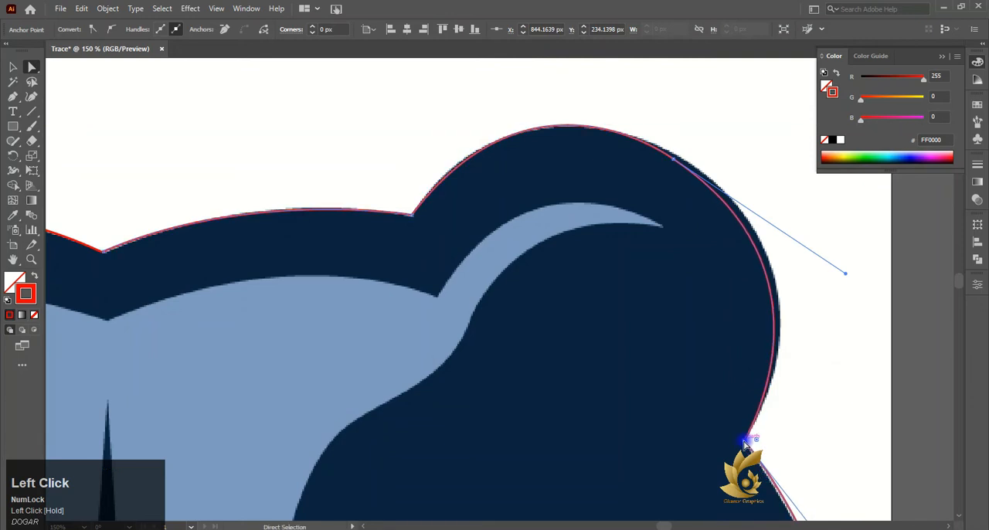
{"action": "left_click_drag", "start_coordinate": [846, 272], "coordinate": [854, 260]}
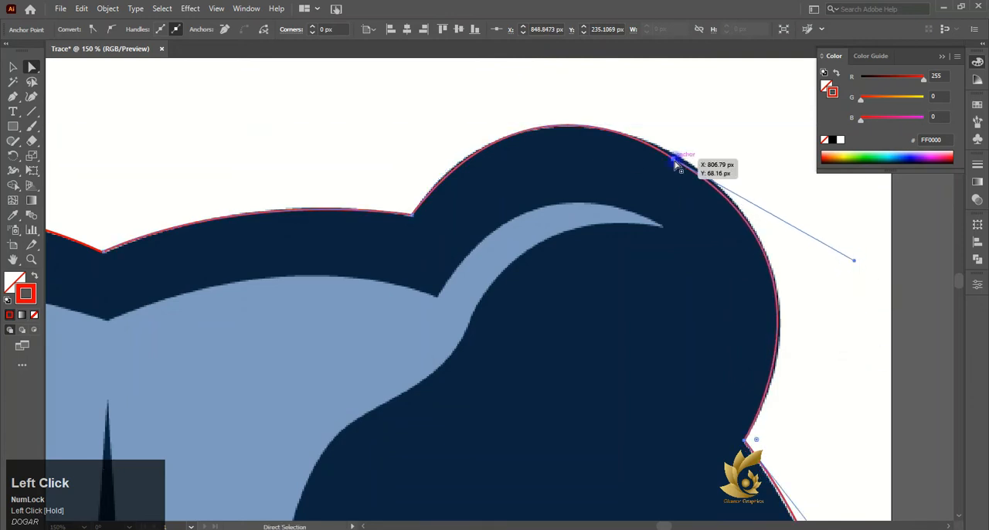
- Reposition the anchor on the upper curve of the right ear and adjust the ear's direction handles to match its edge
{"action": "left_click", "coordinate": [675, 164]}
{"action": "scroll", "coordinate": [602, 135], "scroll_direction": "up", "scroll_amount": 2}
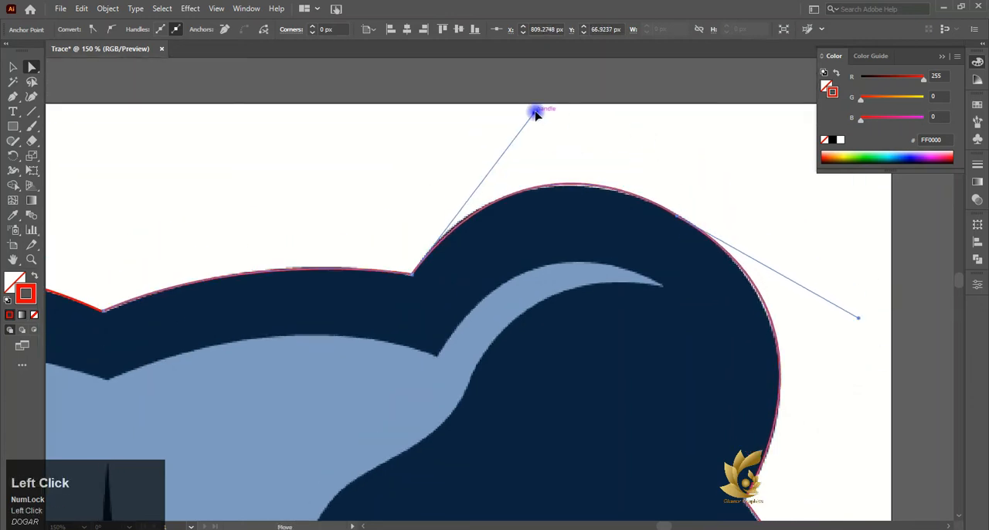
{"action": "left_click_drag", "start_coordinate": [536, 114], "coordinate": [527, 118]}
{"action": "left_click", "coordinate": [640, 181]}
{"action": "mouse_move", "coordinate": [856, 321]}
{"action": "left_mouse_down"}
{"action": "mouse_move", "coordinate": [891, 338]}
{"action": "mouse_move", "coordinate": [861, 343]}
{"action": "mouse_move", "coordinate": [859, 333]}
{"action": "left_mouse_up"}
- Adjust the direction handle at the right ear's outer base so the curve below it follows the head's side
{"action": "scroll", "coordinate": [841, 334], "scroll_direction": "down", "scroll_amount": 3}
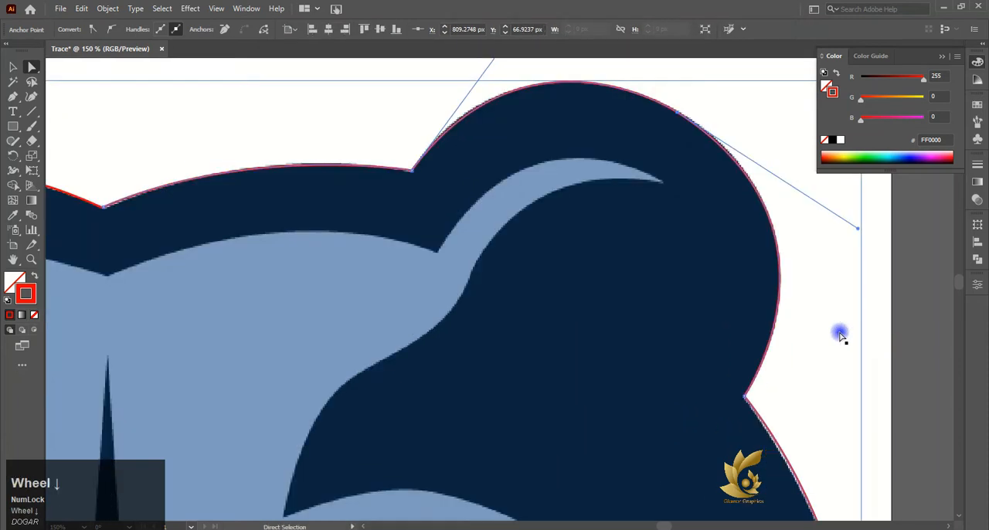
{"action": "scroll", "coordinate": [841, 334], "scroll_direction": "down", "scroll_amount": 6}
{"action": "left_click", "coordinate": [758, 172]}
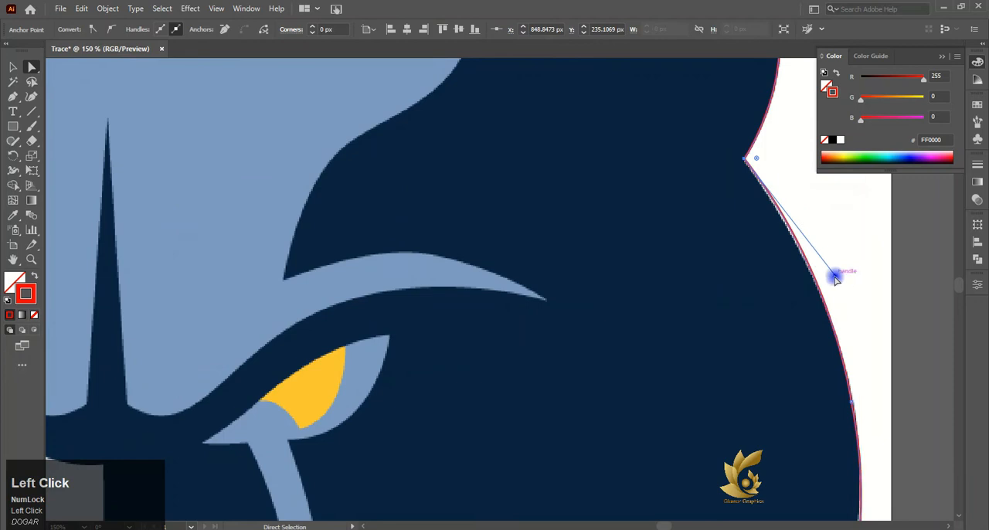
{"action": "mouse_move", "coordinate": [836, 278]}
{"action": "left_mouse_down"}
{"action": "mouse_move", "coordinate": [830, 265]}
{"action": "mouse_move", "coordinate": [842, 292]}
{"action": "left_mouse_up"}
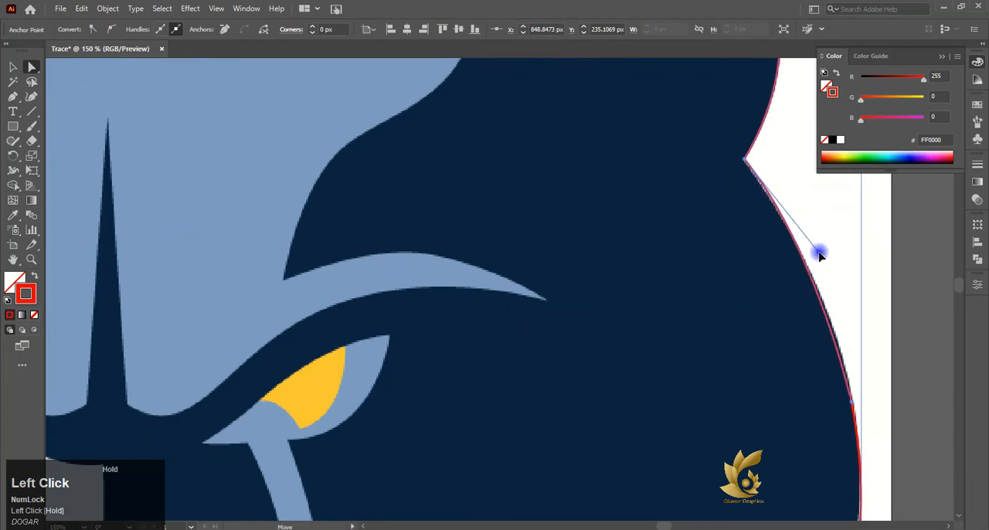
{"action": "left_click_drag", "start_coordinate": [819, 254], "coordinate": [839, 283]}
- Reposition the tip and inner corner anchors of the right upper cheek notch onto the artwork's edge
{"action": "scroll", "coordinate": [837, 324], "scroll_direction": "down", "scroll_amount": 5}
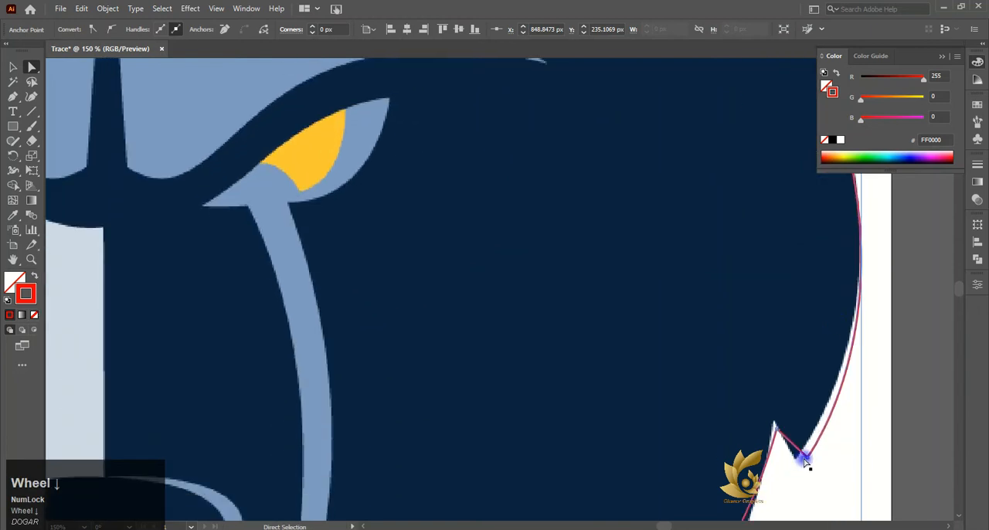
{"action": "left_click_drag", "start_coordinate": [806, 457], "coordinate": [795, 461]}
{"action": "scroll", "coordinate": [816, 424], "scroll_direction": "down", "scroll_amount": 2}
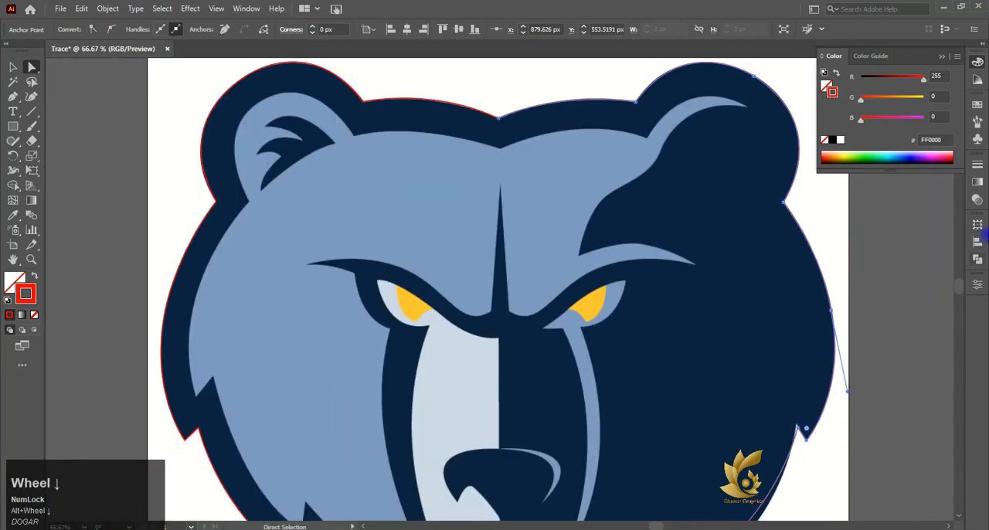
{"action": "scroll", "coordinate": [958, 406], "scroll_direction": "down", "scroll_amount": 1}
{"action": "scroll", "coordinate": [846, 359], "scroll_direction": "up", "scroll_amount": 4}
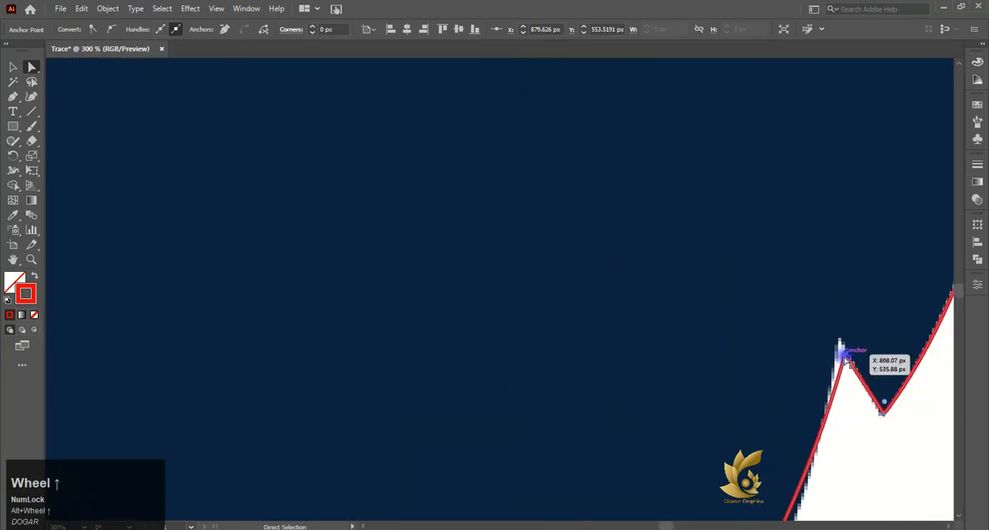
{"action": "left_click", "coordinate": [841, 349]}
- Reposition the tip and inner corner anchors of the right lower cheek notch onto the artwork's edge
{"action": "scroll", "coordinate": [842, 363], "scroll_direction": "down", "scroll_amount": 10}
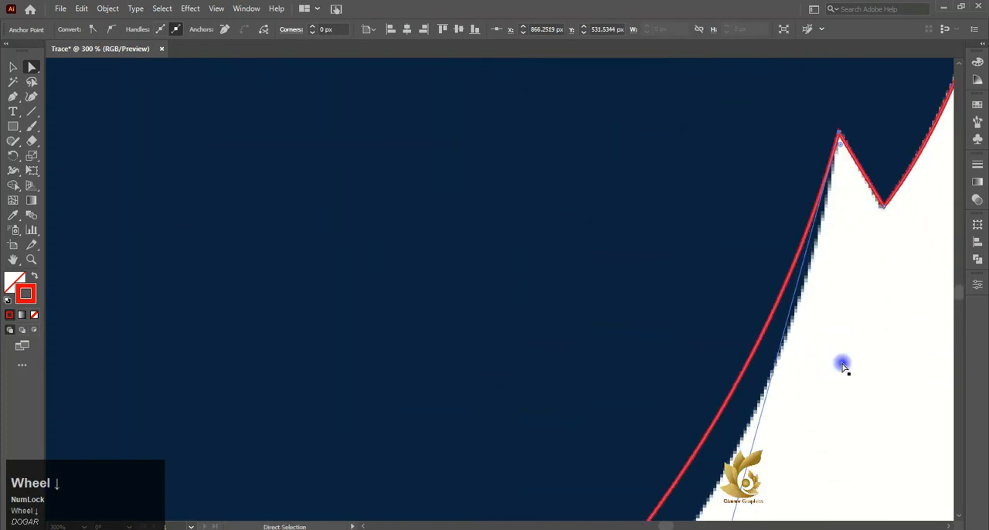
{"action": "scroll", "coordinate": [774, 379], "scroll_direction": "down", "scroll_amount": 3}
{"action": "left_click", "coordinate": [616, 457]}
{"action": "scroll", "coordinate": [616, 452], "scroll_direction": "up", "scroll_amount": 2}
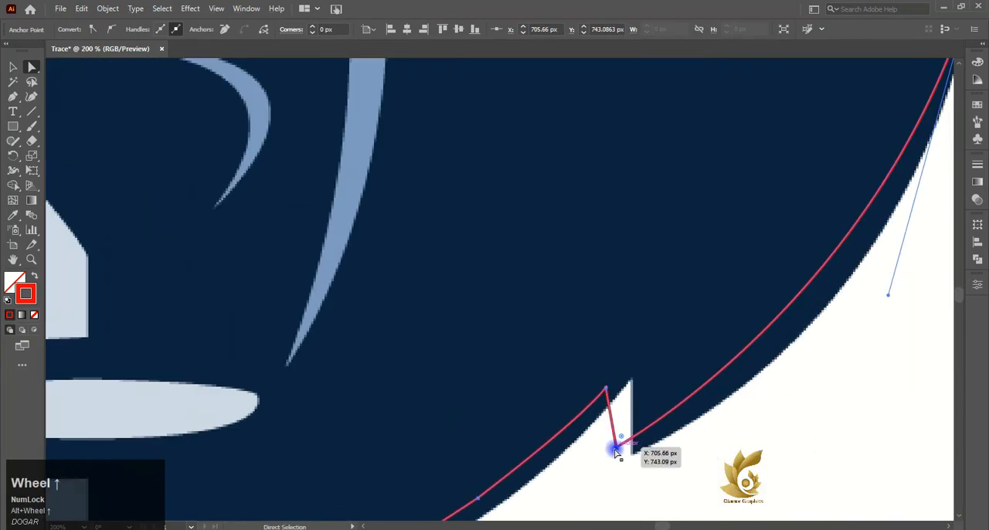
{"action": "left_click", "coordinate": [616, 450]}
{"action": "left_click_drag", "start_coordinate": [616, 448], "coordinate": [632, 454]}
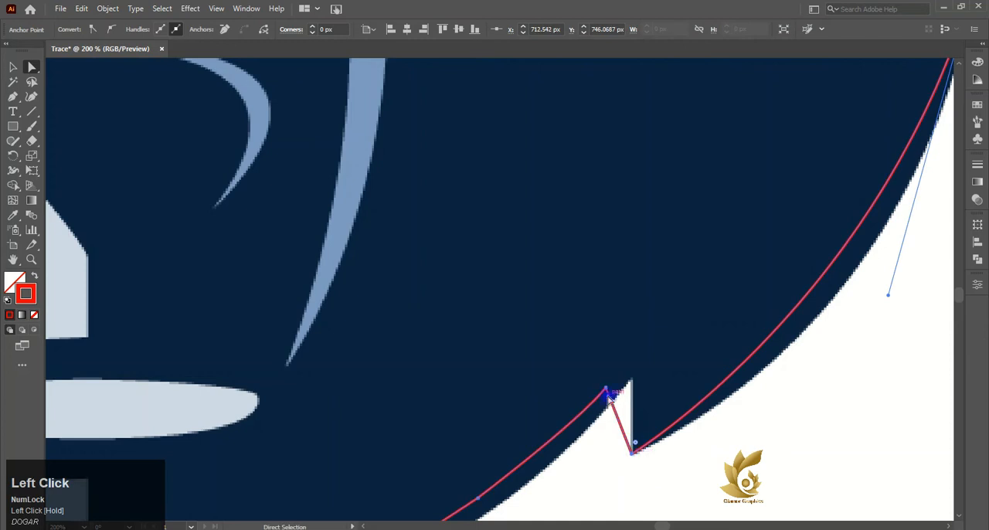
{"action": "left_click_drag", "start_coordinate": [606, 389], "coordinate": [634, 384]}
- Reshape the right cheek curve between the two notches with its upper direction handle to match the artwork
{"action": "scroll", "coordinate": [812, 320], "scroll_direction": "down", "scroll_amount": 3}
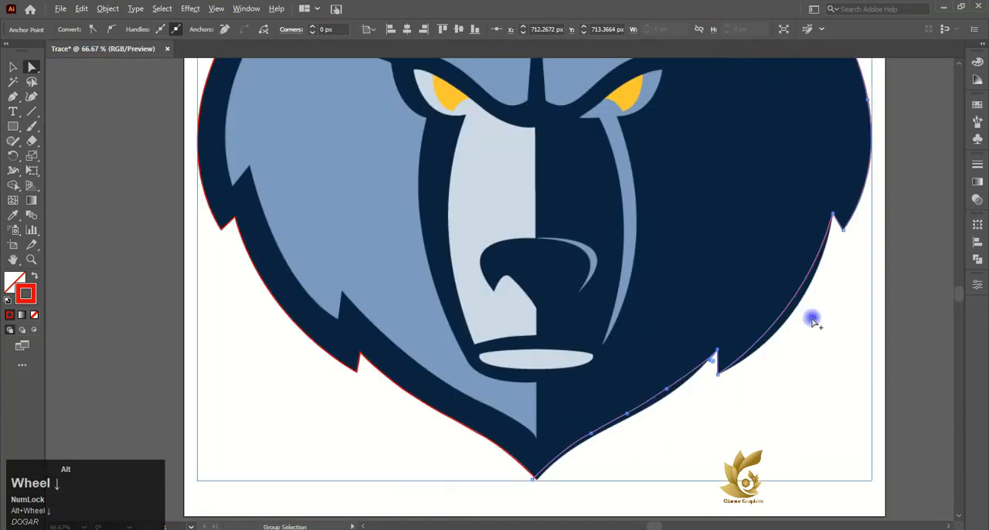
{"action": "scroll", "coordinate": [839, 241], "scroll_direction": "up", "scroll_amount": 3}
{"action": "left_click_drag", "start_coordinate": [821, 146], "coordinate": [784, 410]}
- Reposition the three anchors along the right jaw and the chin tip anchor onto the artwork's edge
{"action": "scroll", "coordinate": [634, 394], "scroll_direction": "down", "scroll_amount": 5}
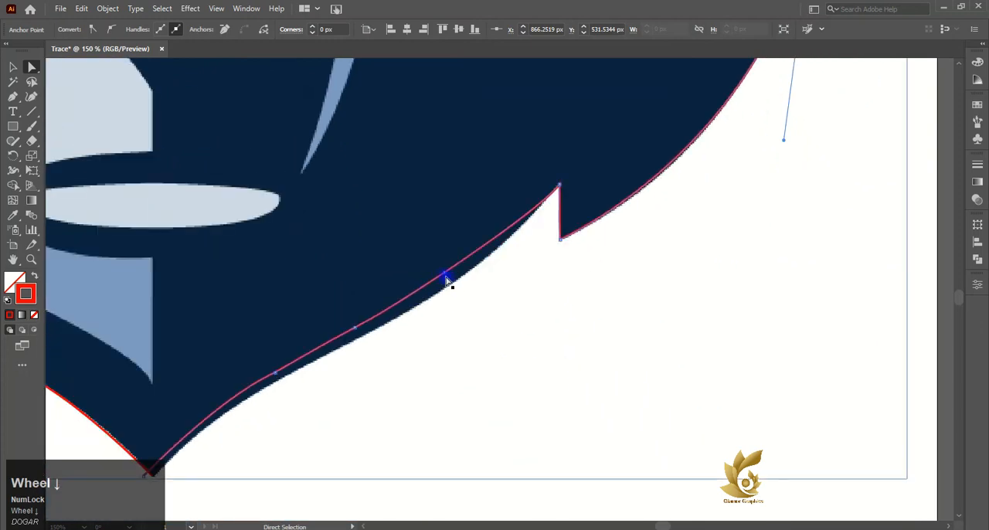
{"action": "left_click", "coordinate": [447, 276]}
{"action": "left_click_drag", "start_coordinate": [446, 276], "coordinate": [451, 289]}
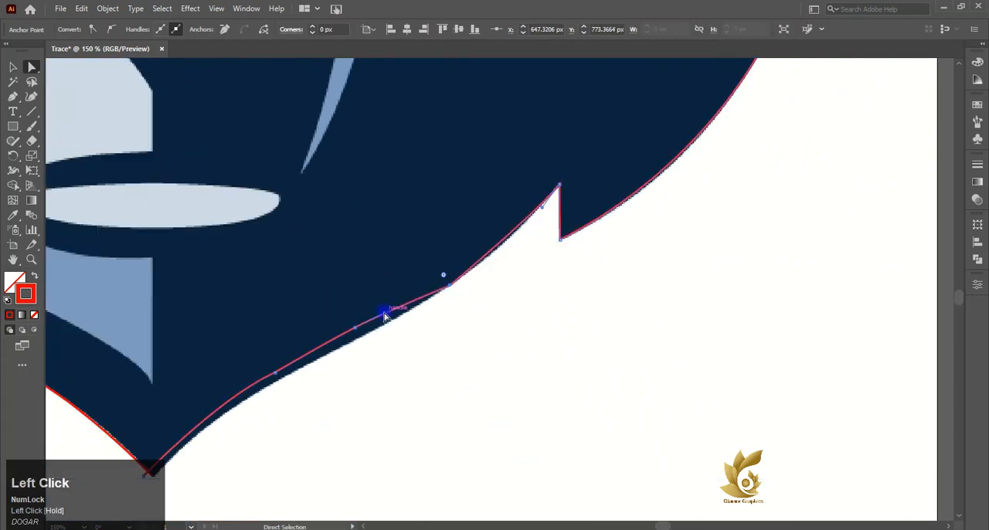
{"action": "left_click_drag", "start_coordinate": [355, 330], "coordinate": [359, 339]}
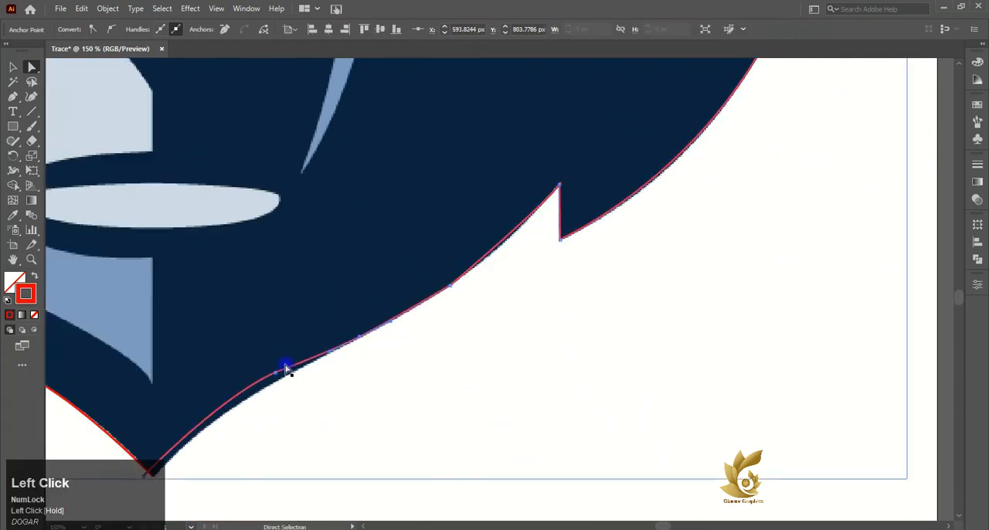
{"action": "left_click_drag", "start_coordinate": [276, 376], "coordinate": [279, 380]}
{"action": "scroll", "coordinate": [141, 411], "scroll_direction": "down", "scroll_amount": 2}
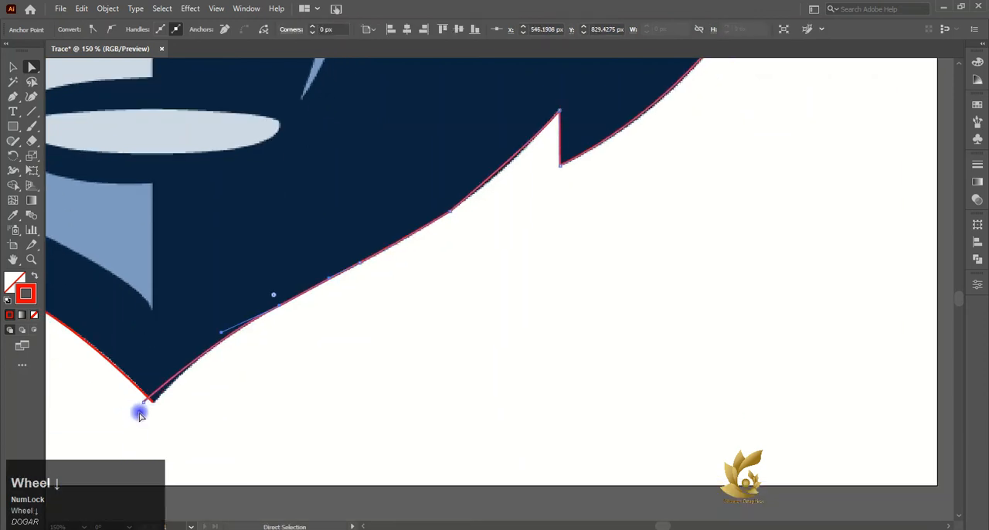
{"action": "left_click_drag", "start_coordinate": [144, 403], "coordinate": [153, 402]}
- Fine-tune the jaw anchor nearest the right lower notch and extend the notch corner's handle to fit the curve between them
{"action": "left_click_drag", "start_coordinate": [560, 110], "coordinate": [578, 102]}
{"action": "scroll", "coordinate": [531, 145], "scroll_direction": "up", "scroll_amount": 4}
{"action": "left_click_drag", "start_coordinate": [210, 409], "coordinate": [206, 402]}
{"action": "left_click_drag", "start_coordinate": [546, 152], "coordinate": [546, 153]}
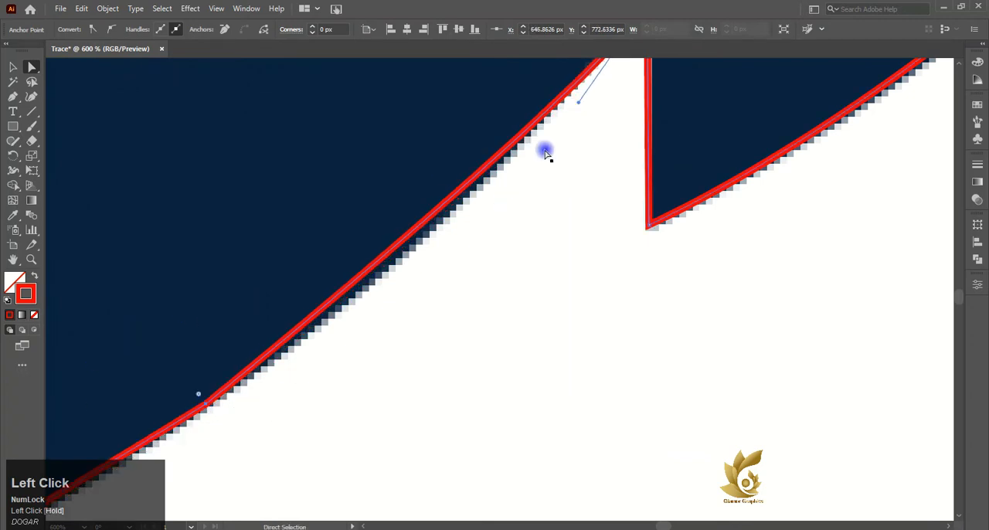
{"action": "left_click_drag", "start_coordinate": [581, 103], "coordinate": [459, 248]}
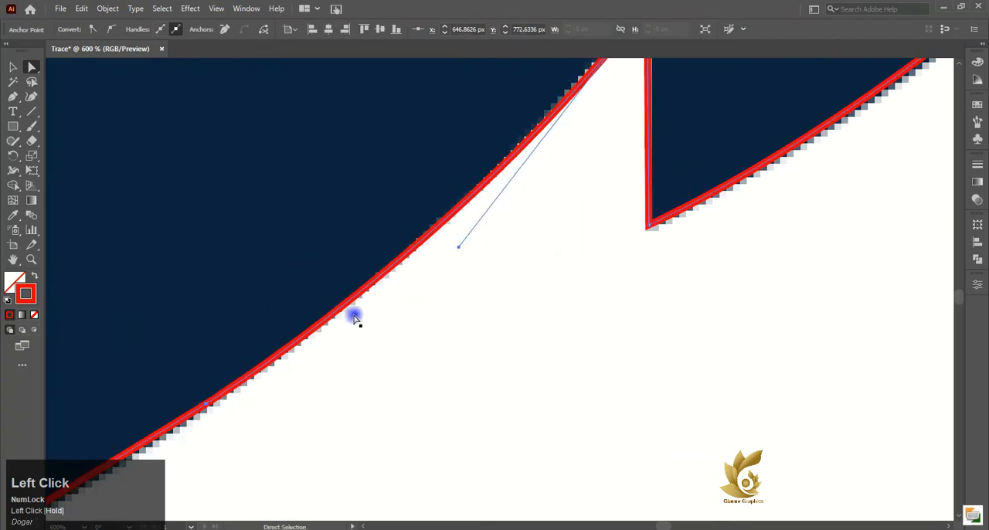
- Lengthen the direction handle of the right jaw anchor nearest the chin so the curve follows the artwork's edge
{"action": "scroll", "coordinate": [232, 376], "scroll_direction": "down", "scroll_amount": 4}
{"action": "scroll", "coordinate": [177, 411], "scroll_direction": "up", "scroll_amount": 4}
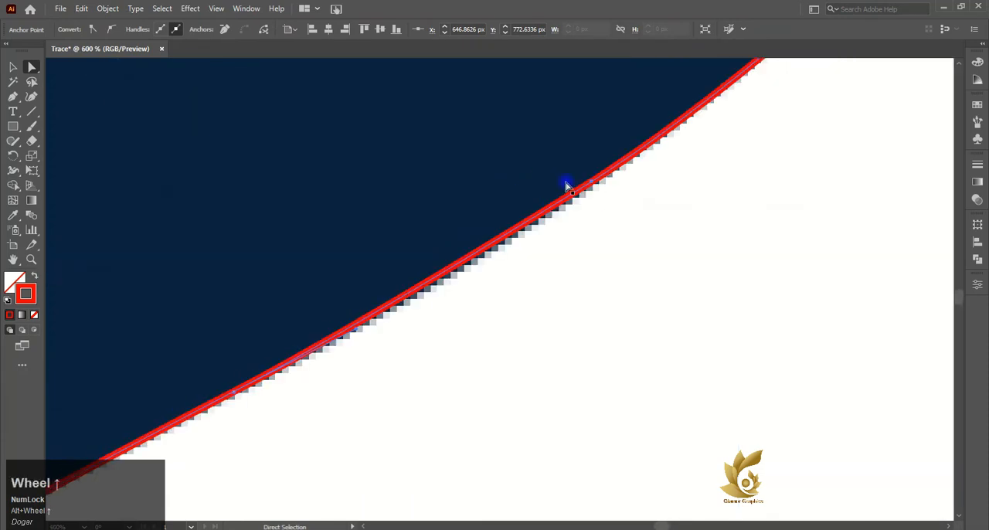
{"action": "scroll", "coordinate": [232, 398], "scroll_direction": "down", "scroll_amount": 3}
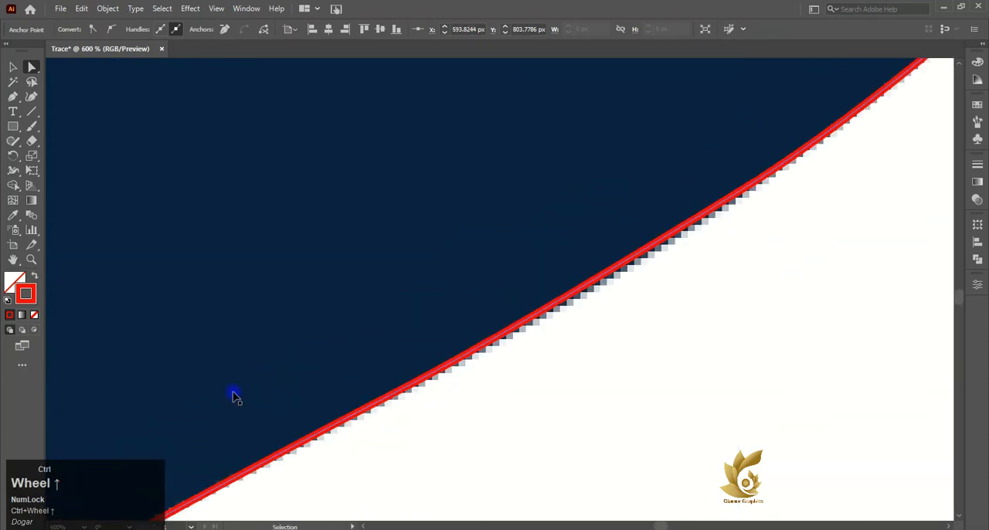
{"action": "scroll", "coordinate": [118, 444], "scroll_direction": "left", "scroll_amount": 3}
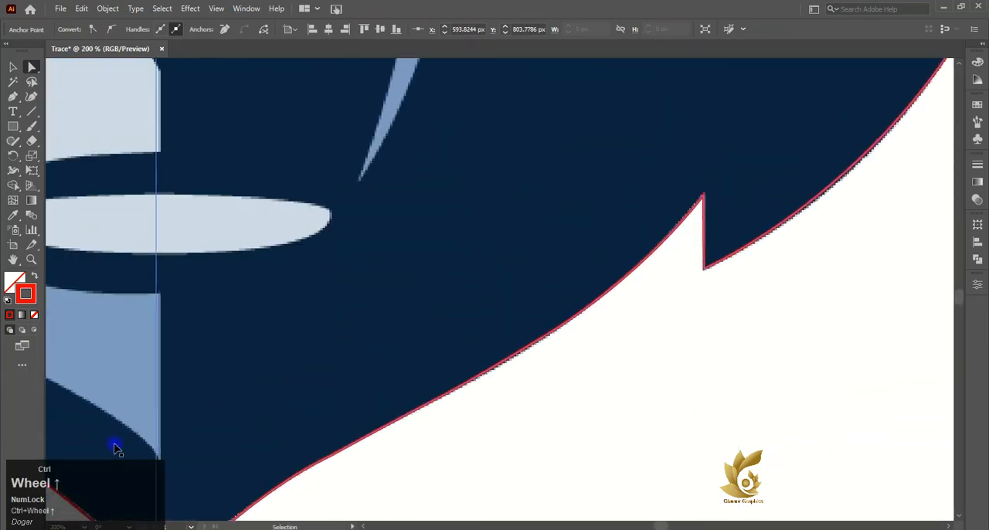
{"action": "scroll", "coordinate": [196, 441], "scroll_direction": "down", "scroll_amount": 5}
{"action": "left_click", "coordinate": [429, 226]}
{"action": "scroll", "coordinate": [346, 259], "scroll_direction": "up", "scroll_amount": 3}
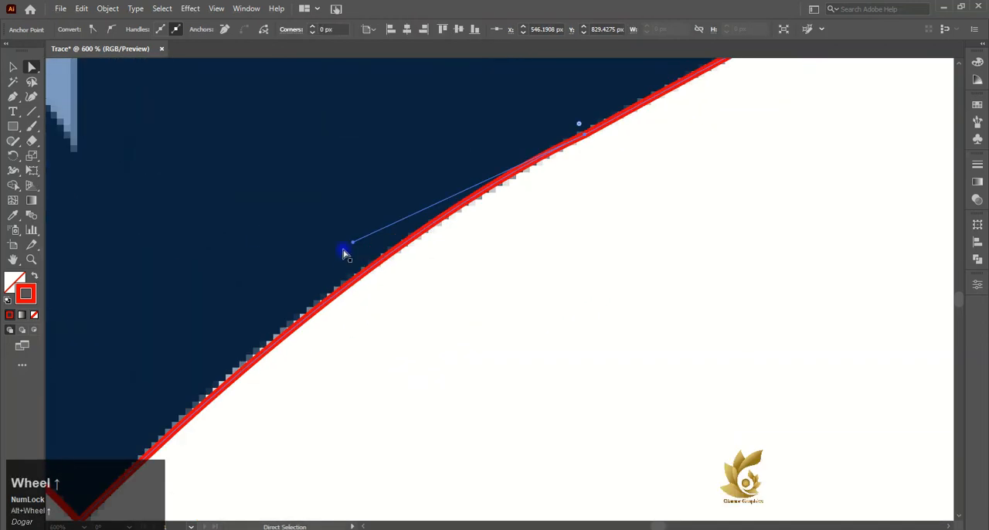
{"action": "left_click_drag", "start_coordinate": [356, 247], "coordinate": [329, 249]}
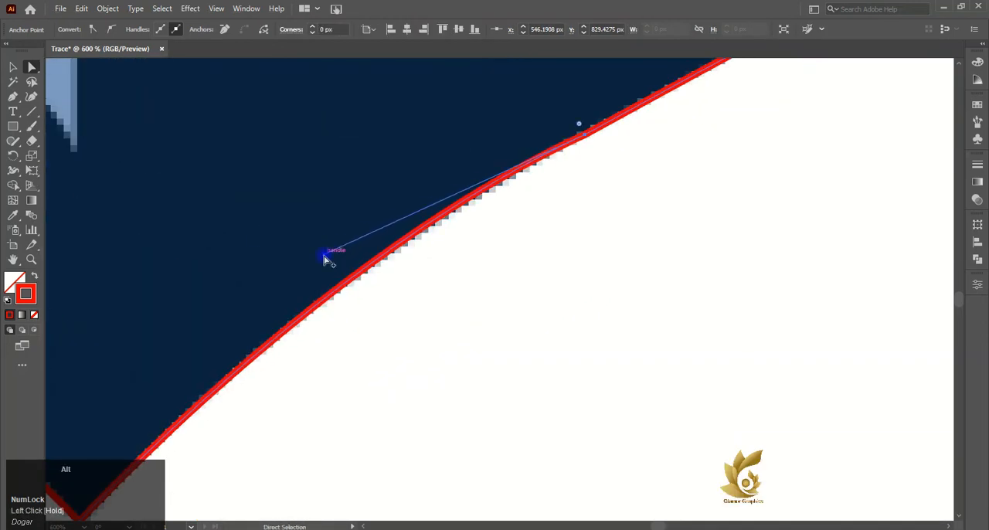
- Align the right outline's chin tip anchor with the end of the left outline
{"action": "scroll", "coordinate": [260, 320], "scroll_direction": "down", "scroll_amount": 4}
{"action": "scroll", "coordinate": [259, 320], "scroll_direction": "up", "scroll_amount": 8}
{"action": "left_click", "coordinate": [283, 412]}
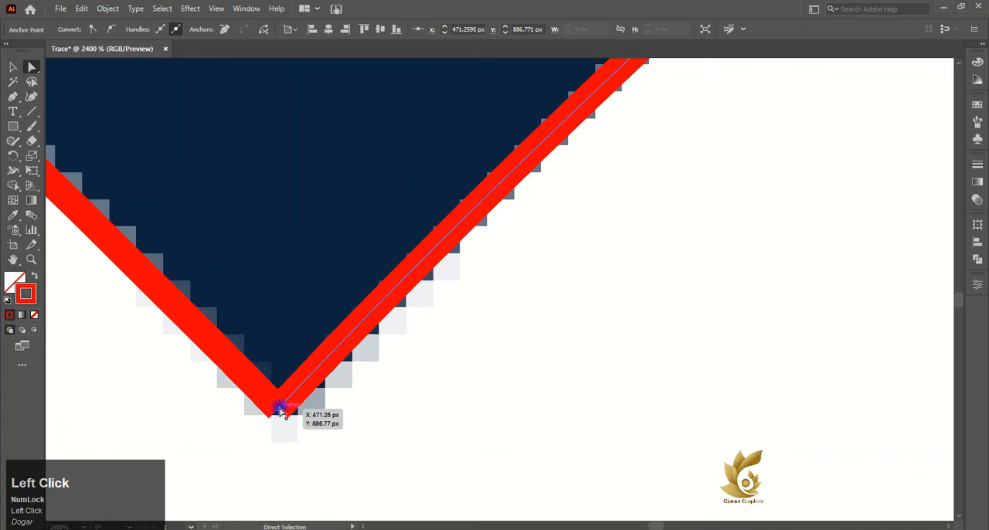
{"action": "scroll", "coordinate": [459, 314], "scroll_direction": "down", "scroll_amount": 4}
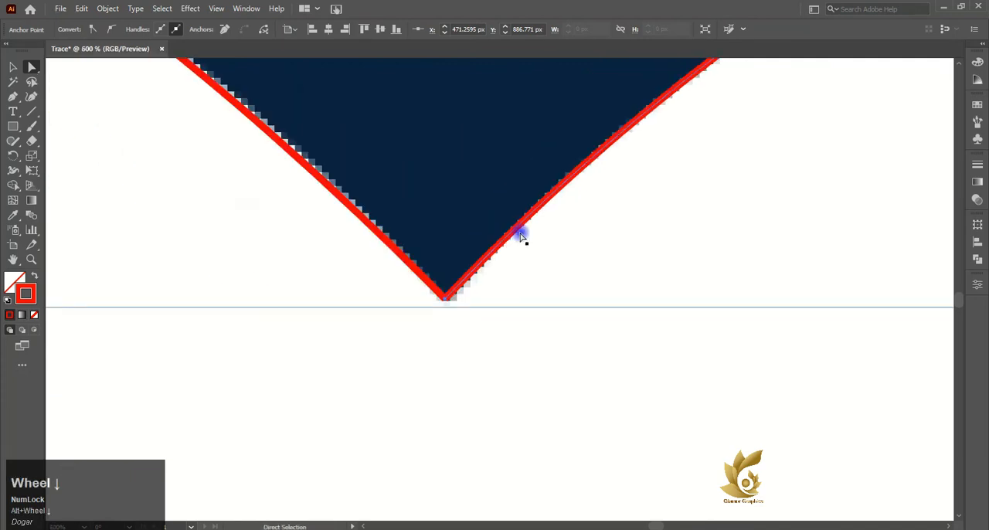
- Add a new layer above Layer 1 and lock Layer 1, which holds the image and the outline paths
{"action": "scroll", "coordinate": [606, 267], "scroll_direction": "down", "scroll_amount": 5}
{"action": "scroll", "coordinate": [680, 221], "scroll_direction": "down", "scroll_amount": 2}
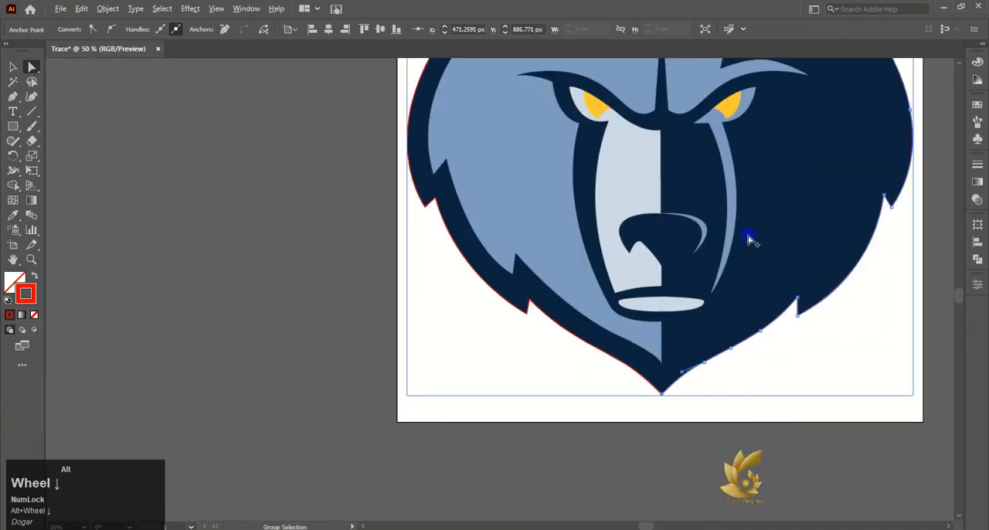
{"action": "scroll", "coordinate": [897, 167], "scroll_direction": "up", "scroll_amount": 3}
{"action": "scroll", "coordinate": [892, 172], "scroll_direction": "right", "scroll_amount": 1}
{"action": "scroll", "coordinate": [891, 171], "scroll_direction": "right", "scroll_amount": 1}
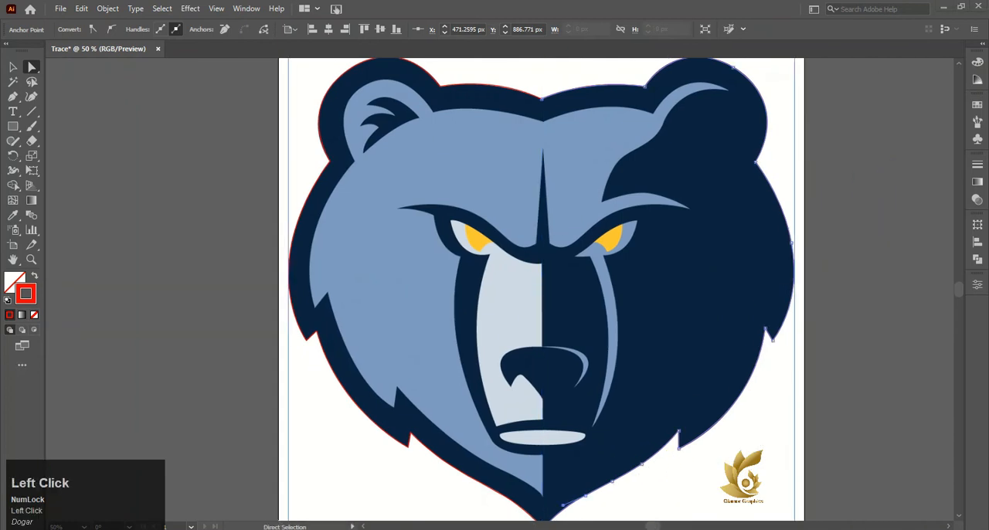
{"action": "left_click", "coordinate": [259, 8]}
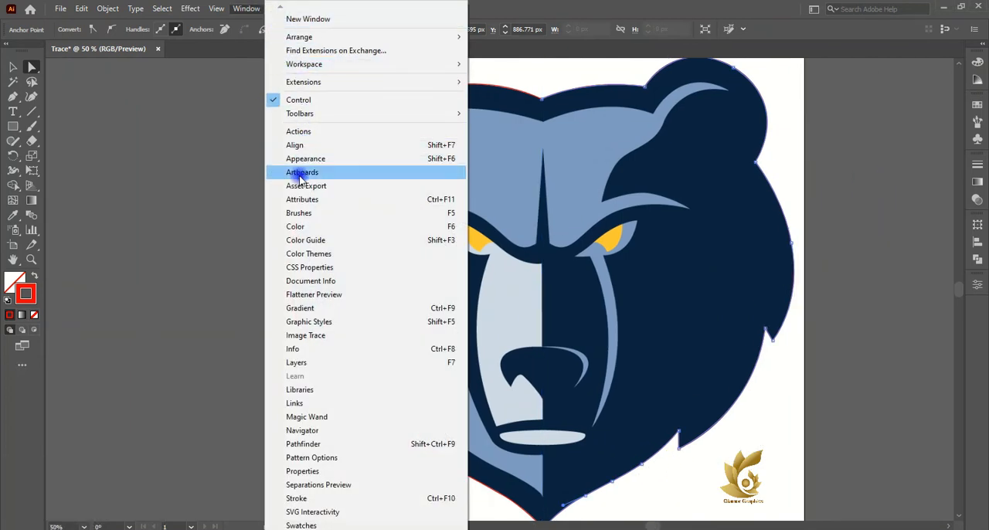
{"action": "left_click", "coordinate": [296, 362]}
{"action": "scroll", "coordinate": [718, 186], "scroll_direction": "right", "scroll_amount": 1}
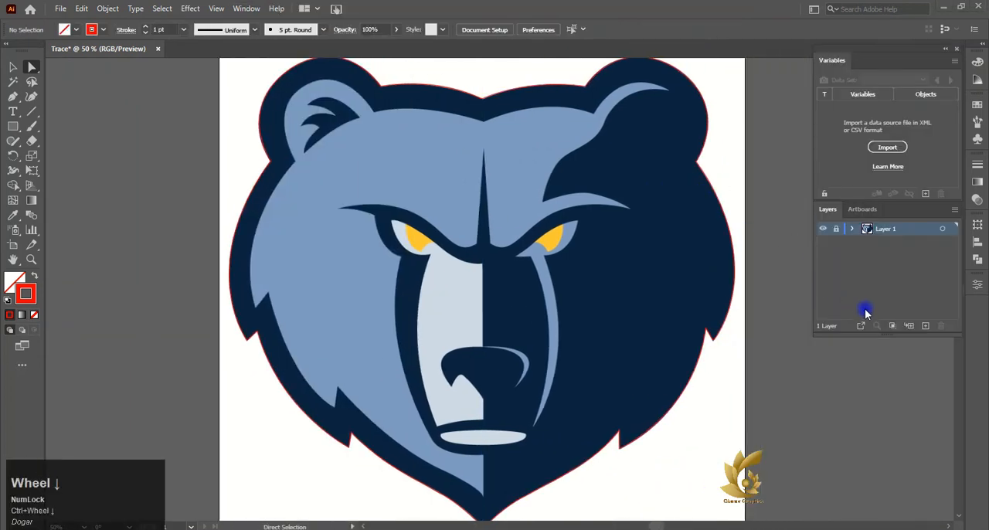
{"action": "left_click", "coordinate": [925, 326]}
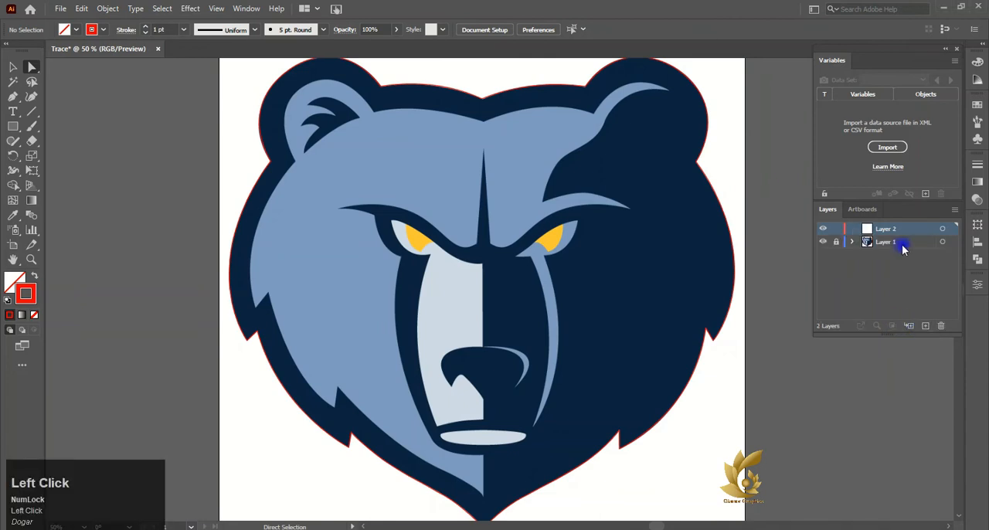
{"action": "left_click", "coordinate": [852, 241]}
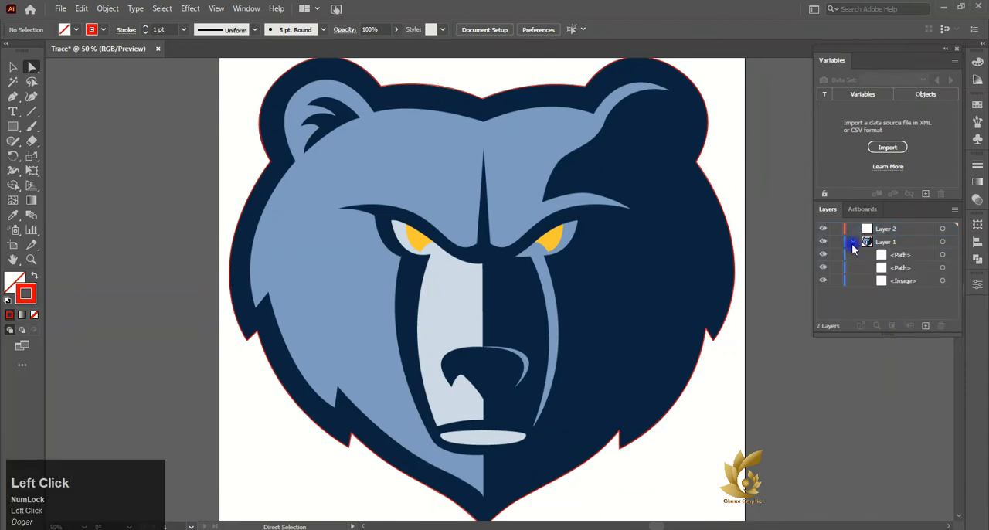
{"action": "left_click", "coordinate": [835, 242]}
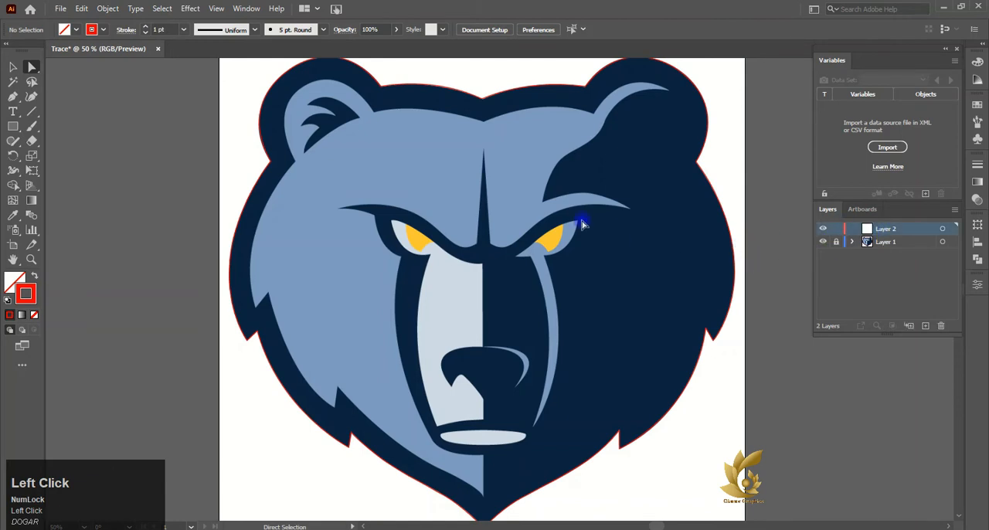
- Start a Pen path at the tip of the right ear's light-blue highlight and trace its lower edge toward the forehead
{"action": "scroll", "coordinate": [618, 220], "scroll_direction": "down", "scroll_amount": 1}
{"action": "scroll", "coordinate": [630, 382], "scroll_direction": "up", "scroll_amount": 1}
{"action": "scroll", "coordinate": [587, 437], "scroll_direction": "down", "scroll_amount": 3, "text": "alt"}
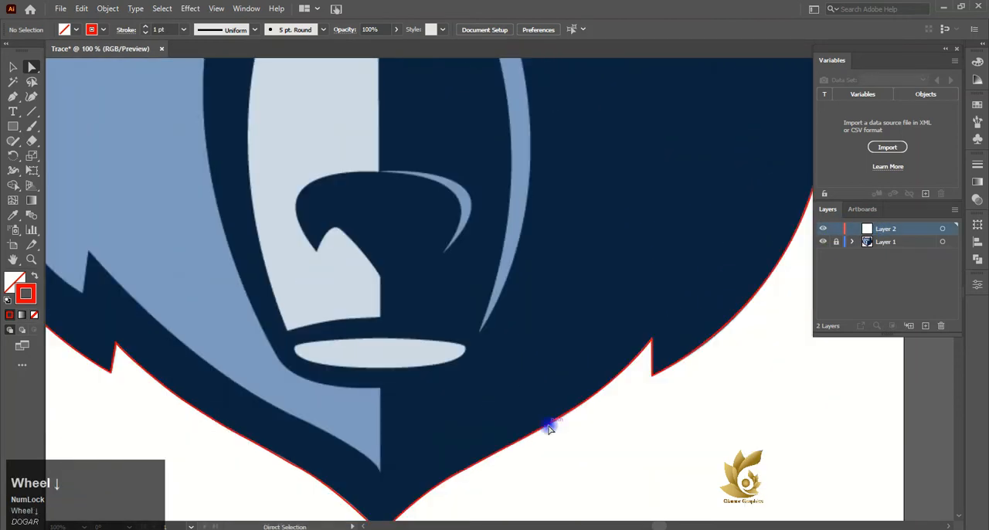
{"action": "scroll", "coordinate": [546, 153], "scroll_direction": "up", "scroll_amount": 5, "text": "alt"}
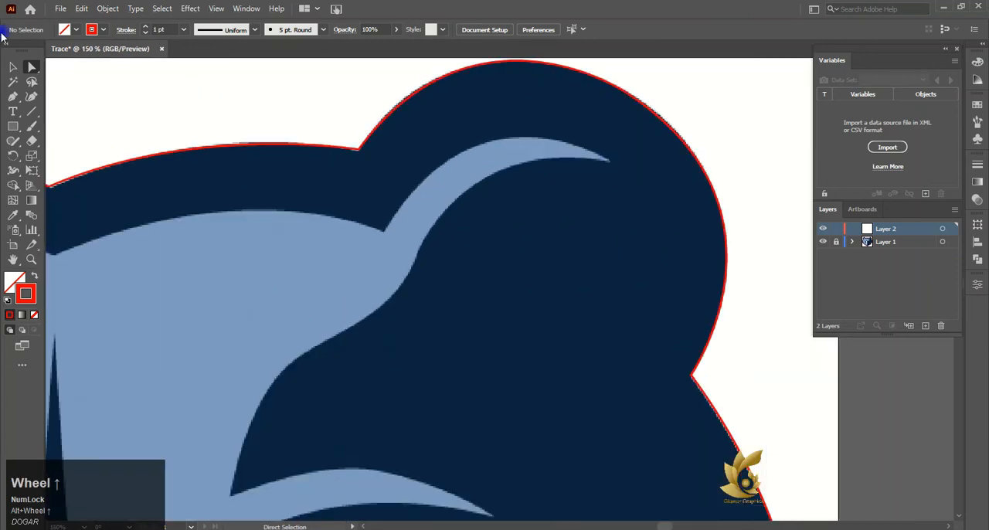
{"action": "left_click", "coordinate": [609, 163]}
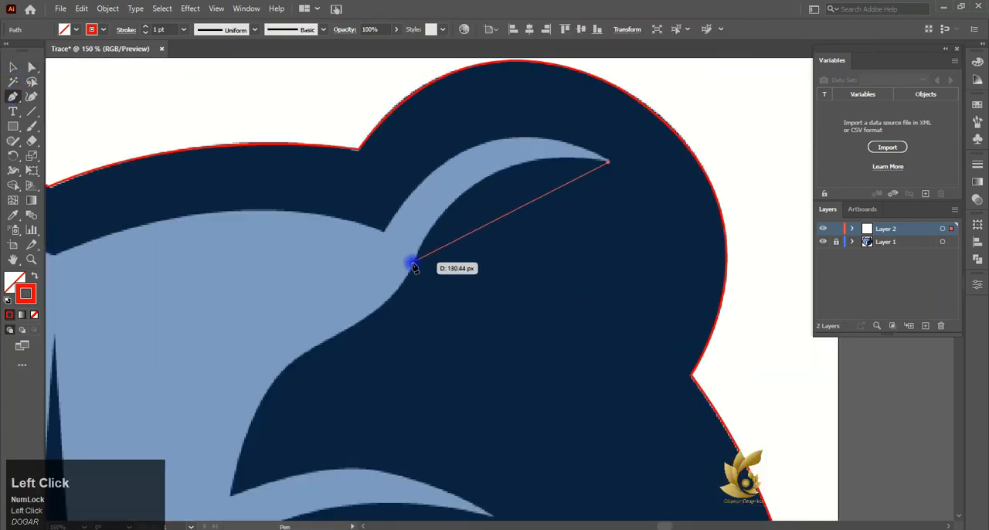
{"action": "left_click_drag", "start_coordinate": [417, 252], "coordinate": [412, 273]}
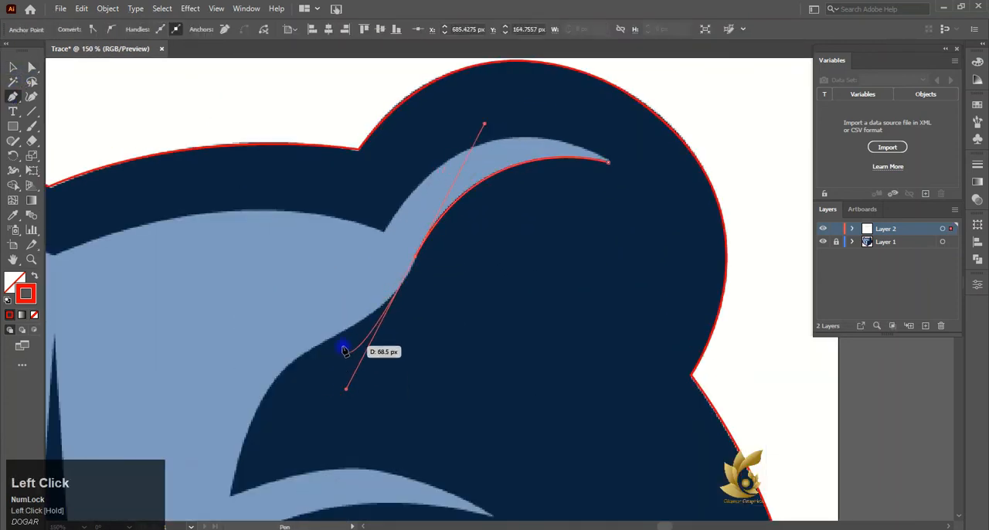
{"action": "scroll", "coordinate": [409, 197], "scroll_direction": "down", "scroll_amount": 2}
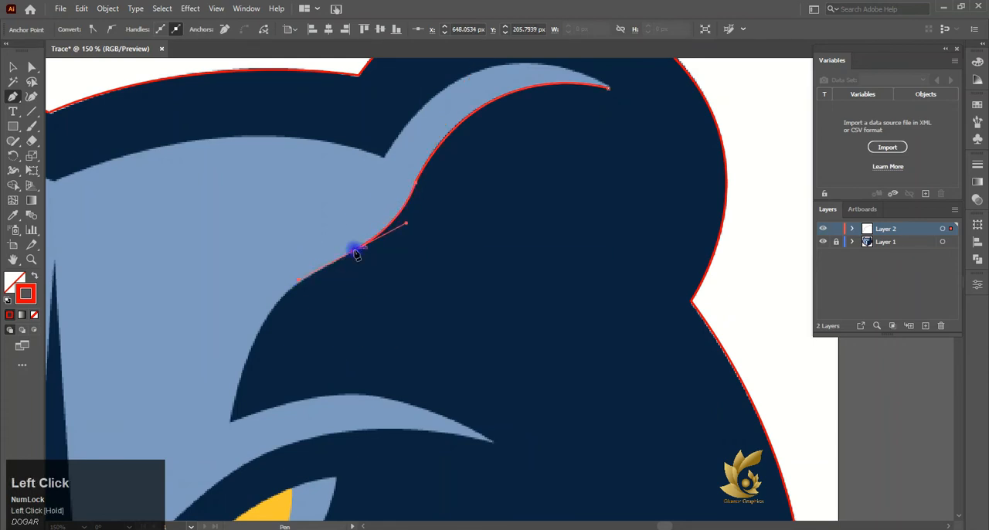
{"action": "left_click_drag", "start_coordinate": [273, 323], "coordinate": [277, 317]}
{"action": "key", "text": "ctrl+z"}
{"action": "left_click", "coordinate": [252, 345]}
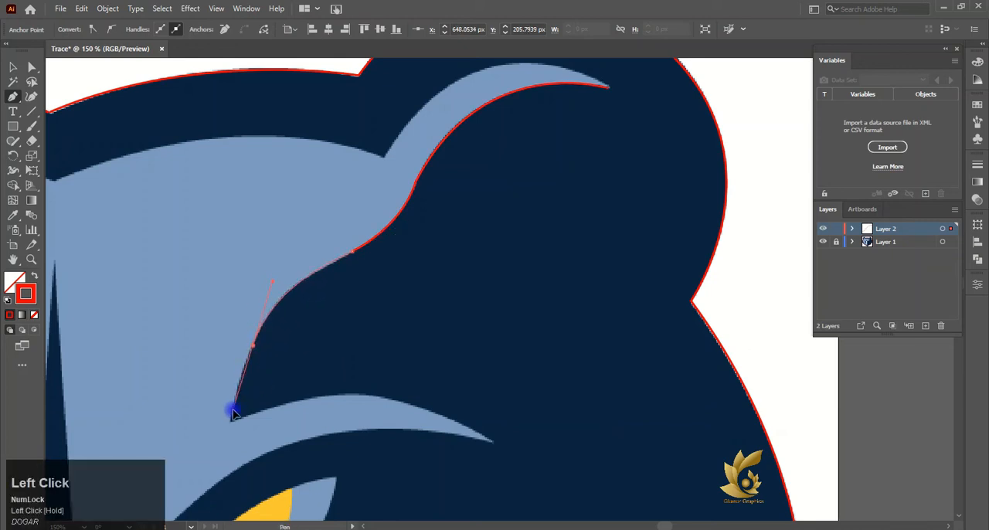
{"action": "key", "text": "ctrl+z"}
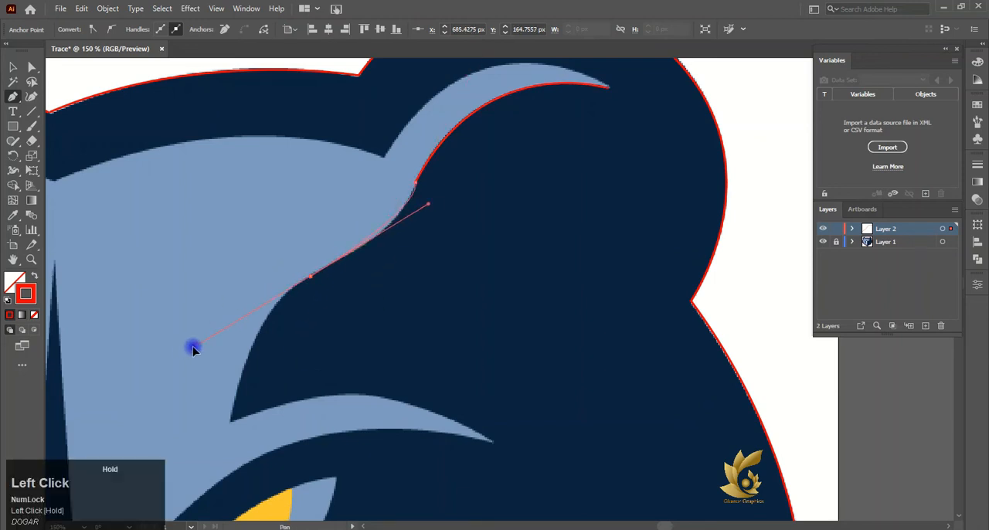
- Continue the path along the forehead's dark edge to the sharp inner corner above the right brow, ending in a corner anchor
{"action": "left_click_drag", "start_coordinate": [214, 324], "coordinate": [215, 323]}
{"action": "left_click", "coordinate": [309, 277]}
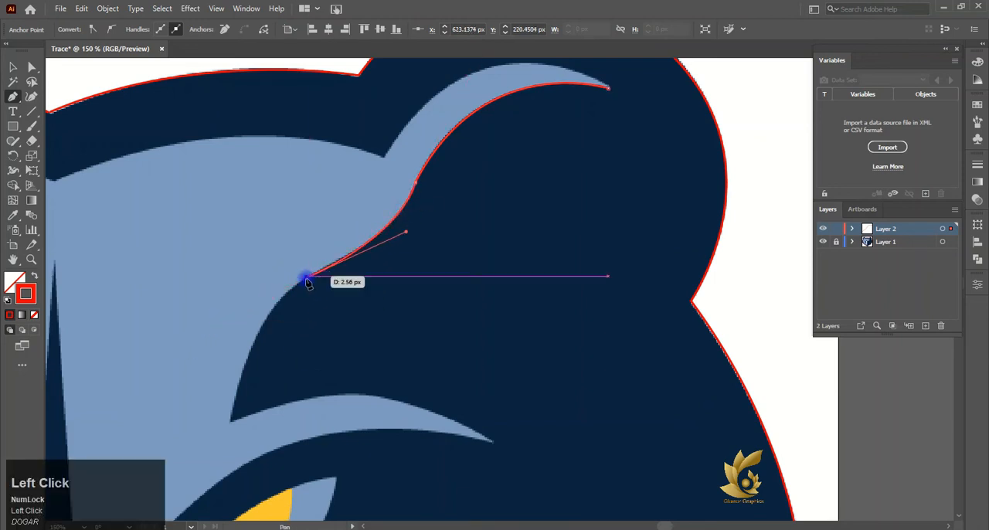
{"action": "scroll", "coordinate": [232, 371], "scroll_direction": "down", "scroll_amount": 1}
{"action": "left_click_drag", "start_coordinate": [232, 378], "coordinate": [223, 446]}
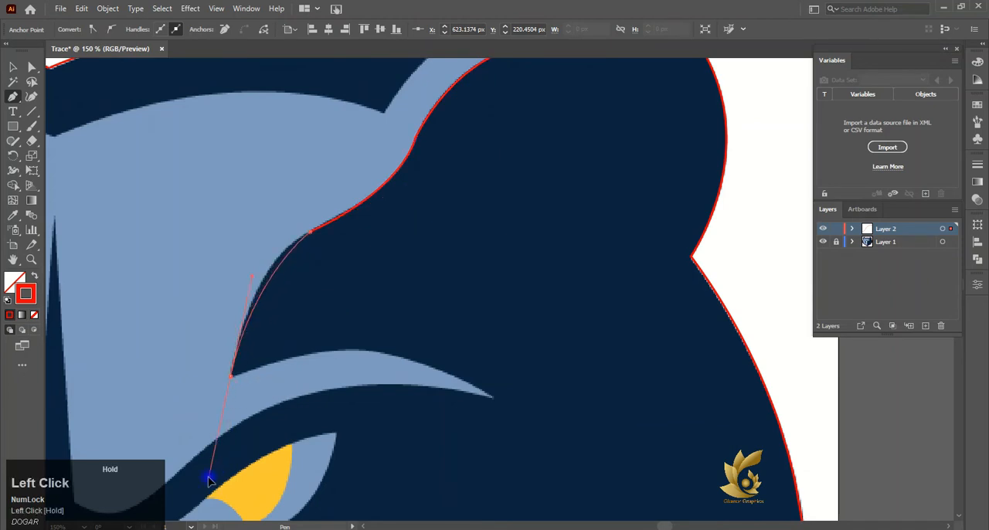
{"action": "left_click_drag", "start_coordinate": [233, 393], "coordinate": [230, 379]}
{"action": "left_click", "coordinate": [231, 376]}
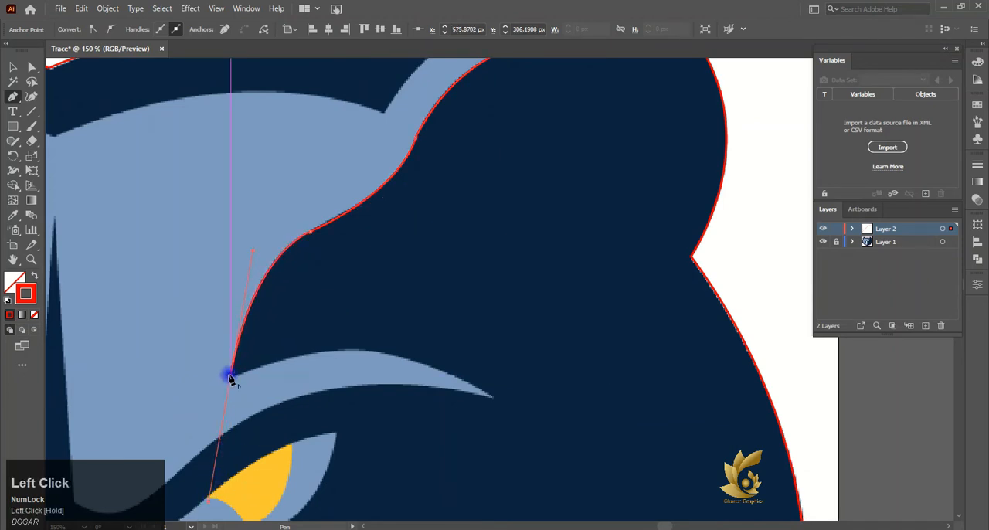
- Trace the right brow highlight's upper edge to its outer tip and return along its lower edge to above the eye
{"action": "left_click_drag", "start_coordinate": [493, 397], "coordinate": [528, 443]}
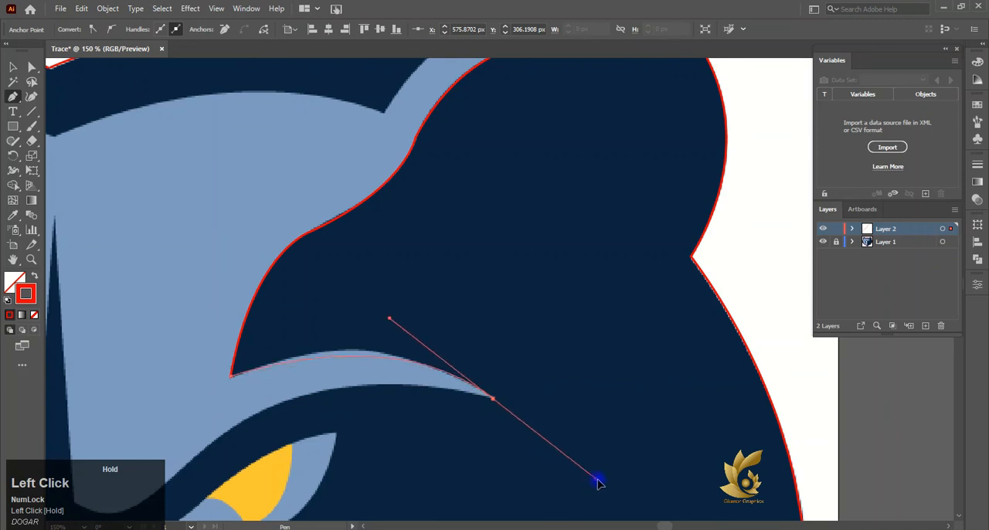
{"action": "left_click_drag", "start_coordinate": [599, 482], "coordinate": [610, 489]}
{"action": "left_click", "coordinate": [492, 397]}
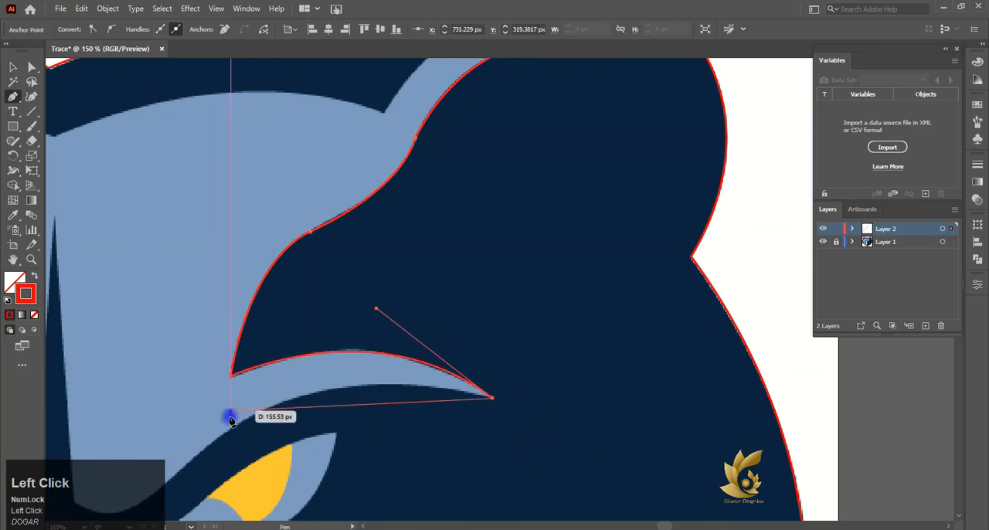
{"action": "left_click_drag", "start_coordinate": [219, 438], "coordinate": [111, 420]}
{"action": "scroll", "coordinate": [115, 389], "scroll_direction": "down", "scroll_amount": 1}
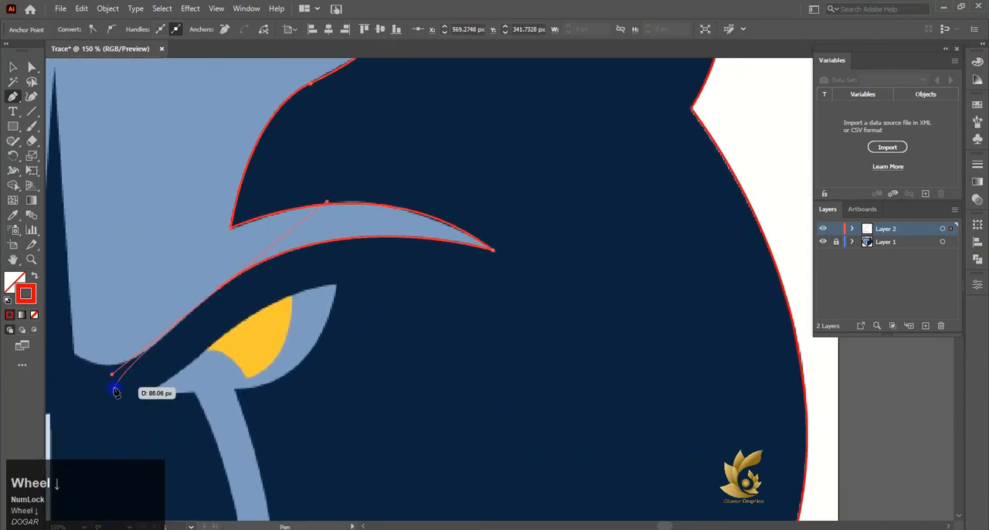
{"action": "left_click", "coordinate": [218, 288]}
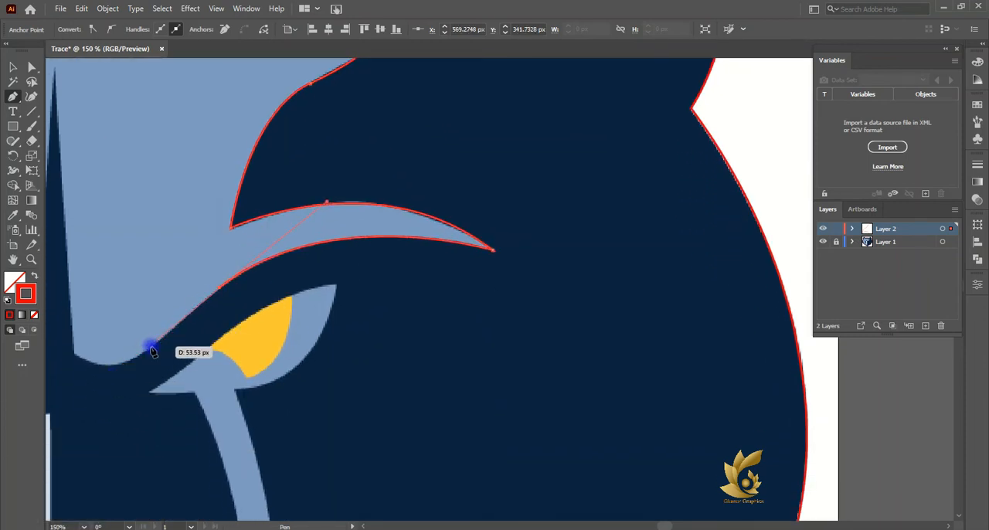
- Trace the inner end of the right brow, both sides of the forehead spike and the dip into the left brow
{"action": "left_click", "coordinate": [151, 355]}
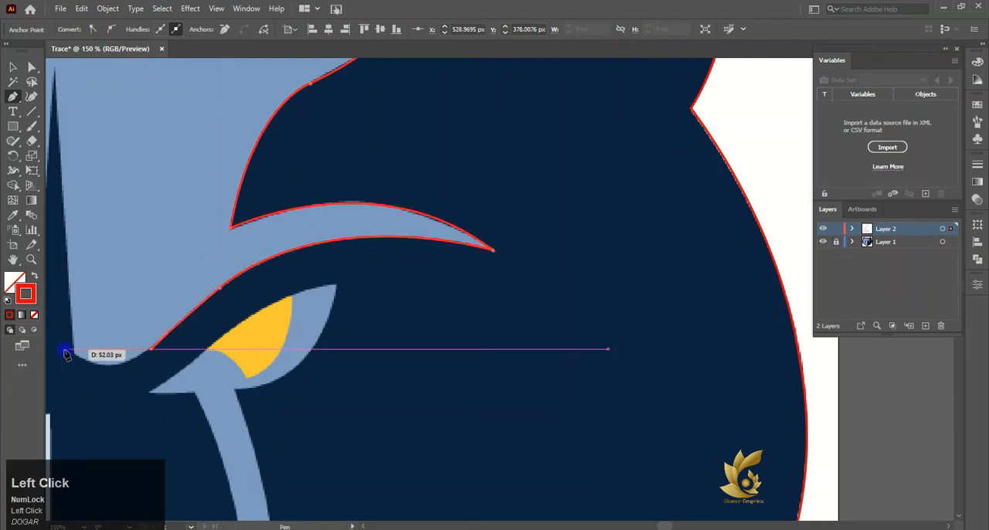
{"action": "left_click_drag", "start_coordinate": [74, 359], "coordinate": [248, 330]}
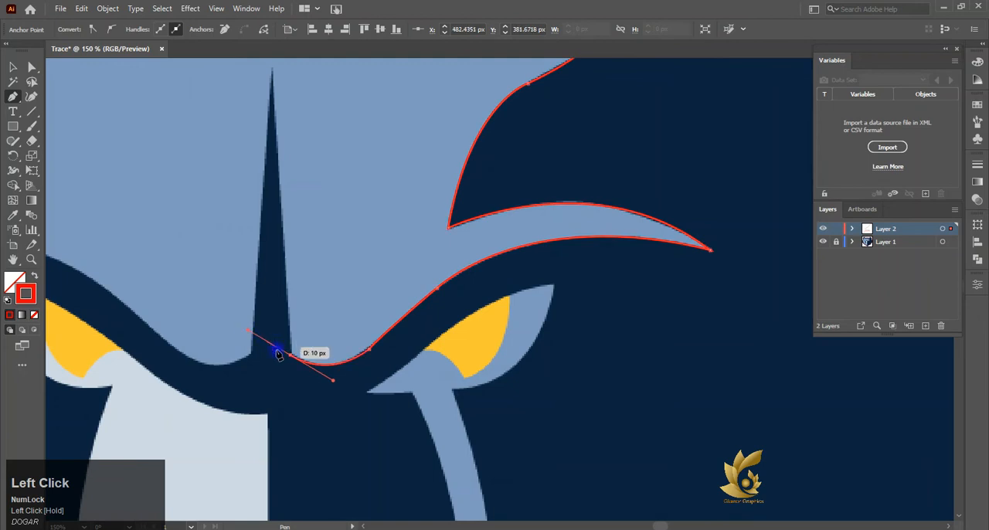
{"action": "left_click", "coordinate": [272, 69]}
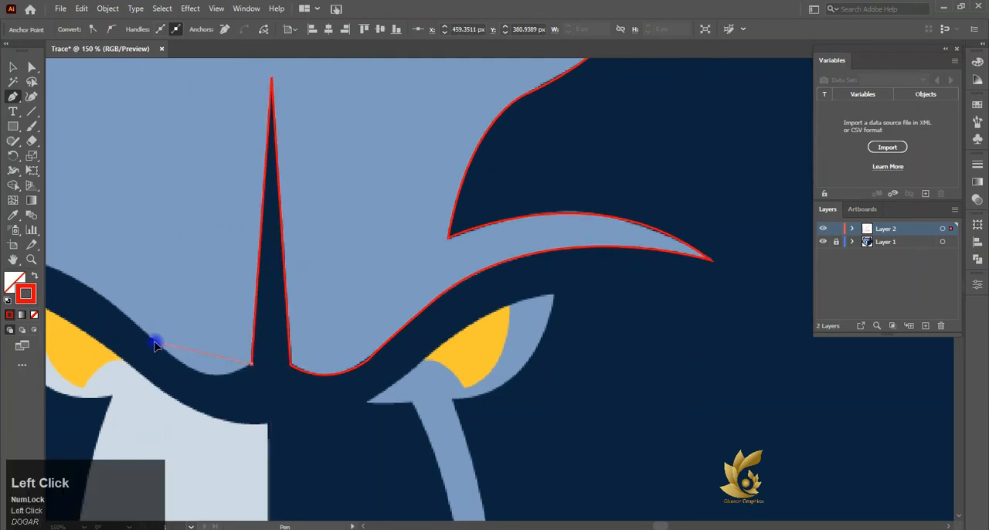
{"action": "scroll", "coordinate": [98, 280], "scroll_direction": "left", "scroll_amount": 5}
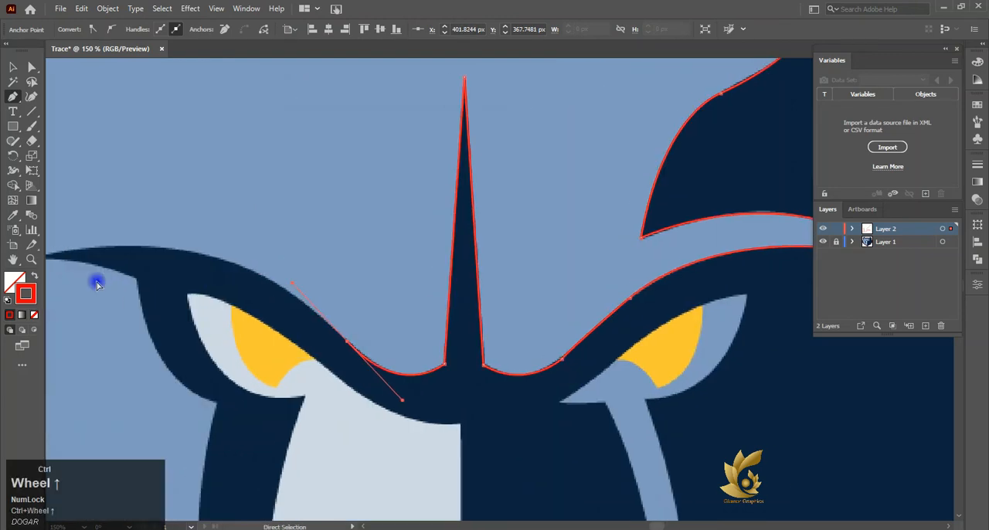
- Trace the left brow's upper edge to its outer tip and back along the underside to the eye contour's upper corner
{"action": "left_click_drag", "start_coordinate": [73, 257], "coordinate": [147, 306]}
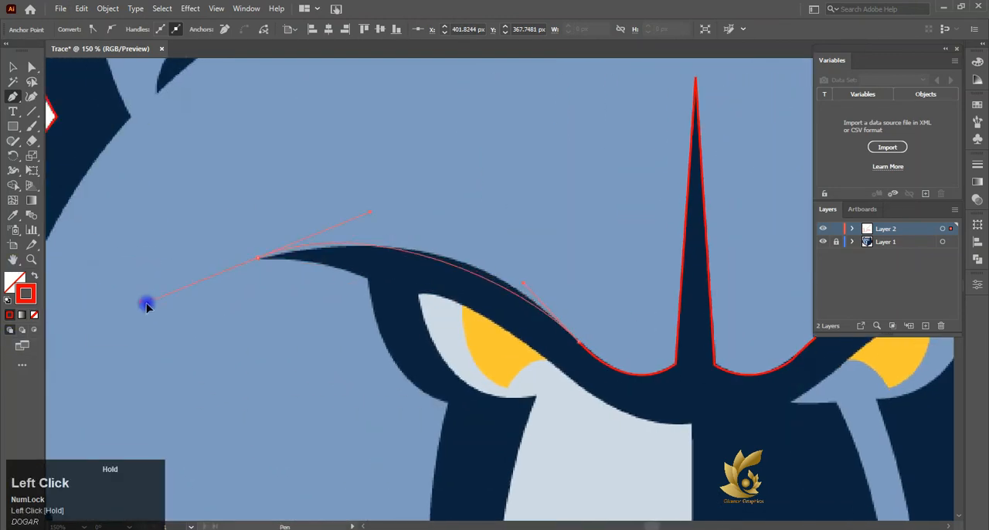
{"action": "left_click_drag", "start_coordinate": [65, 300], "coordinate": [65, 300]}
{"action": "left_click", "coordinate": [255, 260]}
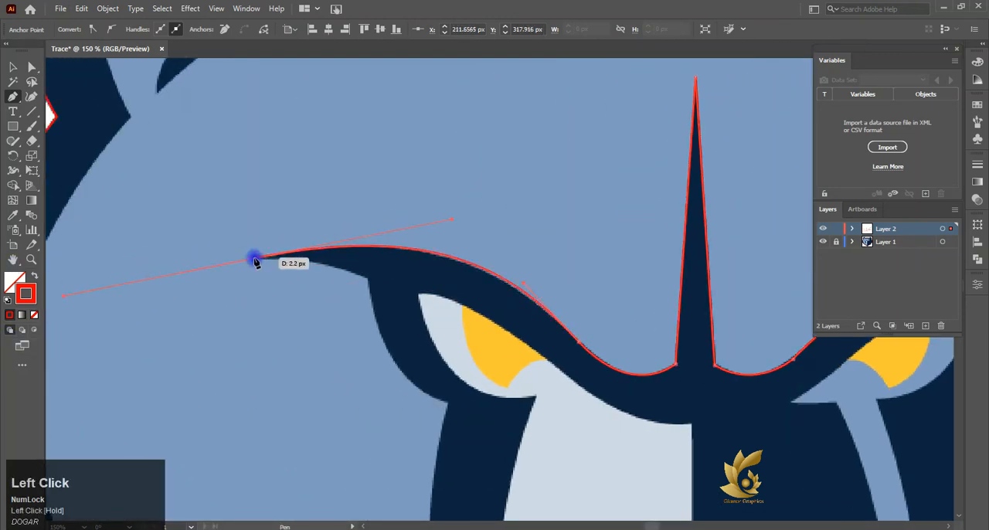
{"action": "left_click_drag", "start_coordinate": [368, 282], "coordinate": [409, 309]}
{"action": "left_click", "coordinate": [370, 281]}
- Curve the path along the dark contour outside the left eye to the corner where the muzzle side begins
{"action": "left_click", "coordinate": [446, 405]}
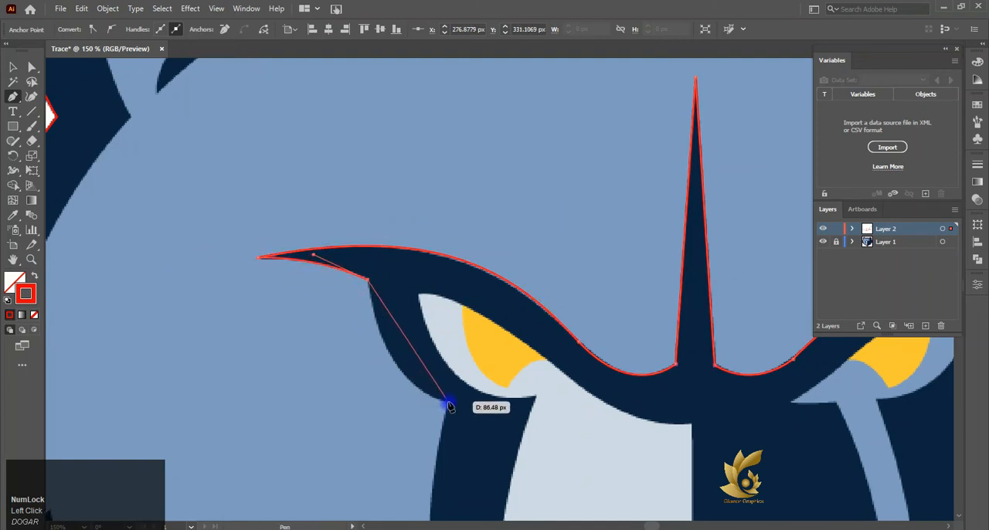
{"action": "left_click_drag", "start_coordinate": [449, 405], "coordinate": [475, 398]}
{"action": "left_click_drag", "start_coordinate": [518, 427], "coordinate": [453, 410]}
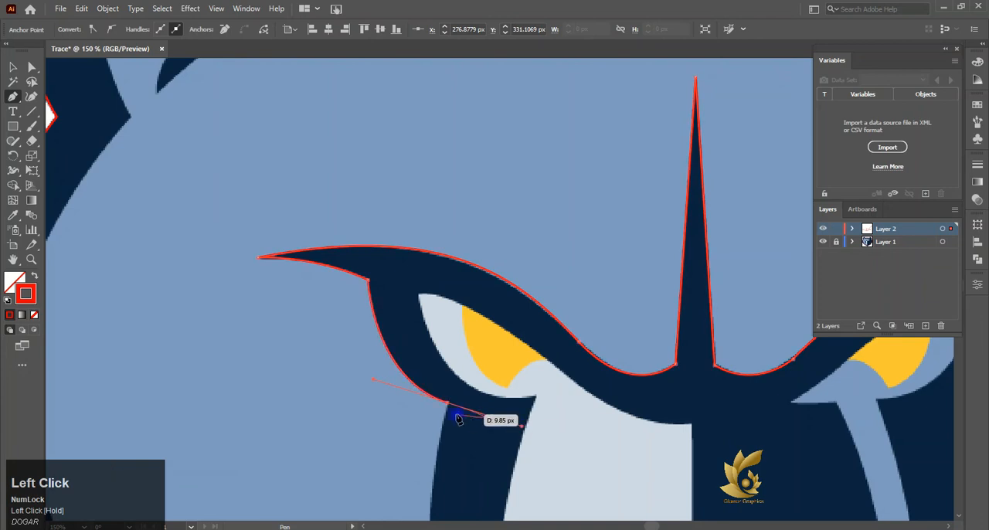
- Trace the outer dark edge of the muzzle's left side from below the eye to beside the mouth
{"action": "scroll", "coordinate": [449, 405], "scroll_direction": "down", "scroll_amount": 8}
{"action": "scroll", "coordinate": [464, 341], "scroll_direction": "down", "scroll_amount": 2, "text": "alt"}
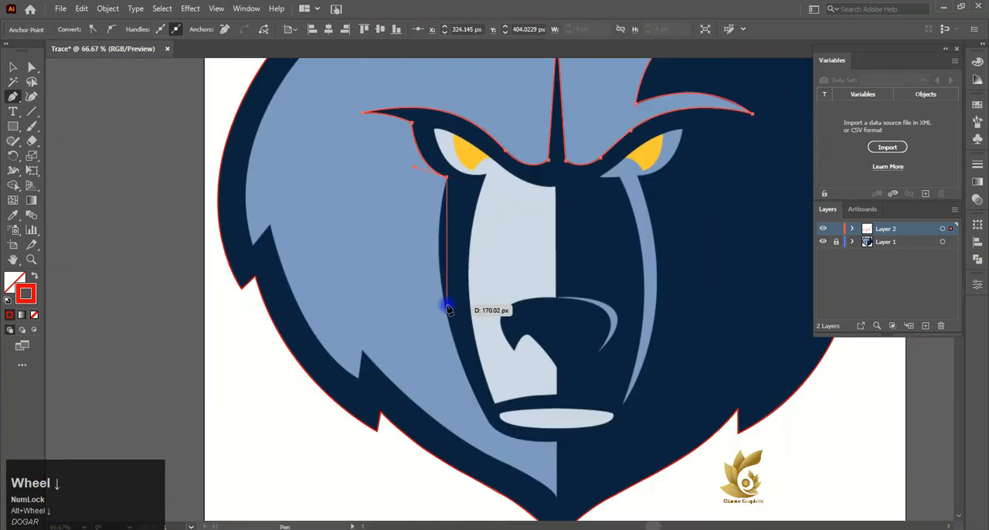
{"action": "left_click_drag", "start_coordinate": [446, 306], "coordinate": [461, 365]}
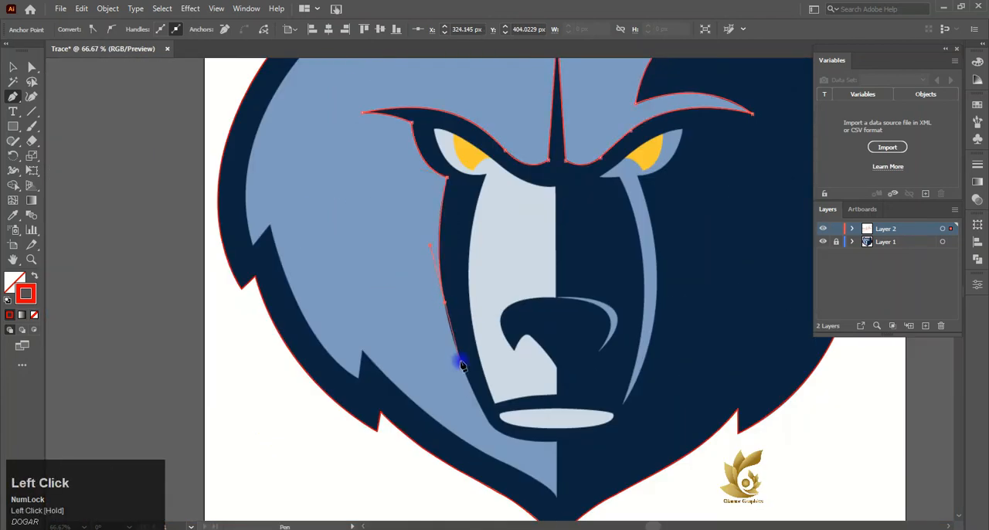
{"action": "left_click", "coordinate": [446, 306]}
{"action": "left_click_drag", "start_coordinate": [489, 424], "coordinate": [507, 457]}
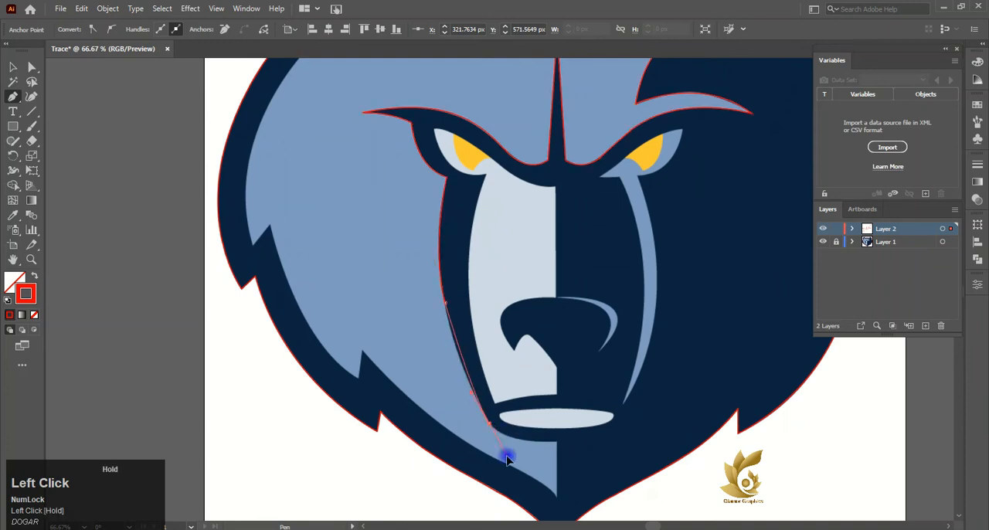
{"action": "left_click", "coordinate": [489, 424]}
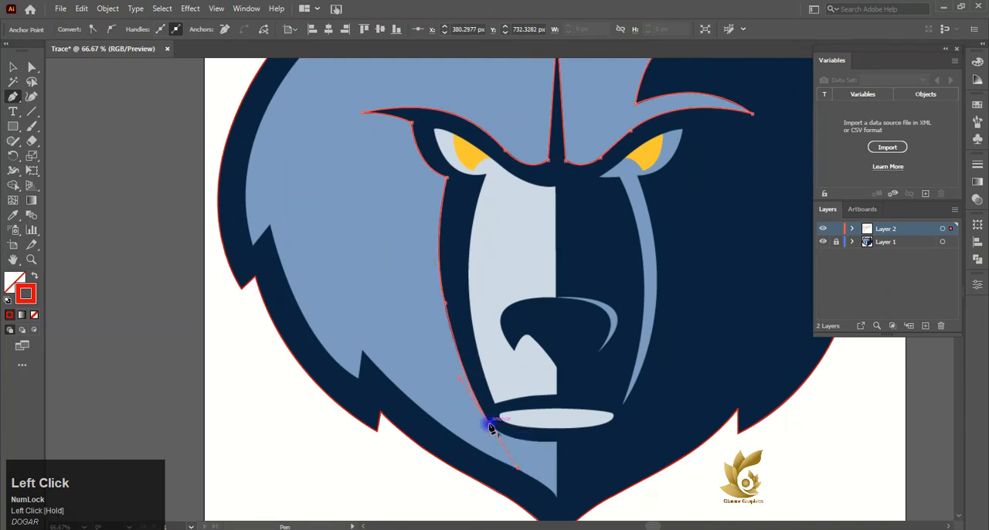
- Trace the edge under the mouth to the centreline, down to the light-blue chin point and onto the lower-left jaw edge
{"action": "left_click_drag", "start_coordinate": [553, 442], "coordinate": [620, 445]}
{"action": "left_click", "coordinate": [556, 442]}
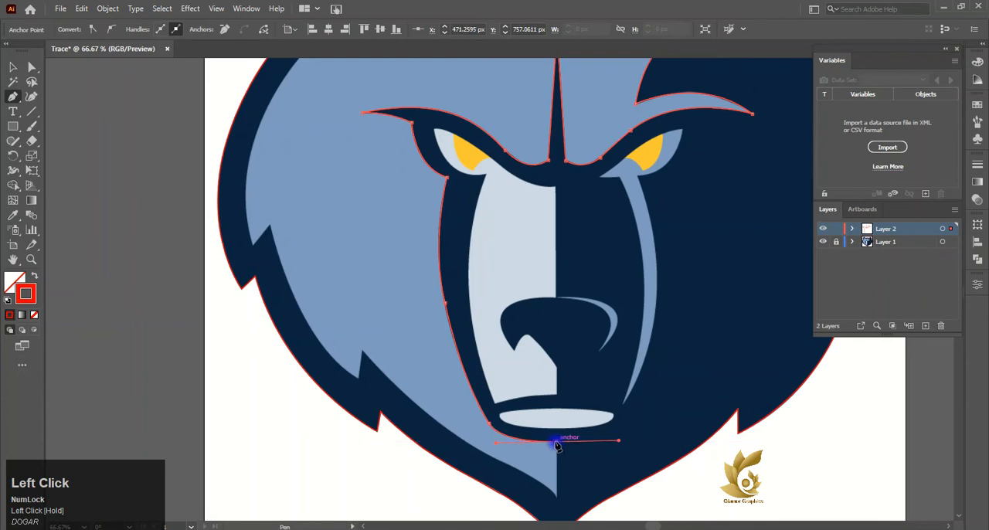
{"action": "left_click", "coordinate": [556, 499]}
{"action": "left_click_drag", "start_coordinate": [508, 469], "coordinate": [470, 444]}
{"action": "left_click", "coordinate": [508, 463]}
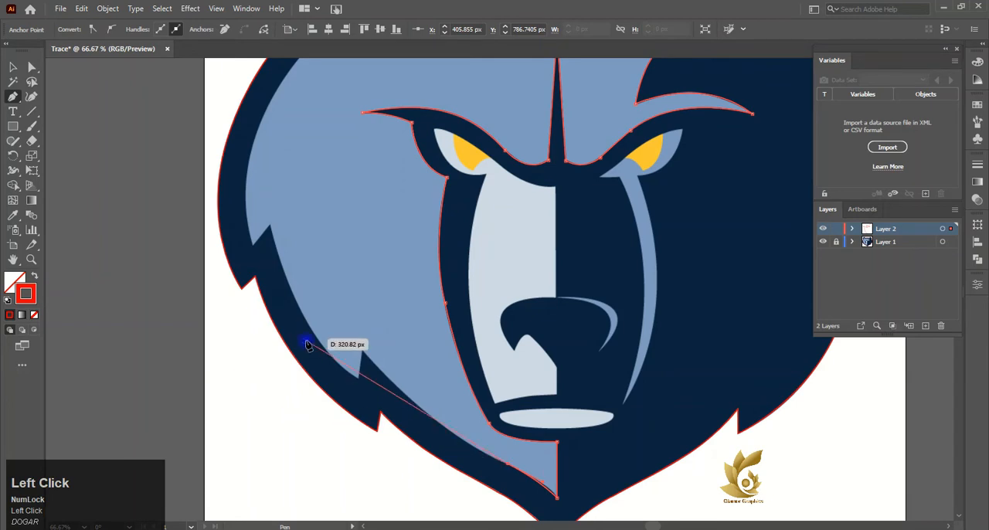
- Trace the lower-left jaw edge to the lower fur notch, down to its tip and halfway up the cheek edge
{"action": "left_click_drag", "start_coordinate": [363, 355], "coordinate": [348, 339]}
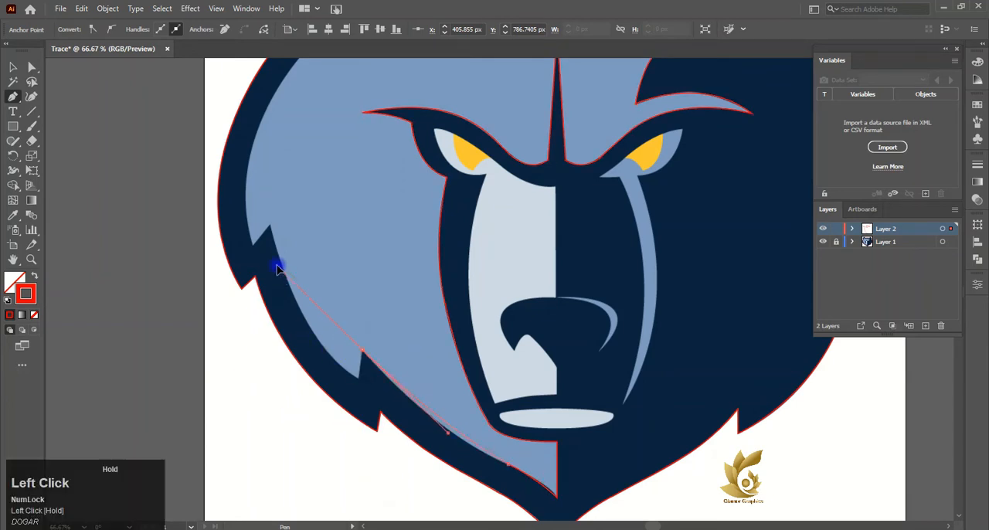
{"action": "left_click_drag", "start_coordinate": [278, 269], "coordinate": [276, 250]}
{"action": "scroll", "coordinate": [304, 294], "scroll_direction": "down", "scroll_amount": 2}
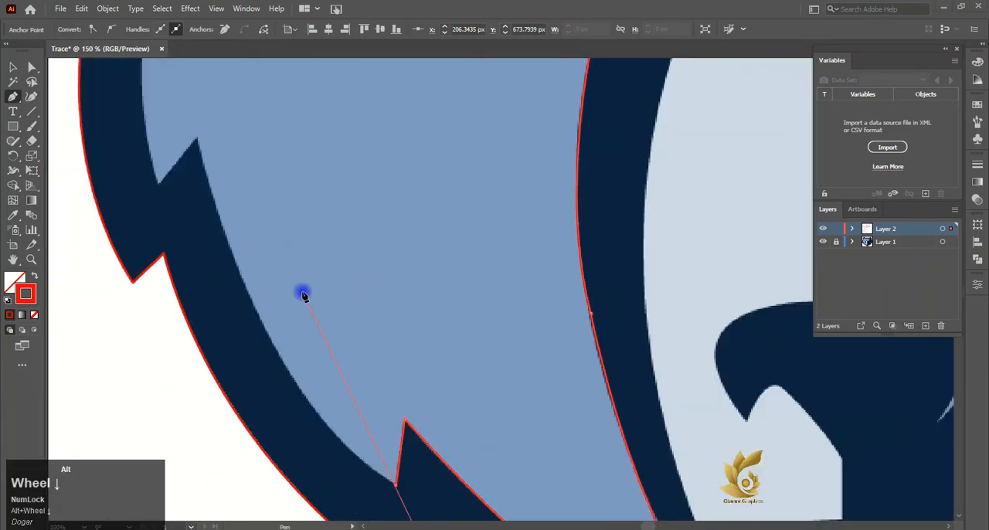
{"action": "scroll", "coordinate": [304, 295], "scroll_direction": "down", "scroll_amount": 1}
{"action": "left_click_drag", "start_coordinate": [270, 300], "coordinate": [261, 291]}
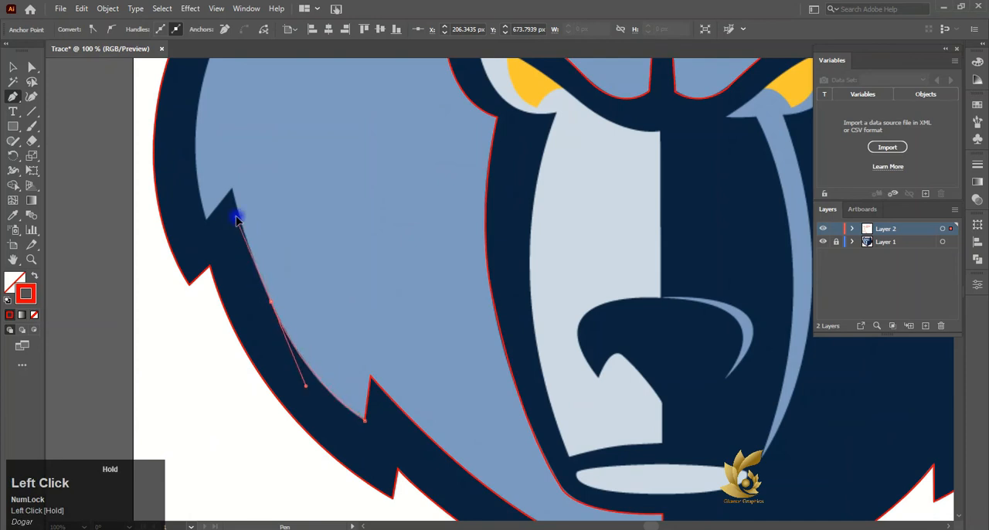
{"action": "left_click_drag", "start_coordinate": [228, 210], "coordinate": [231, 188]}
{"action": "left_click", "coordinate": [270, 301]}
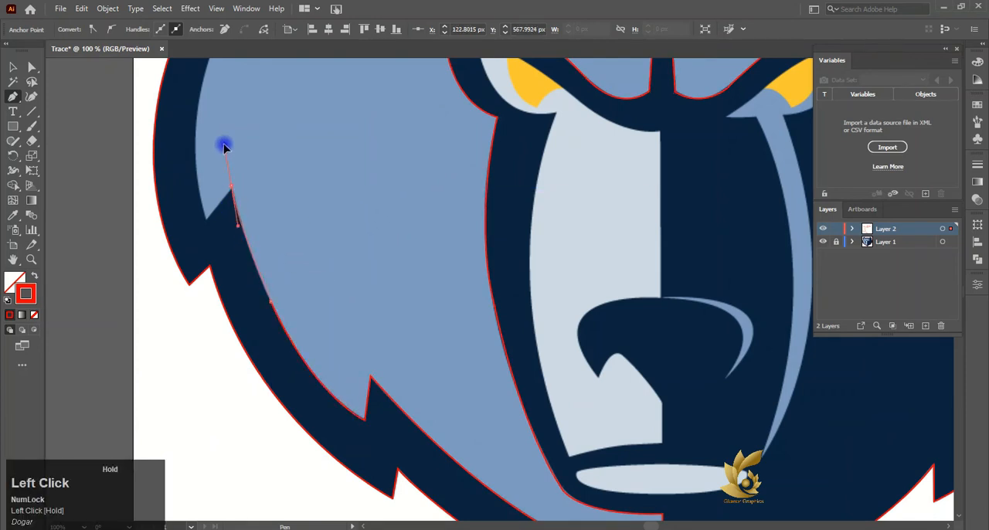
{"action": "left_click_drag", "start_coordinate": [224, 145], "coordinate": [223, 144]}
{"action": "left_click", "coordinate": [231, 187]}
{"action": "left_click", "coordinate": [209, 223]}
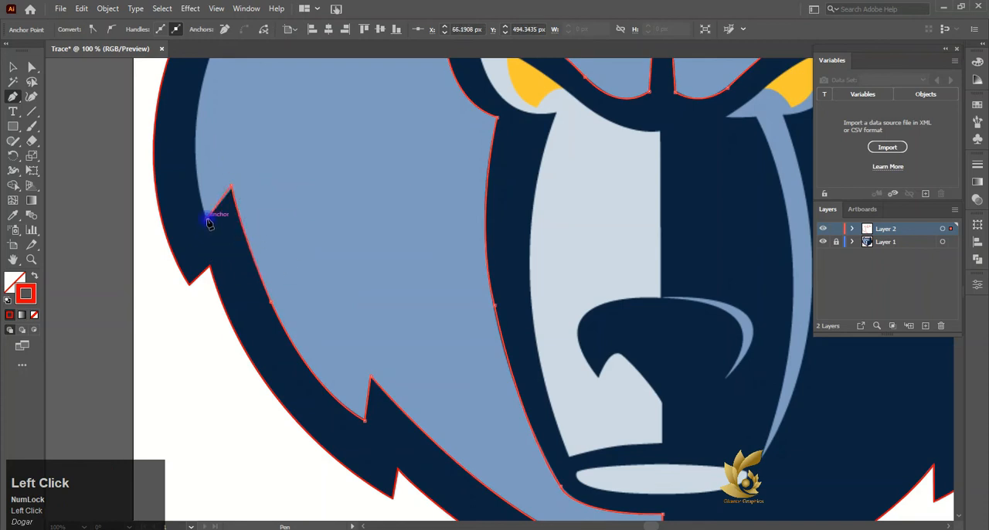
- Trace the cheek edge up to the upper fur notch's inner peak and down to its outer tip
{"action": "scroll", "coordinate": [232, 192], "scroll_direction": "up", "scroll_amount": 2}
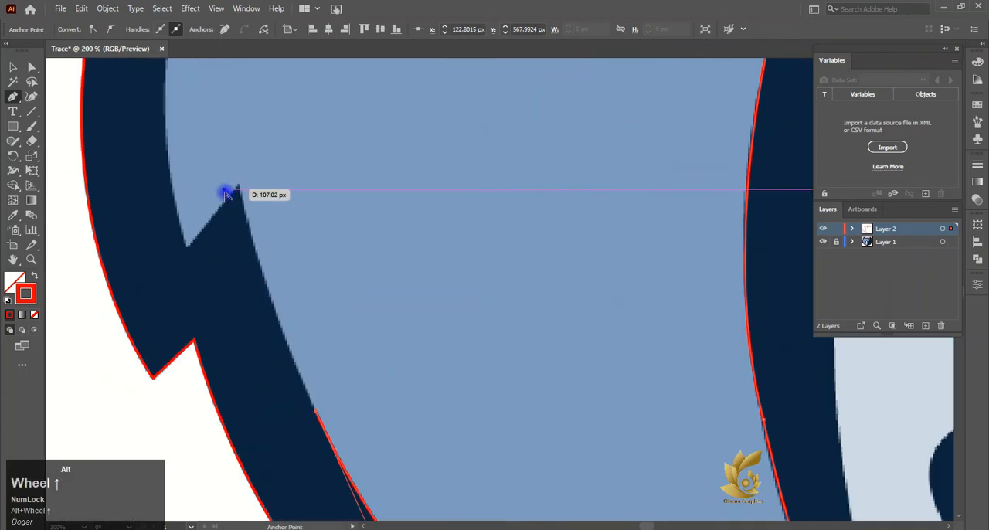
{"action": "left_click_drag", "start_coordinate": [240, 188], "coordinate": [235, 162]}
{"action": "left_click_drag", "start_coordinate": [234, 118], "coordinate": [225, 106]}
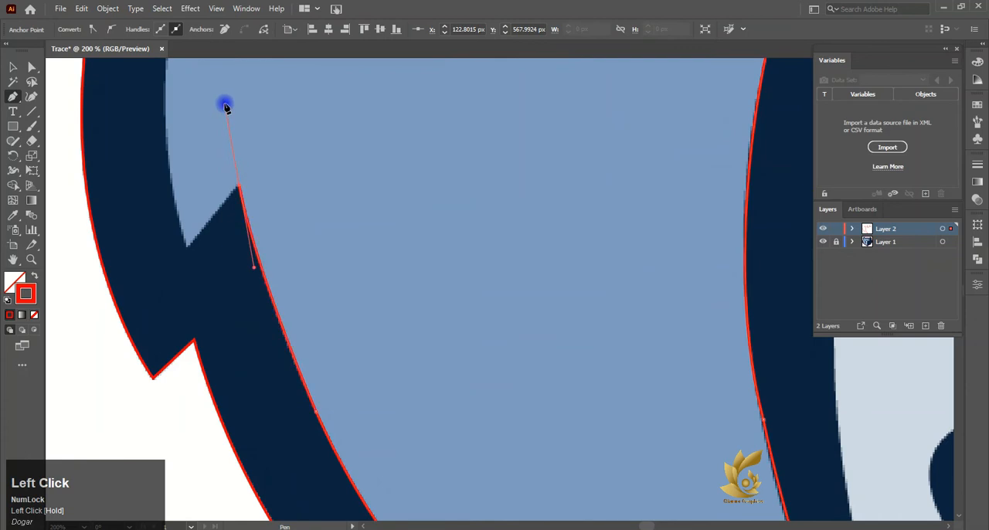
{"action": "left_click", "coordinate": [187, 248]}
- Curve the path up the left side of the face from the upper fur notch to the base of the left ear
{"action": "scroll", "coordinate": [186, 247], "scroll_direction": "up", "scroll_amount": 5}
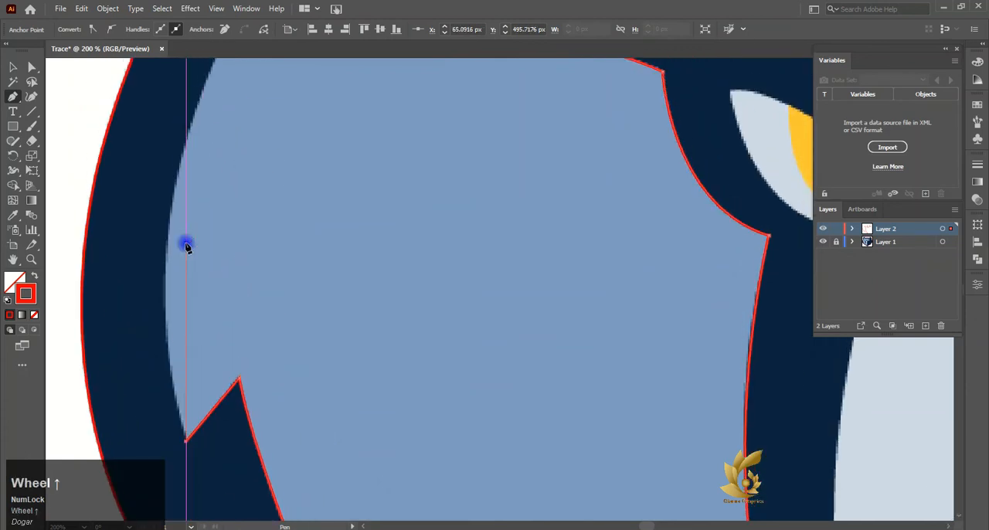
{"action": "left_click_drag", "start_coordinate": [185, 241], "coordinate": [225, 114]}
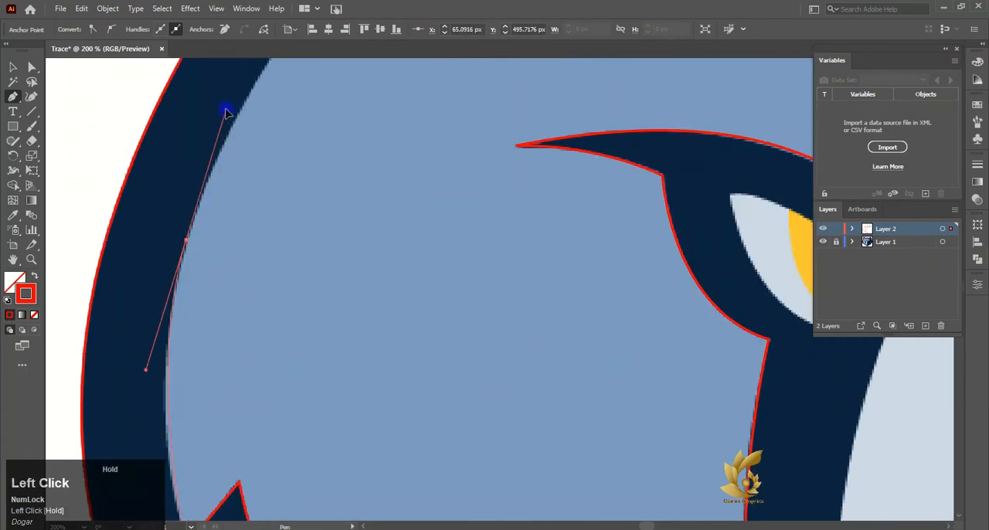
{"action": "left_click_drag", "start_coordinate": [223, 157], "coordinate": [234, 104]}
{"action": "scroll", "coordinate": [188, 214], "scroll_direction": "down", "scroll_amount": 2}
{"action": "scroll", "coordinate": [190, 193], "scroll_direction": "down", "scroll_amount": 2}
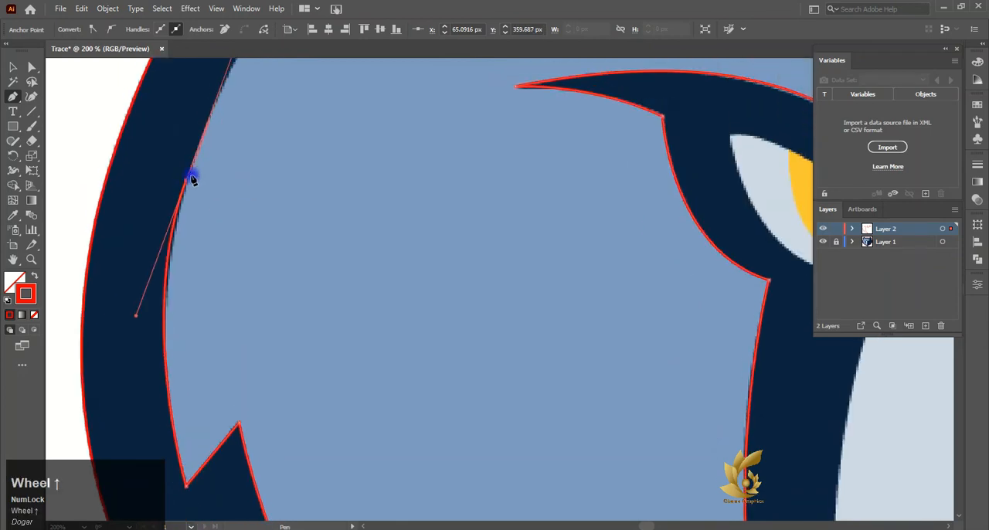
{"action": "scroll", "coordinate": [298, 194], "scroll_direction": "down", "scroll_amount": 2}
{"action": "left_click_drag", "start_coordinate": [347, 146], "coordinate": [370, 136]}
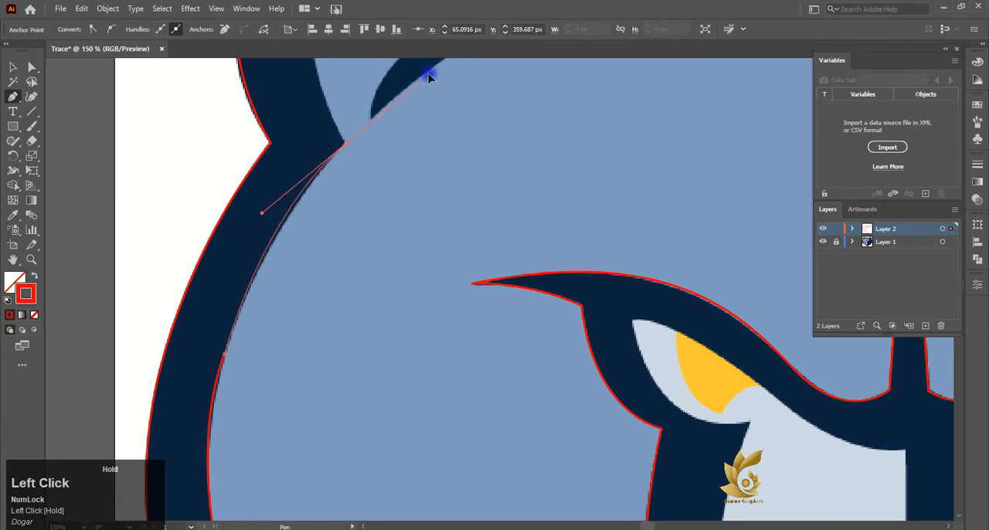
{"action": "left_click_drag", "start_coordinate": [420, 73], "coordinate": [420, 71]}
- Trace the light-blue outline of the left ear from its base over the top to the corner with the forehead
{"action": "scroll", "coordinate": [358, 283], "scroll_direction": "up", "scroll_amount": 3}
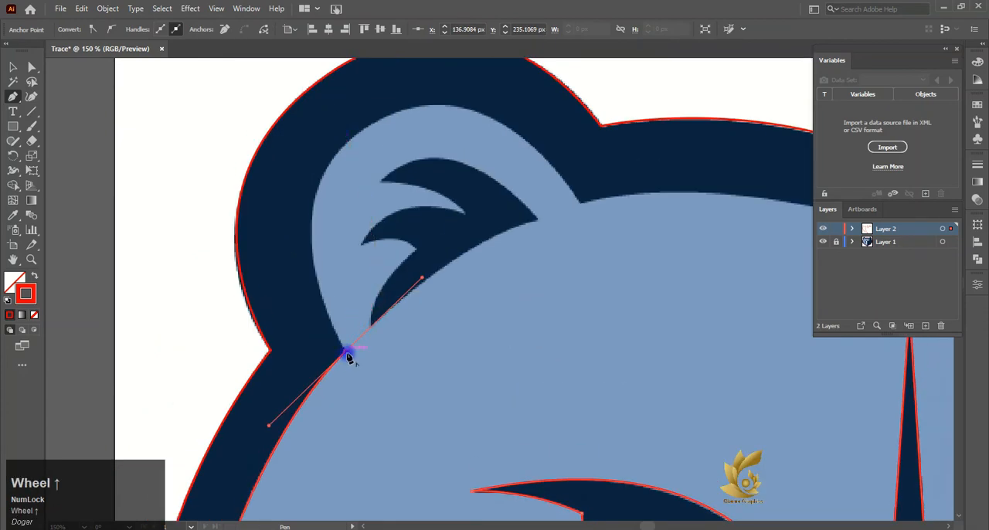
{"action": "left_click_drag", "start_coordinate": [413, 110], "coordinate": [523, 245]}
{"action": "scroll", "coordinate": [433, 147], "scroll_direction": "up", "scroll_amount": 3}
{"action": "left_click", "coordinate": [385, 312]}
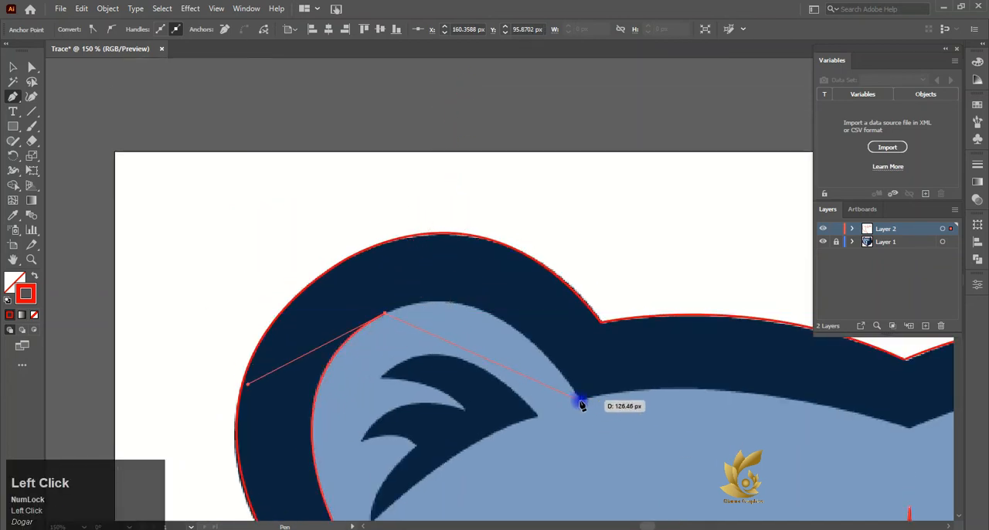
{"action": "left_click_drag", "start_coordinate": [581, 405], "coordinate": [676, 492]}
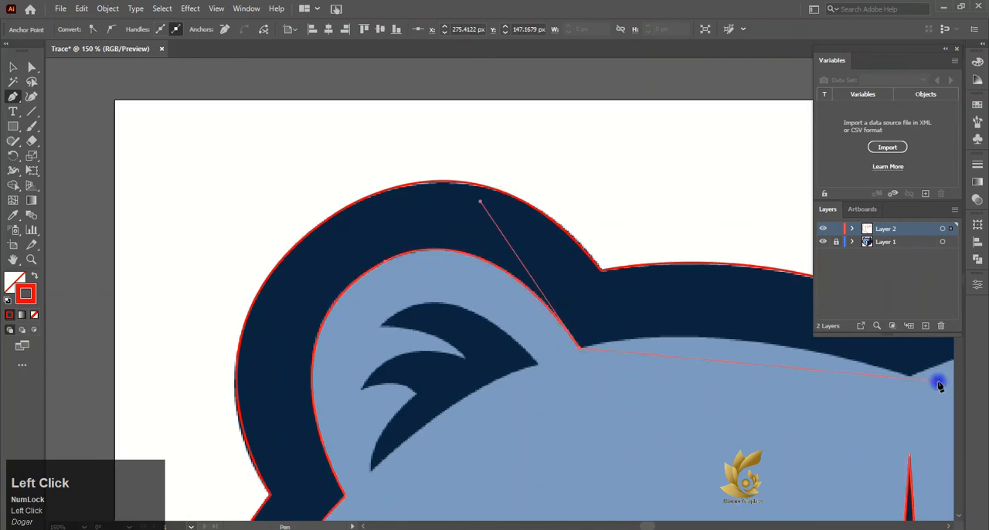
- Trace the forehead's upper edge through the centre dip to the inner corner of the right ear
{"action": "left_click_drag", "start_coordinate": [909, 381], "coordinate": [946, 444]}
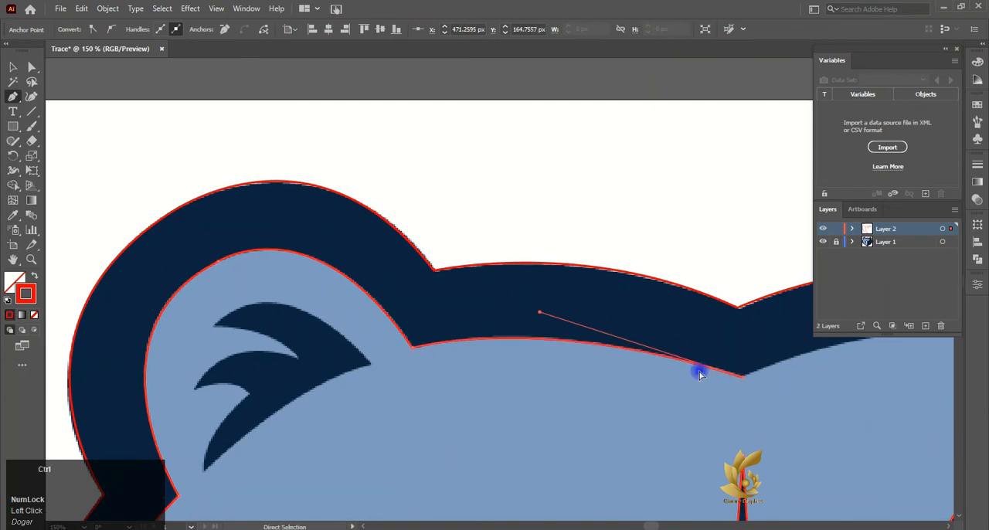
{"action": "scroll", "coordinate": [699, 374], "scroll_direction": "right", "scroll_amount": 5}
{"action": "left_click_drag", "start_coordinate": [701, 355], "coordinate": [765, 357]}
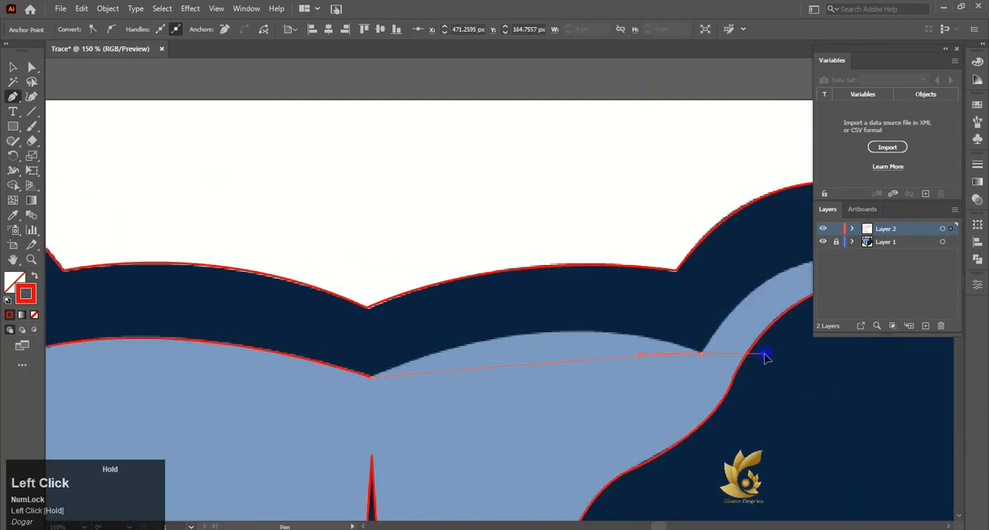
{"action": "left_click_drag", "start_coordinate": [829, 405], "coordinate": [867, 418]}
{"action": "scroll", "coordinate": [678, 349], "scroll_direction": "right", "scroll_amount": 4}
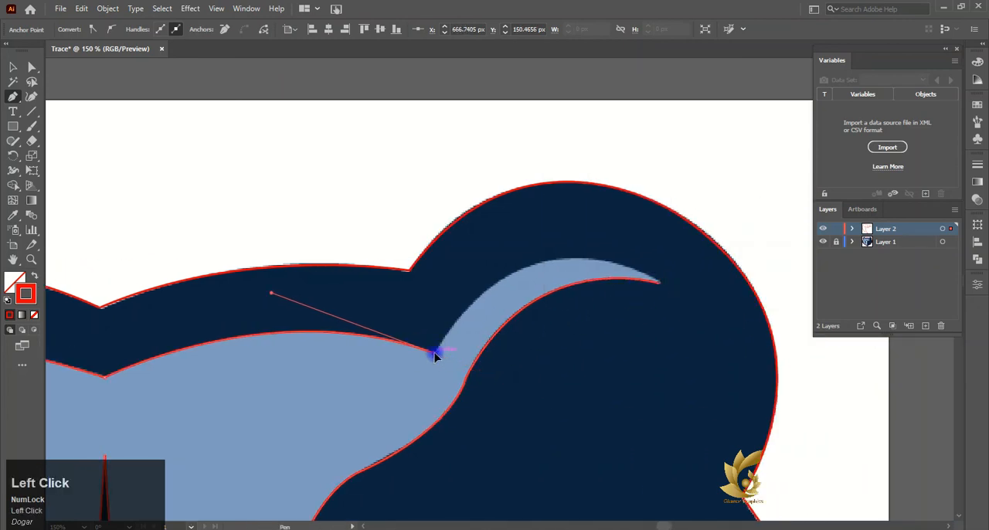
- Trace the light-blue sliver of the right ear to its tip to complete the face outline, and deselect the path
{"action": "left_click_drag", "start_coordinate": [658, 283], "coordinate": [675, 294]}
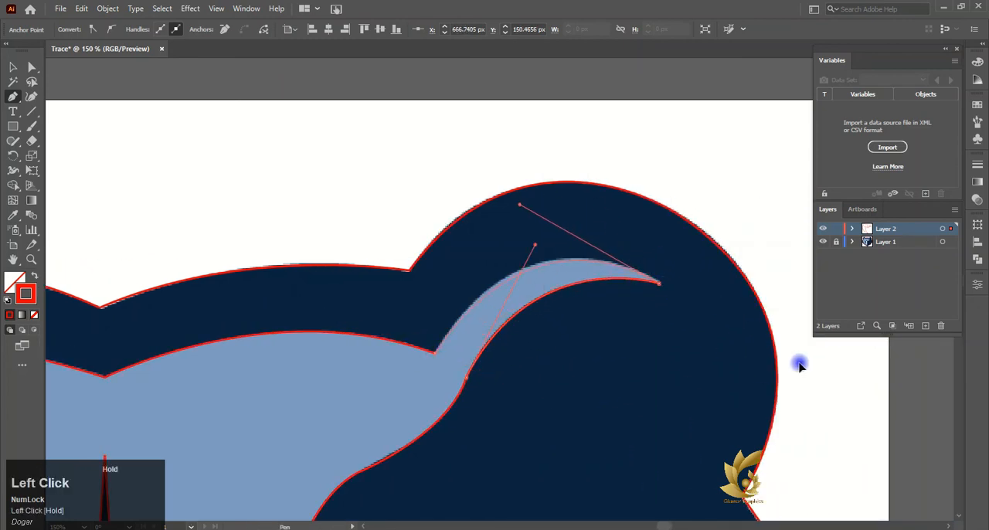
{"action": "left_click_drag", "start_coordinate": [799, 366], "coordinate": [808, 372]}
{"action": "scroll", "coordinate": [347, 296], "scroll_direction": "down", "scroll_amount": 5}
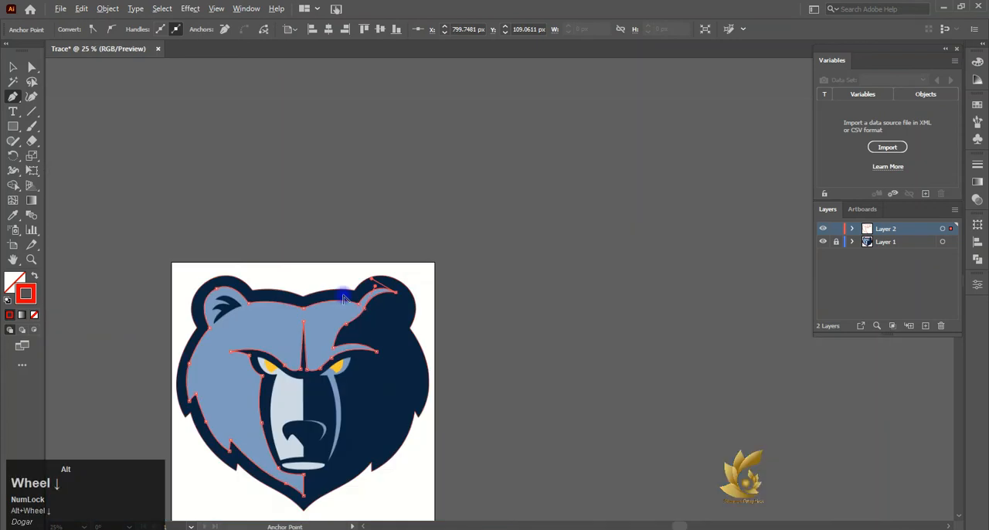
{"action": "left_click", "coordinate": [14, 67]}
{"action": "left_click", "coordinate": [142, 243]}
{"action": "scroll", "coordinate": [191, 422], "scroll_direction": "up", "scroll_amount": 3}
{"action": "scroll", "coordinate": [256, 378], "scroll_direction": "down", "scroll_amount": 3}
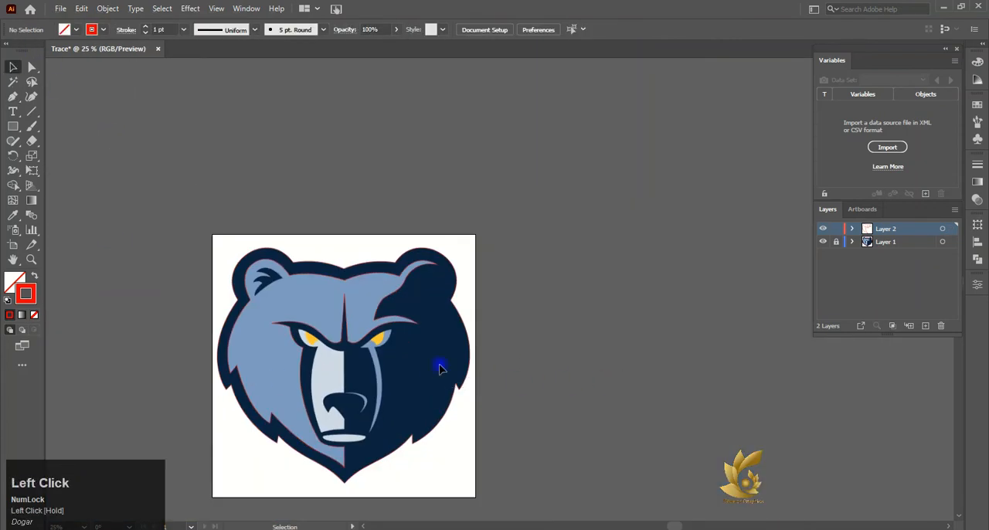
{"action": "scroll", "coordinate": [365, 392], "scroll_direction": "up", "scroll_amount": 3}
{"action": "scroll", "coordinate": [347, 242], "scroll_direction": "down", "scroll_amount": 2}
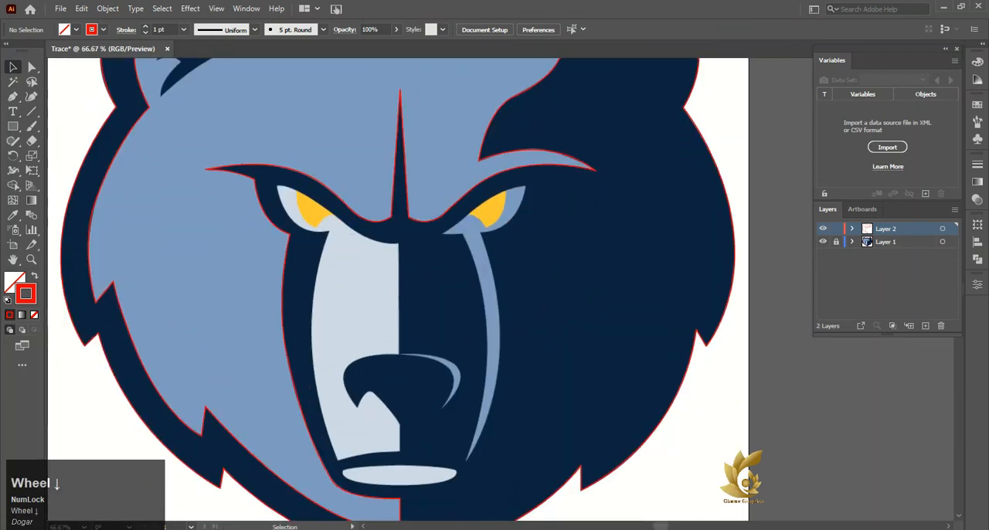
- Fill the outer head outline with the reference image's dark navy and send it behind the image
{"action": "left_click", "coordinate": [220, 291]}
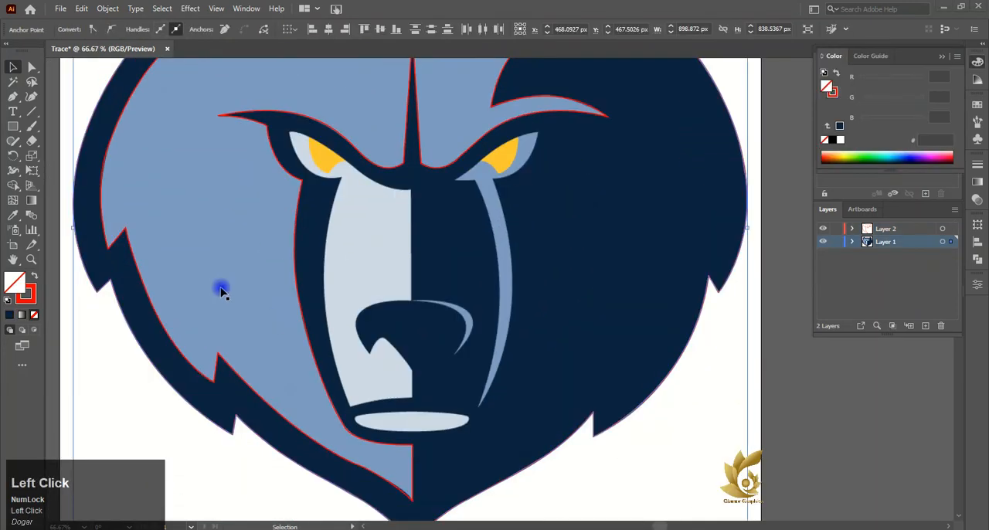
{"action": "left_click", "coordinate": [12, 216]}
{"action": "left_click", "coordinate": [115, 258]}
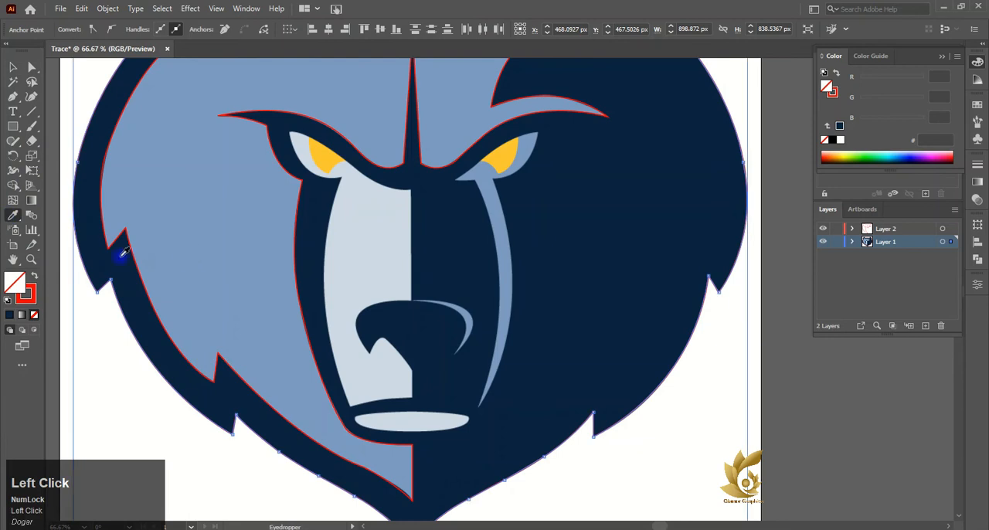
{"action": "right_click", "coordinate": [81, 198]}
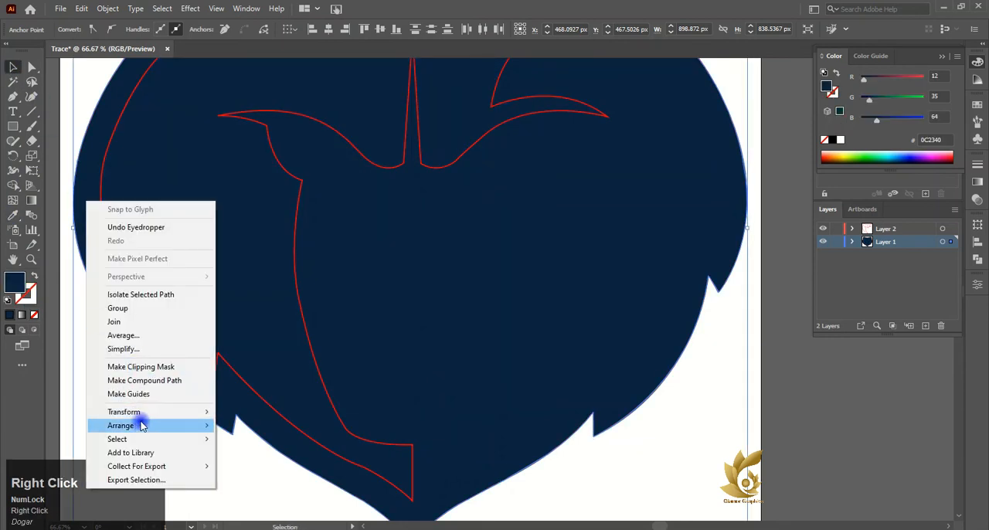
{"action": "mouse_move", "coordinate": [137, 419]}
{"action": "left_click", "coordinate": [267, 445]}
- Move the reference image sideways beyond the right edge of the traced shapes, undoing the first placement
{"action": "left_click_drag", "start_coordinate": [266, 445], "coordinate": [299, 316]}
{"action": "scroll", "coordinate": [353, 272], "scroll_direction": "down", "scroll_amount": 2}
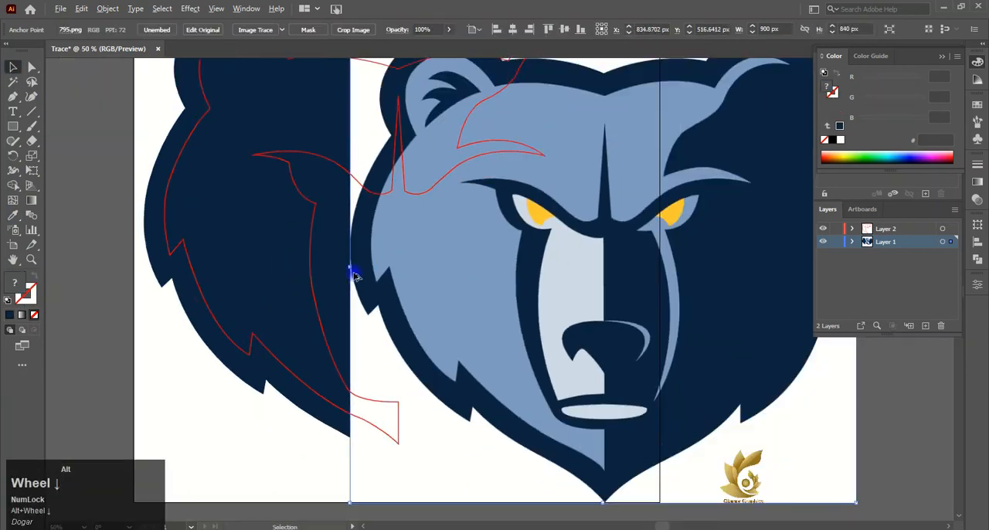
{"action": "mouse_move", "coordinate": [353, 271]}
{"action": "left_mouse_down"}
{"action": "mouse_move", "coordinate": [583, 287]}
{"action": "mouse_move", "coordinate": [623, 258]}
{"action": "left_mouse_up"}
{"action": "key", "text": "ctrl+z"}
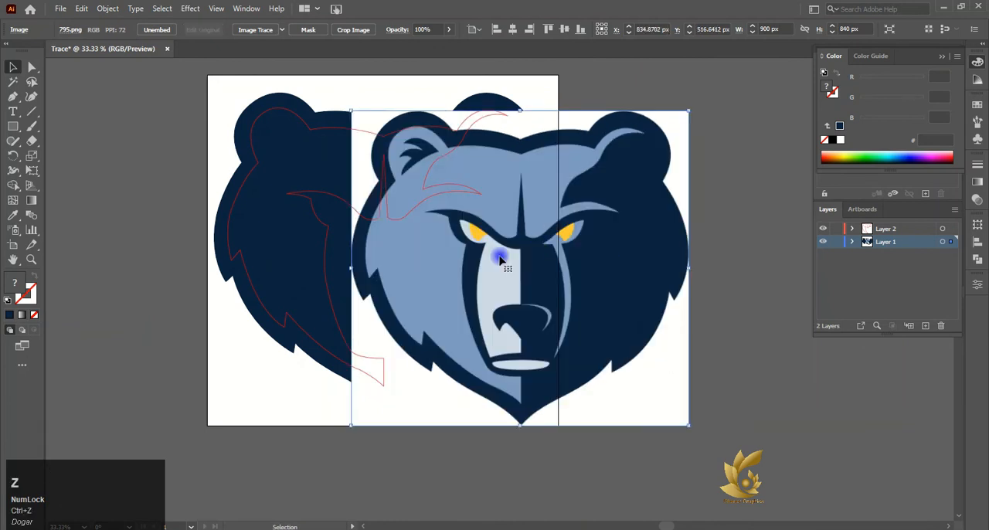
{"action": "left_click_drag", "start_coordinate": [501, 258], "coordinate": [758, 258]}
{"action": "left_click", "coordinate": [405, 221]}
{"action": "left_click_drag", "start_coordinate": [660, 242], "coordinate": [572, 224]}
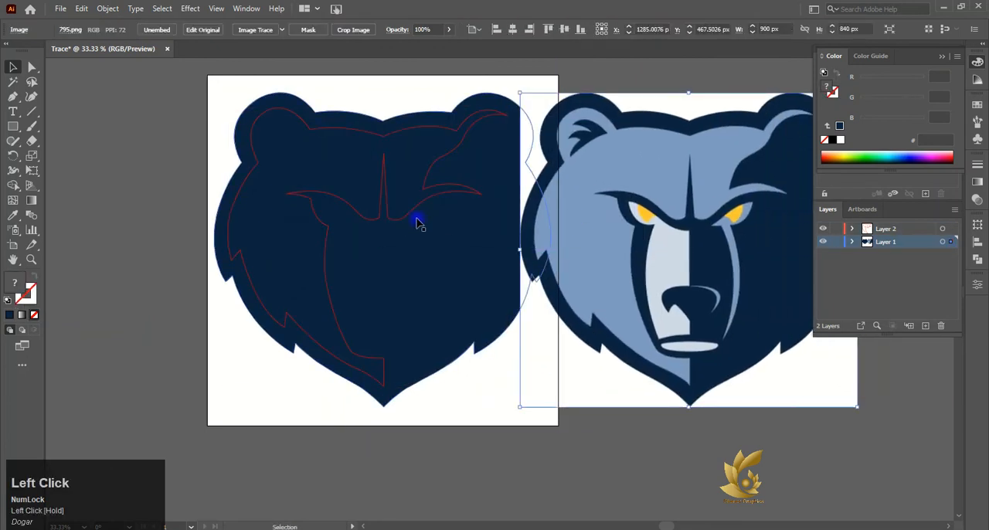
- Fill the traced face shape with the light blue 7D9BC1 sampled from the reference image
{"action": "left_click", "coordinate": [411, 217]}
{"action": "left_click", "coordinate": [14, 215]}
{"action": "left_click", "coordinate": [547, 191]}
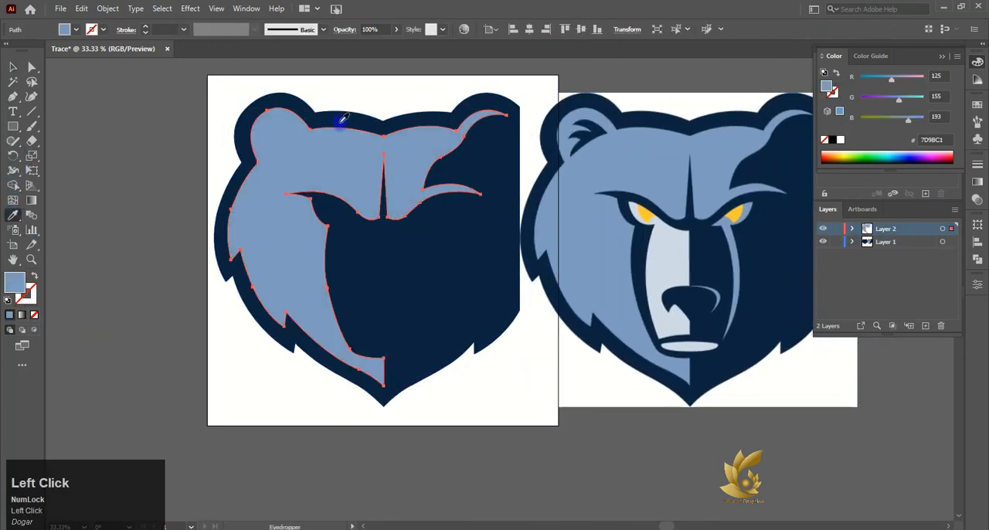
- Move the reference image farther from the artboard and rearrange the stacking order of the image and the navy head shape
{"action": "left_click", "coordinate": [13, 68]}
{"action": "mouse_move", "coordinate": [658, 196]}
{"action": "left_mouse_down"}
{"action": "mouse_move", "coordinate": [349, 188]}
{"action": "mouse_move", "coordinate": [775, 246]}
{"action": "left_mouse_up"}
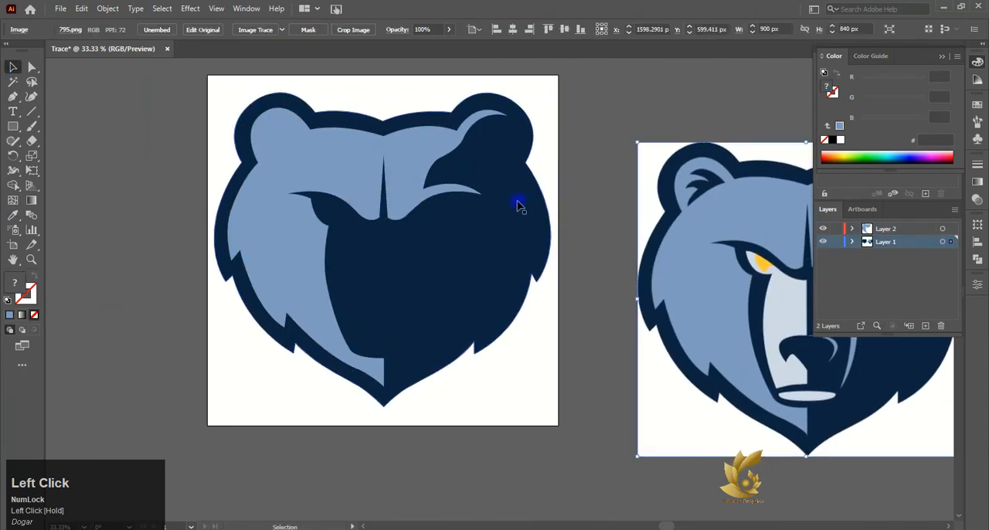
{"action": "right_click", "coordinate": [734, 207]}
{"action": "mouse_move", "coordinate": [786, 312]}
{"action": "left_click", "coordinate": [693, 273]}
{"action": "left_click_drag", "start_coordinate": [693, 273], "coordinate": [600, 232]}
{"action": "right_click", "coordinate": [531, 205]}
{"action": "mouse_move", "coordinate": [587, 306]}
{"action": "left_click", "coordinate": [687, 309]}
- Start outlining the light-grey muzzle shape at its lower centreline corner with a straight segment up to the nose cut-out
{"action": "left_click", "coordinate": [613, 481]}
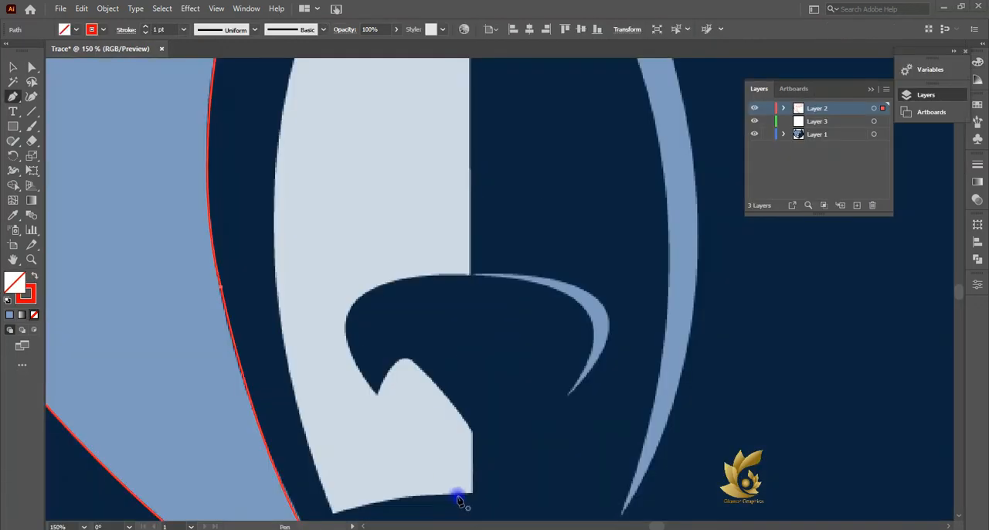
{"action": "left_click", "coordinate": [472, 494]}
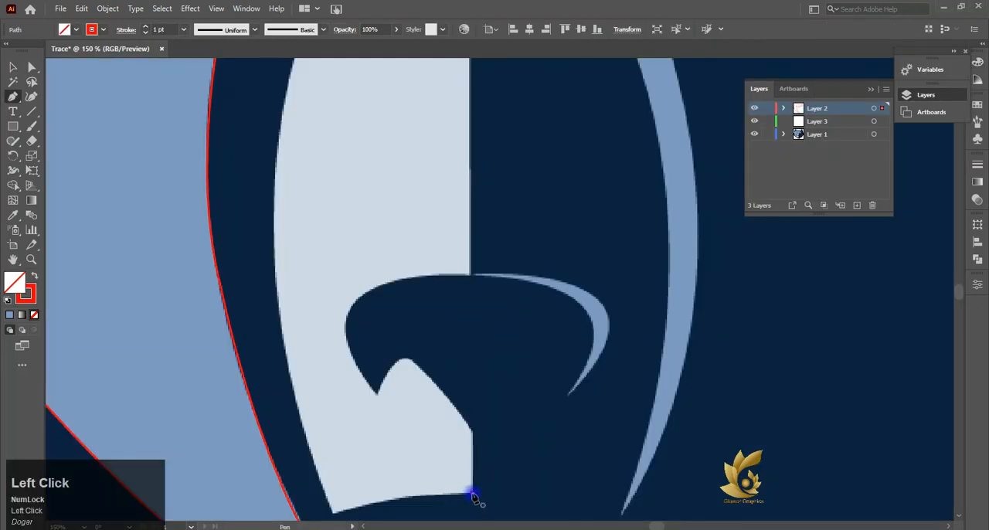
{"action": "left_click", "coordinate": [471, 429]}
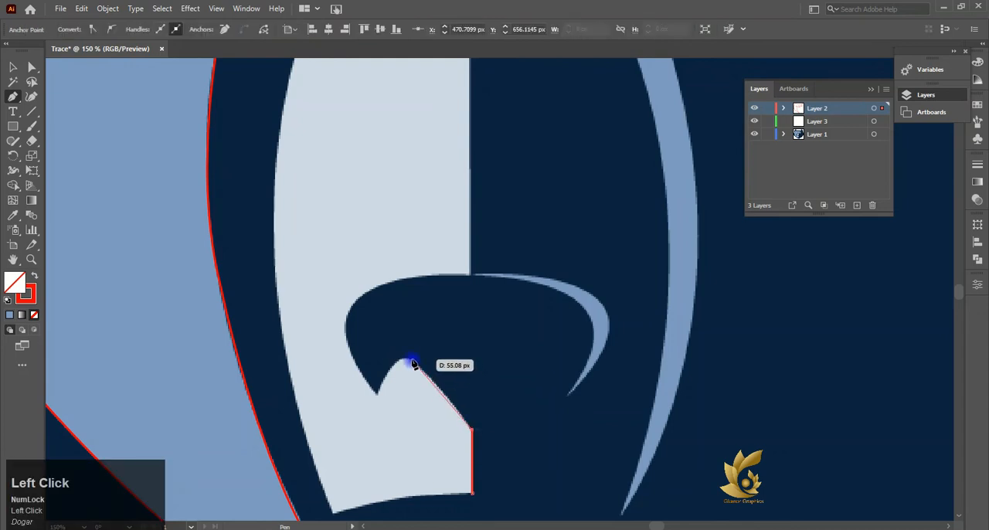
- Trace the slanted edge under the nose, over the rounded arch and down to the nose's lower-left tip
{"action": "scroll", "coordinate": [411, 360], "scroll_direction": "down", "scroll_amount": 2}
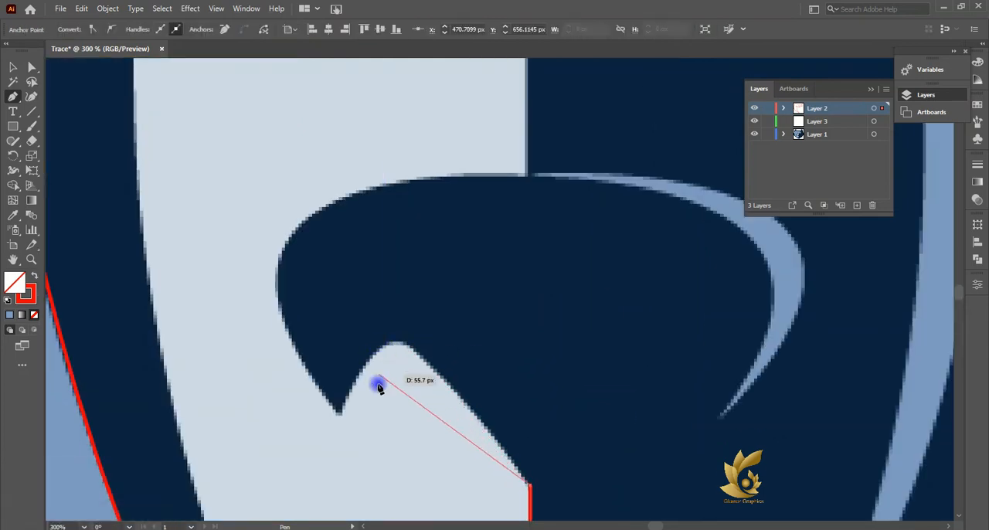
{"action": "left_click", "coordinate": [430, 362]}
{"action": "left_click_drag", "start_coordinate": [432, 375], "coordinate": [405, 355]}
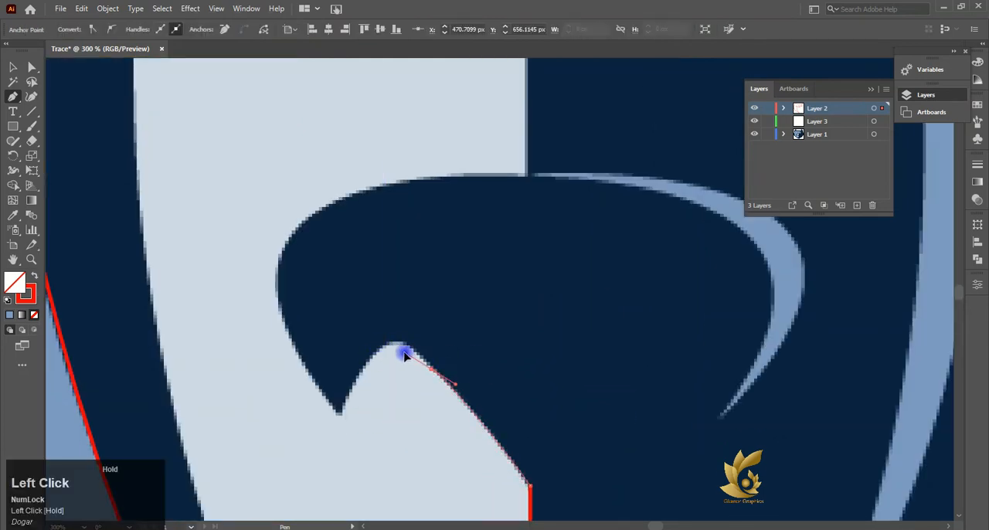
{"action": "left_click_drag", "start_coordinate": [334, 386], "coordinate": [336, 393]}
{"action": "key", "text": "ctrl+z"}
{"action": "left_click", "coordinate": [370, 359]}
{"action": "left_click", "coordinate": [339, 417]}
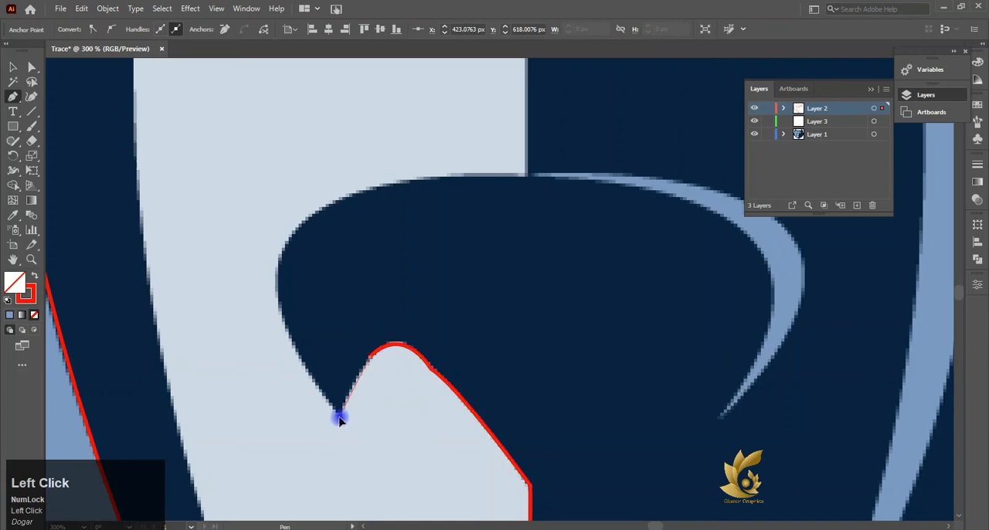
- Continue the muzzle outline around the nose's left side and top to the centreline, then straight up to the muzzle's upper corner
{"action": "left_click_drag", "start_coordinate": [332, 439], "coordinate": [332, 437]}
{"action": "left_click_drag", "start_coordinate": [343, 418], "coordinate": [344, 422]}
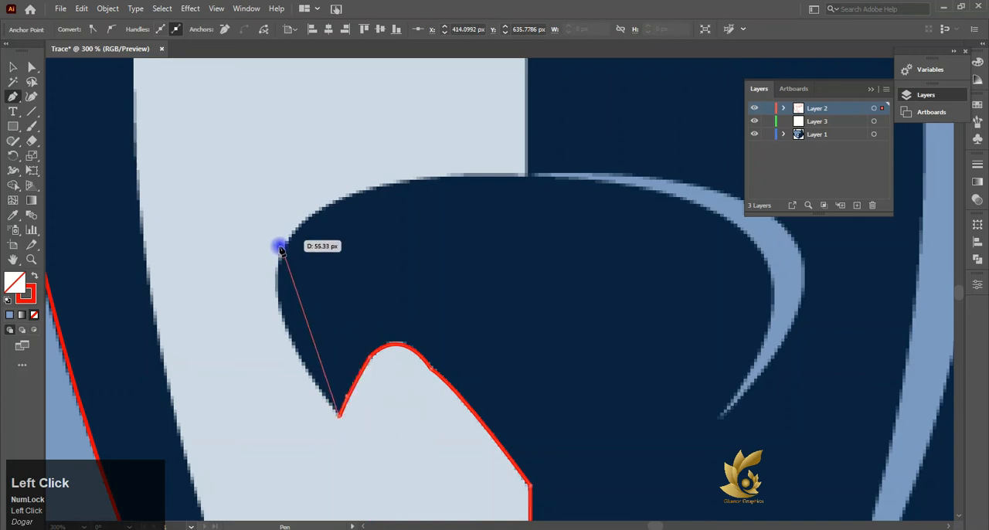
{"action": "left_click_drag", "start_coordinate": [280, 249], "coordinate": [307, 181]}
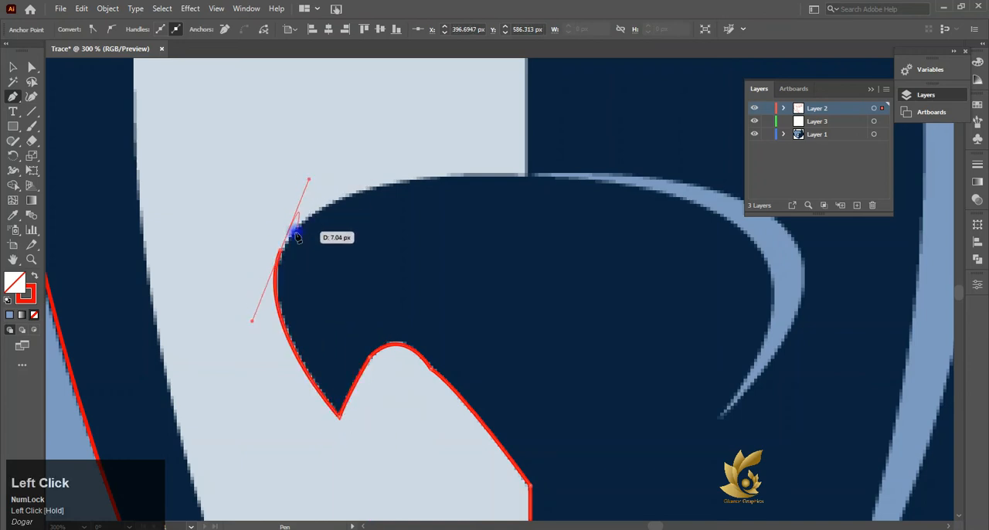
{"action": "left_click", "coordinate": [281, 248]}
{"action": "left_click", "coordinate": [529, 178]}
{"action": "mouse_move", "coordinate": [530, 179]}
{"action": "left_mouse_down"}
{"action": "mouse_move", "coordinate": [641, 173]}
{"action": "mouse_move", "coordinate": [733, 201]}
{"action": "mouse_move", "coordinate": [742, 192]}
{"action": "mouse_move", "coordinate": [529, 180]}
{"action": "left_mouse_up"}
{"action": "left_click", "coordinate": [529, 179]}
{"action": "scroll", "coordinate": [539, 177], "scroll_direction": "up", "scroll_amount": 6}
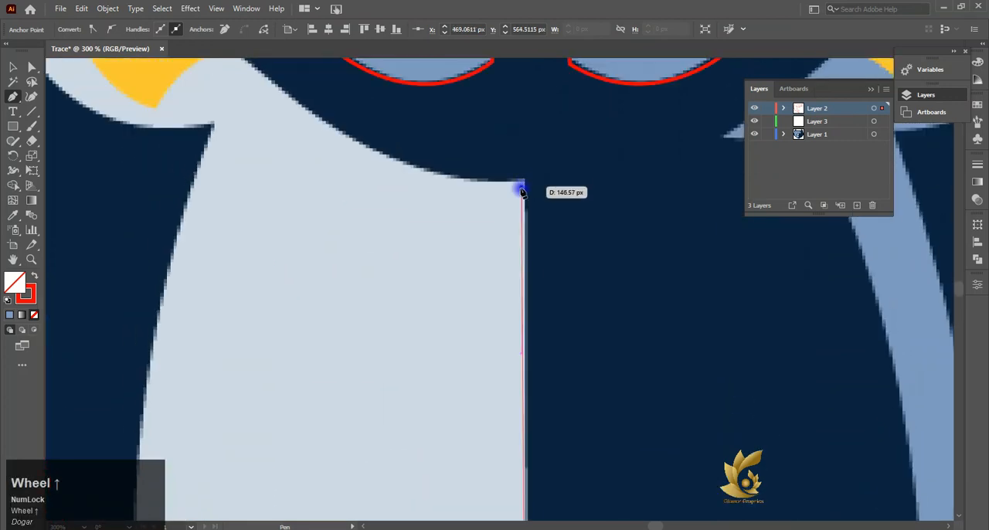
{"action": "left_click", "coordinate": [523, 181]}
- Trace the muzzle's upper edge under the brow to the eye's outer tip and back along the lower eyelid to its inner corner
{"action": "left_click_drag", "start_coordinate": [303, 106], "coordinate": [221, 249]}
{"action": "scroll", "coordinate": [184, 221], "scroll_direction": "left", "scroll_amount": 3}
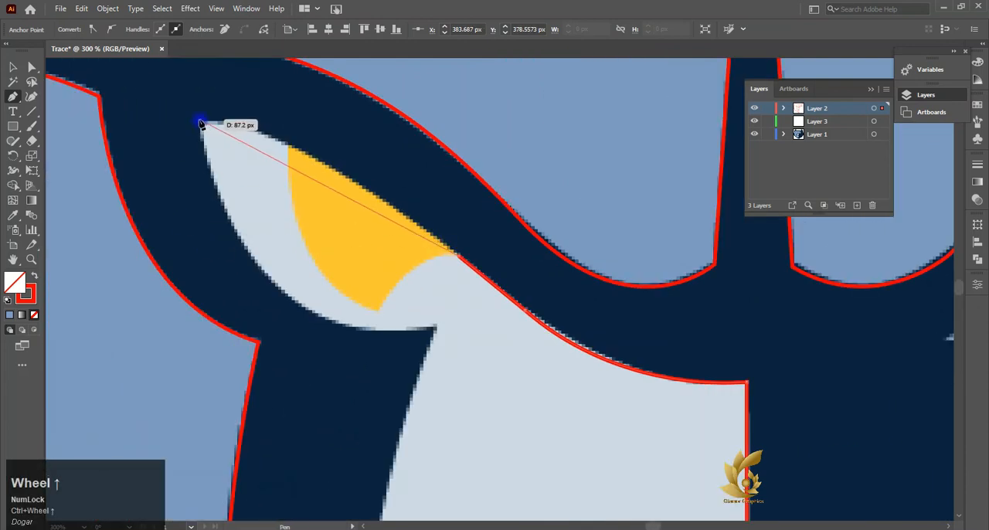
{"action": "left_click_drag", "start_coordinate": [200, 122], "coordinate": [100, 117]}
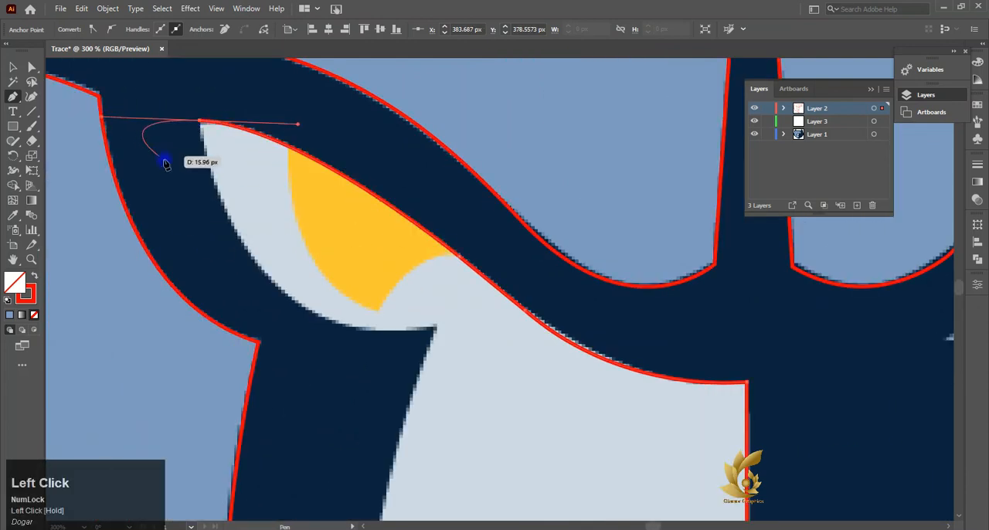
{"action": "left_click_drag", "start_coordinate": [196, 122], "coordinate": [495, 351]}
{"action": "left_click_drag", "start_coordinate": [367, 328], "coordinate": [370, 331]}
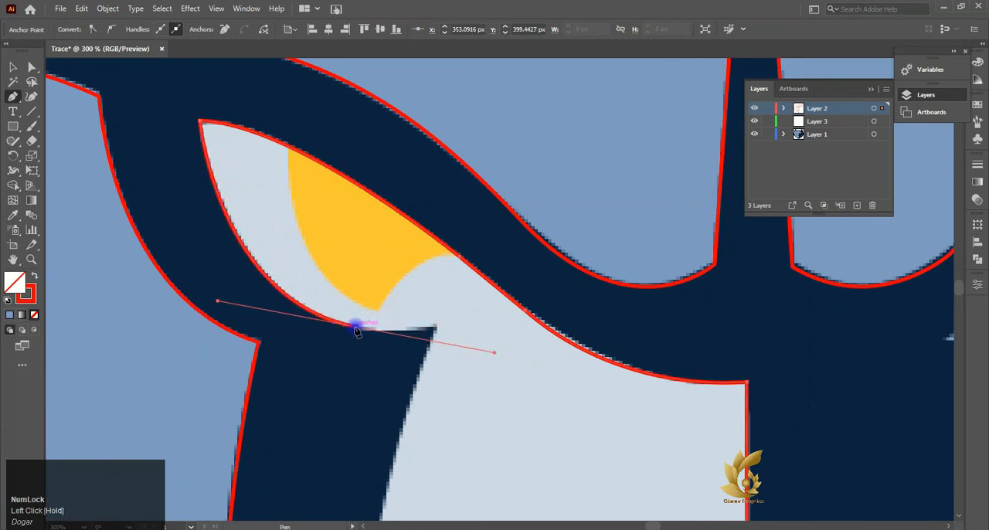
{"action": "left_click_drag", "start_coordinate": [436, 325], "coordinate": [475, 310]}
{"action": "left_click", "coordinate": [435, 327]}
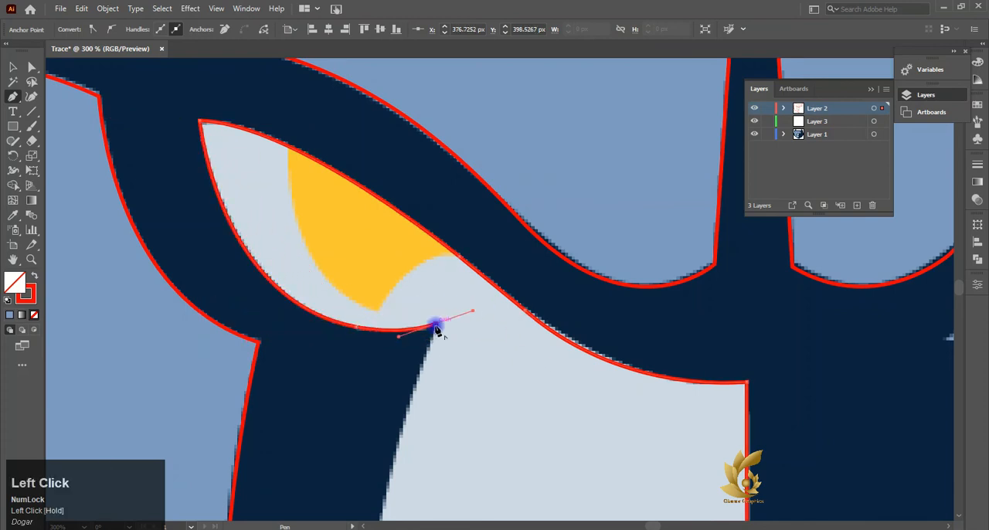
- Trace the muzzle's long outer edge down to its lower-left corner and close the outline along the bottom edge at the centreline
{"action": "scroll", "coordinate": [462, 343], "scroll_direction": "down", "scroll_amount": 5}
{"action": "scroll", "coordinate": [446, 334], "scroll_direction": "down", "scroll_amount": 1, "text": "alt"}
{"action": "scroll", "coordinate": [445, 335], "scroll_direction": "down", "scroll_amount": 1, "text": "alt"}
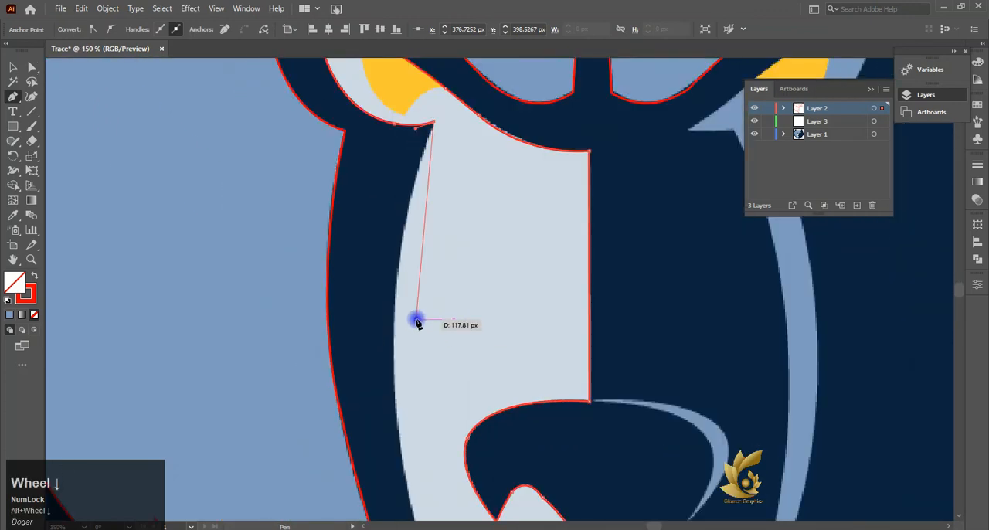
{"action": "left_click_drag", "start_coordinate": [395, 333], "coordinate": [399, 430]}
{"action": "left_click", "coordinate": [394, 332]}
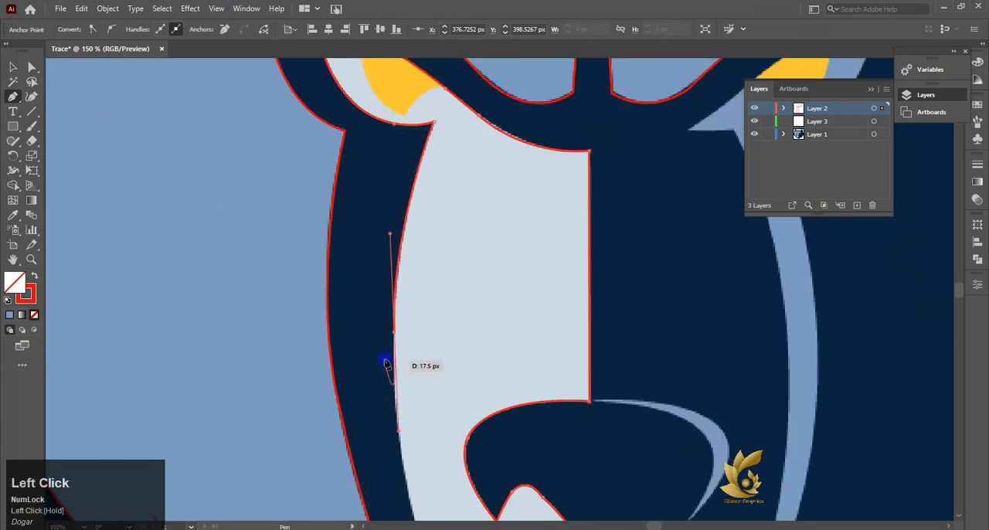
{"action": "scroll", "coordinate": [392, 338], "scroll_direction": "down", "scroll_amount": 6}
{"action": "left_click_drag", "start_coordinate": [452, 388], "coordinate": [512, 481]}
{"action": "left_click", "coordinate": [455, 387]}
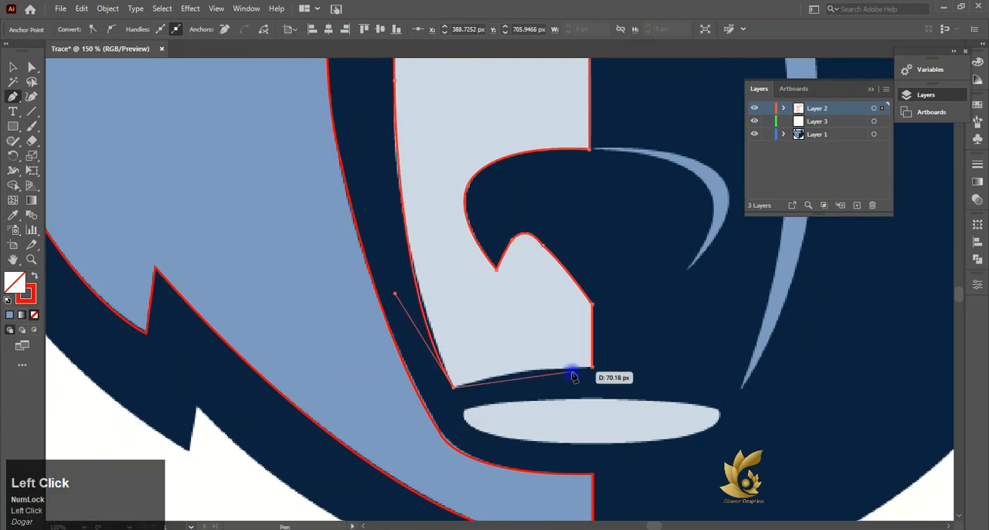
{"action": "left_click_drag", "start_coordinate": [592, 366], "coordinate": [654, 371]}
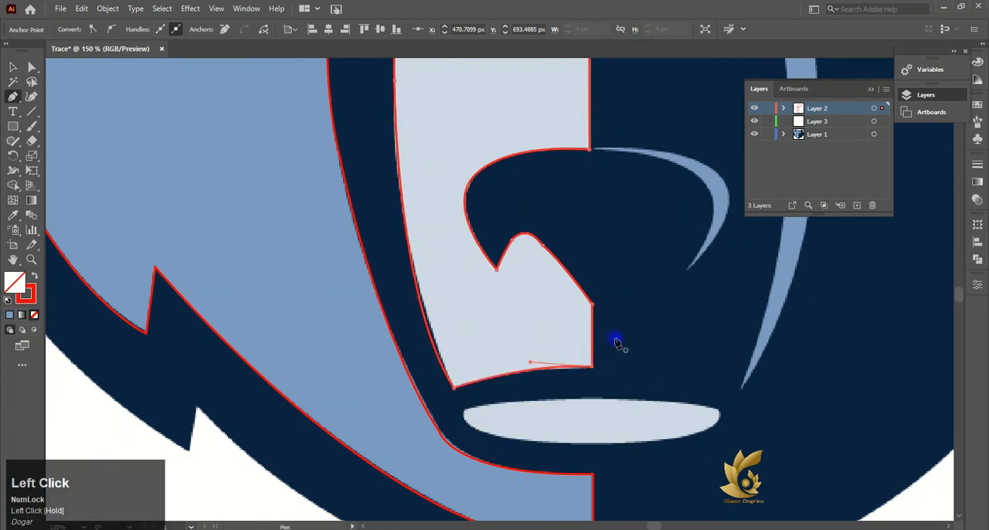
- Try moving the reference image aside from the traced outlines, and undo the move
{"action": "key", "text": "a"}
{"action": "left_click", "coordinate": [440, 432]}
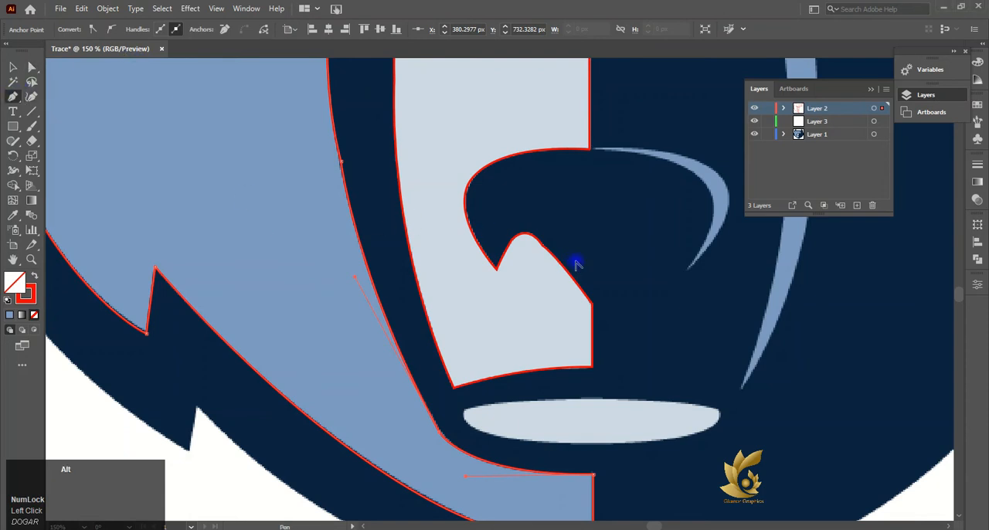
{"action": "scroll", "coordinate": [576, 265], "scroll_direction": "down", "scroll_amount": 2}
{"action": "scroll", "coordinate": [581, 267], "scroll_direction": "down", "scroll_amount": 1}
{"action": "scroll", "coordinate": [600, 240], "scroll_direction": "right", "scroll_amount": 5}
{"action": "scroll", "coordinate": [490, 224], "scroll_direction": "up", "scroll_amount": 5}
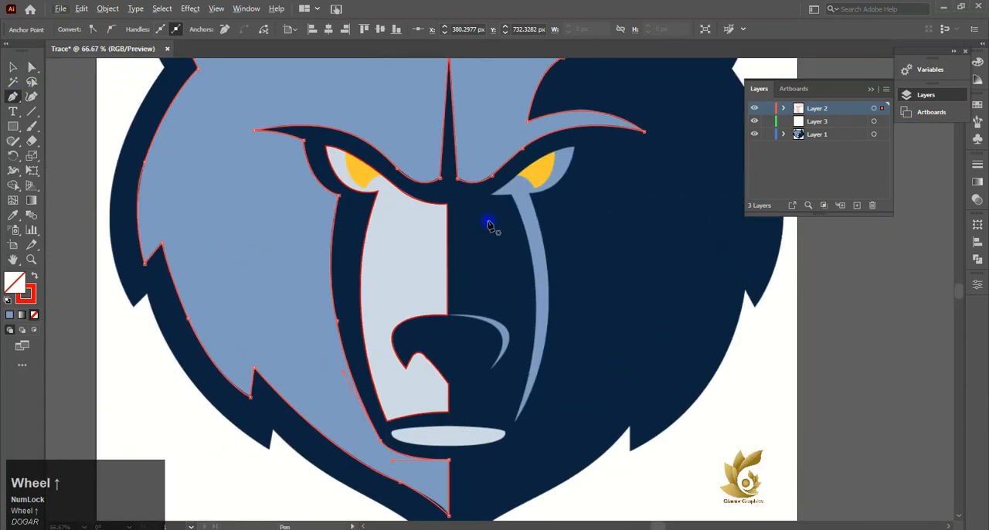
{"action": "scroll", "coordinate": [489, 224], "scroll_direction": "up", "scroll_amount": 2}
{"action": "scroll", "coordinate": [489, 224], "scroll_direction": "down", "scroll_amount": 2}
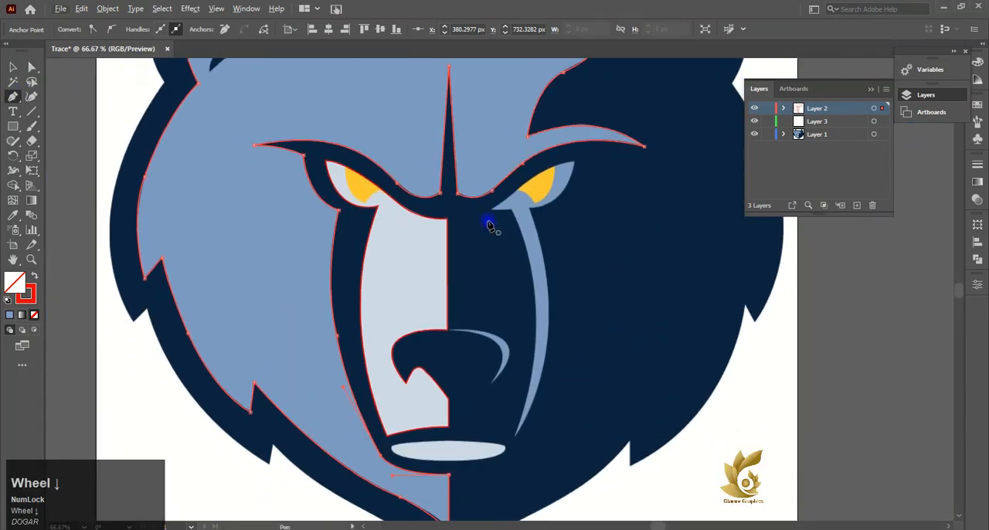
{"action": "left_click", "coordinate": [13, 67]}
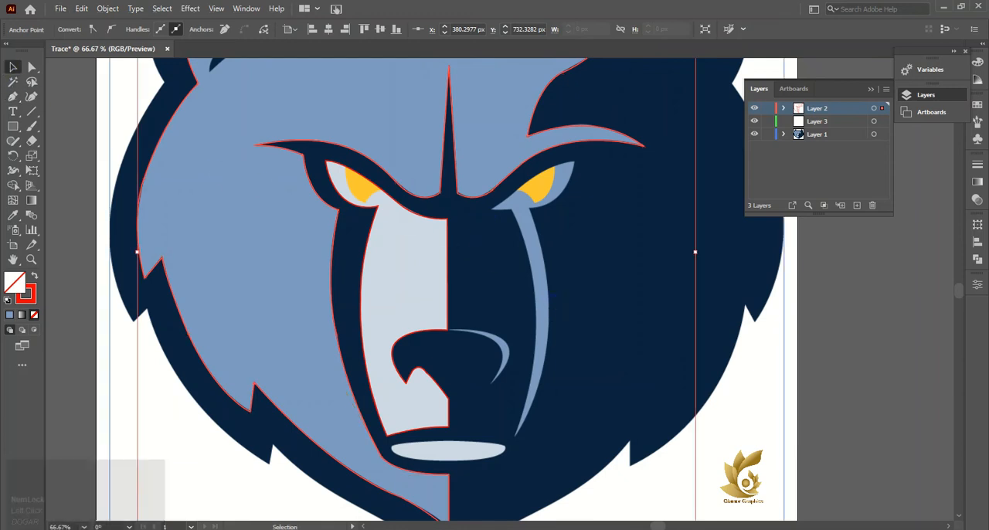
{"action": "scroll", "coordinate": [538, 413], "scroll_direction": "down", "scroll_amount": 3}
{"action": "left_click_drag", "start_coordinate": [605, 374], "coordinate": [886, 374]}
{"action": "key", "text": "ctrl+z"}
- Start outlining the light-grey oval below the muzzle with the Pen tool, tracing its upper edge from the left corner to the right corner
{"action": "scroll", "coordinate": [551, 461], "scroll_direction": "up", "scroll_amount": 5}
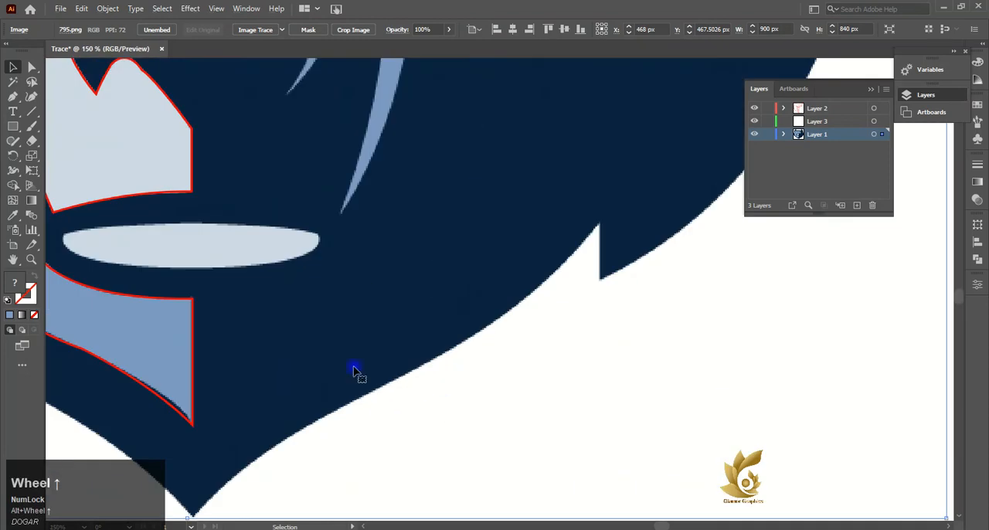
{"action": "scroll", "coordinate": [186, 331], "scroll_direction": "left", "scroll_amount": 2}
{"action": "scroll", "coordinate": [370, 257], "scroll_direction": "up", "scroll_amount": 2}
{"action": "scroll", "coordinate": [371, 259], "scroll_direction": "up", "scroll_amount": 1}
{"action": "key", "text": "p"}
{"action": "left_click", "coordinate": [634, 526]}
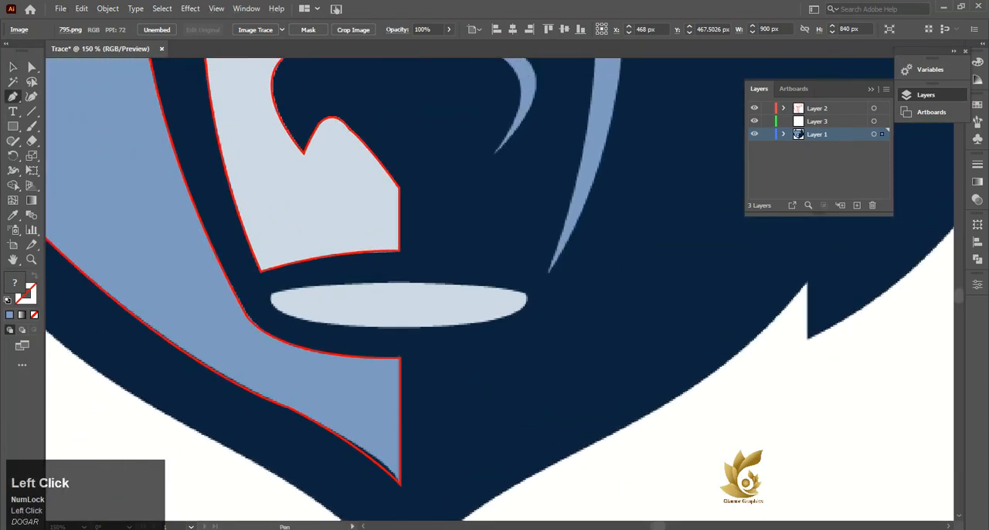
{"action": "key", "text": "ctrl+plus"}
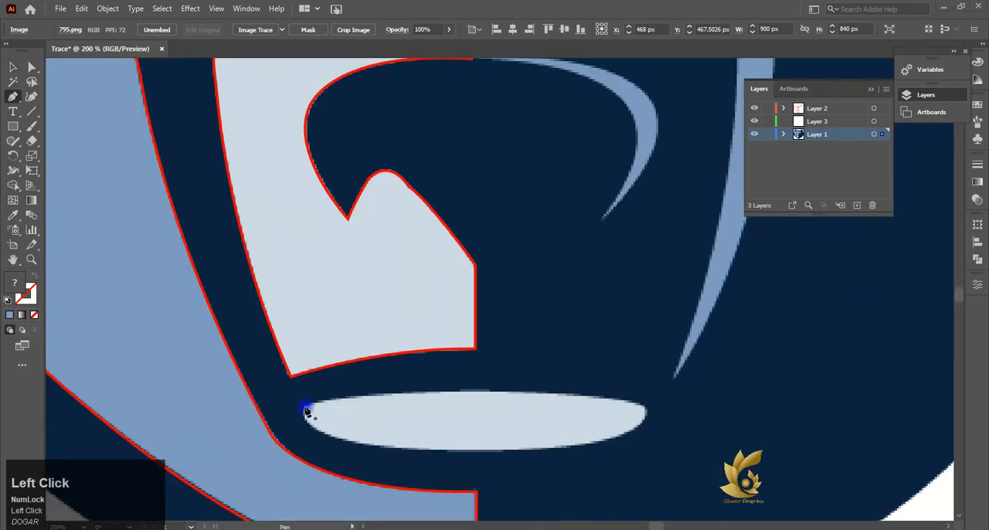
{"action": "left_click", "coordinate": [306, 406]}
{"action": "left_click_drag", "start_coordinate": [534, 394], "coordinate": [734, 395]}
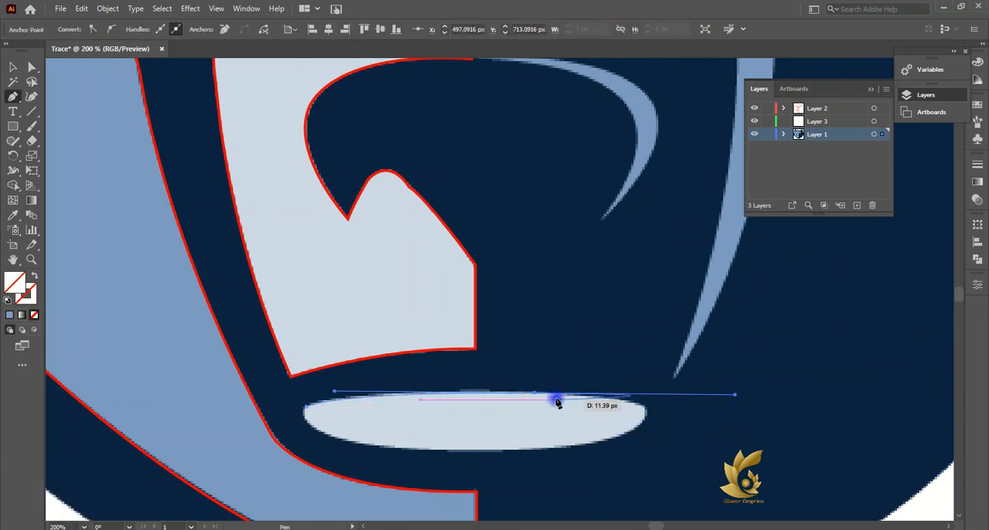
{"action": "left_click_drag", "start_coordinate": [640, 419], "coordinate": [607, 457]}
{"action": "key", "text": "ctrl+z"}
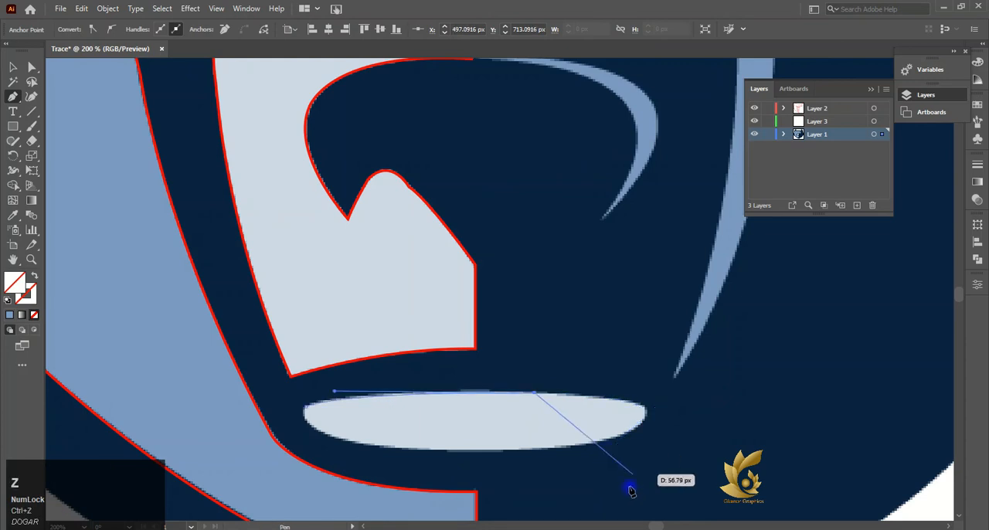
{"action": "left_click_drag", "start_coordinate": [644, 409], "coordinate": [650, 424]}
{"action": "left_click", "coordinate": [645, 410]}
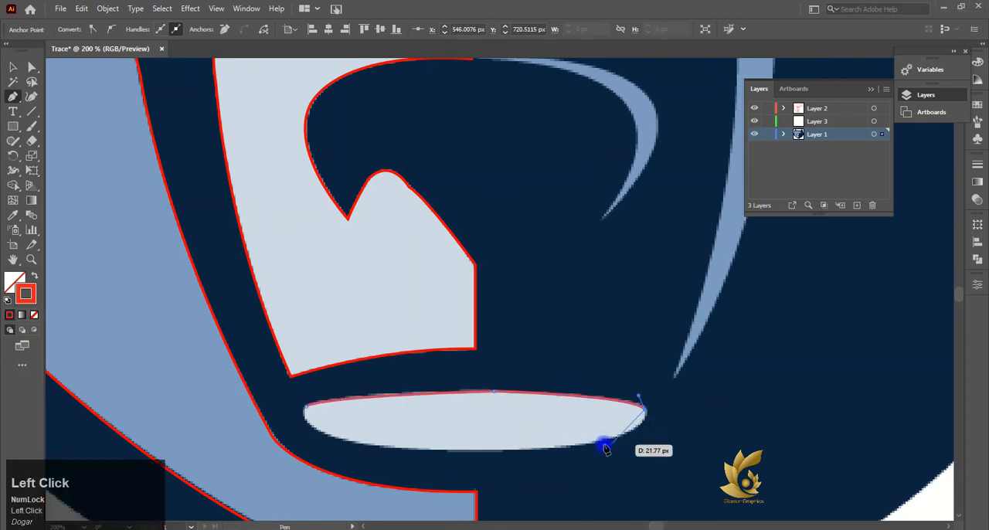
- Trace the oval's right end and lower edge with curved segments and close the path at its left corner
{"action": "left_click_drag", "start_coordinate": [589, 443], "coordinate": [527, 456]}
{"action": "left_click", "coordinate": [587, 444]}
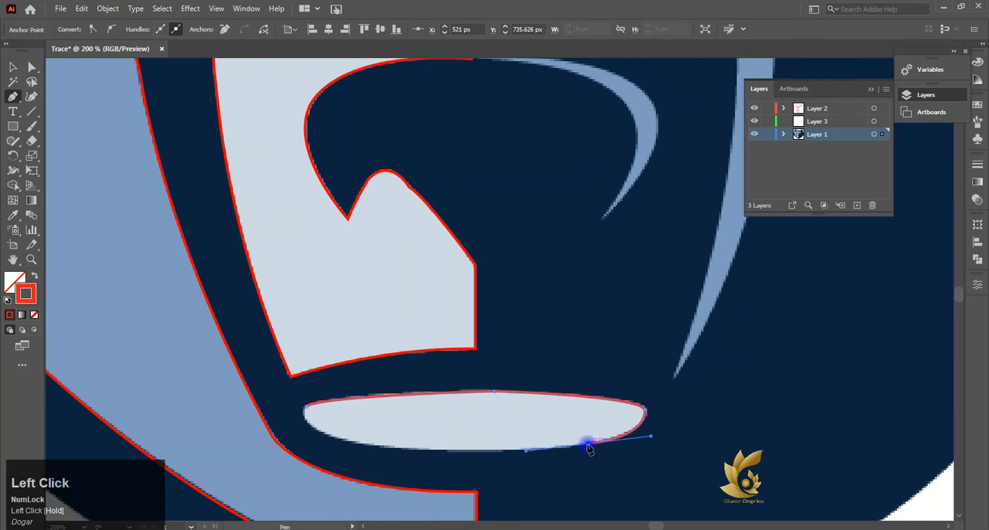
{"action": "left_click_drag", "start_coordinate": [387, 447], "coordinate": [286, 439]}
{"action": "left_click_drag", "start_coordinate": [387, 450], "coordinate": [388, 453]}
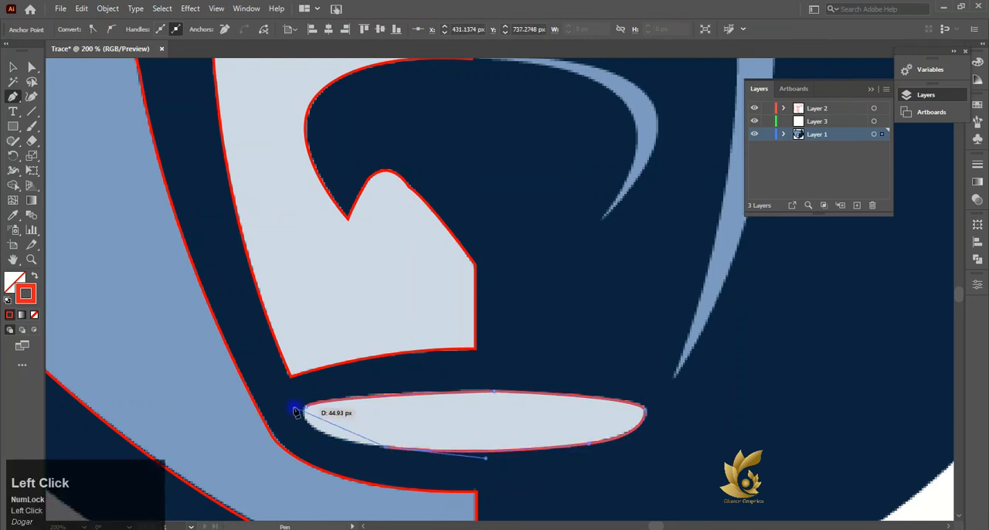
{"action": "left_click_drag", "start_coordinate": [307, 412], "coordinate": [326, 406]}
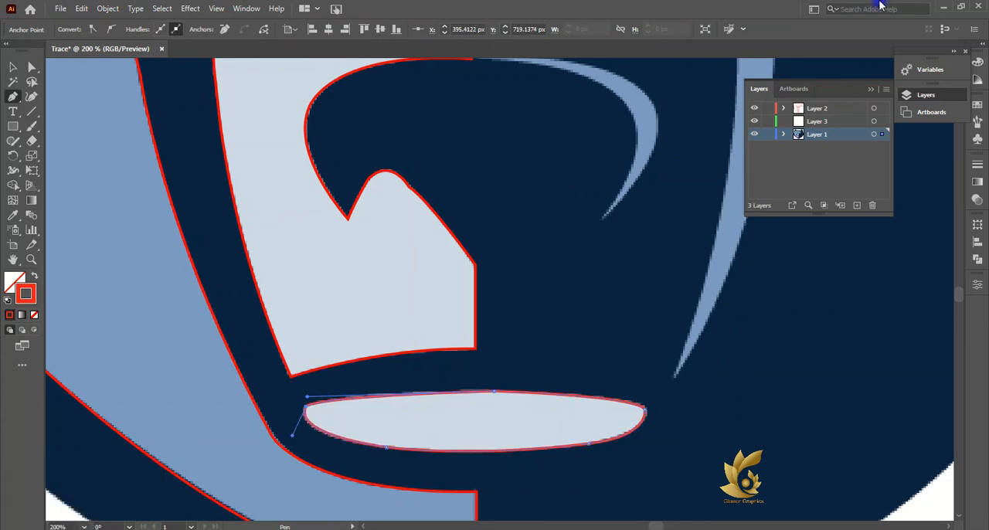
- Adjust the direction handle at the oval's left corner to fit the curve to the reference image
{"action": "scroll", "coordinate": [533, 251], "scroll_direction": "down", "scroll_amount": 3, "text": "alt"}
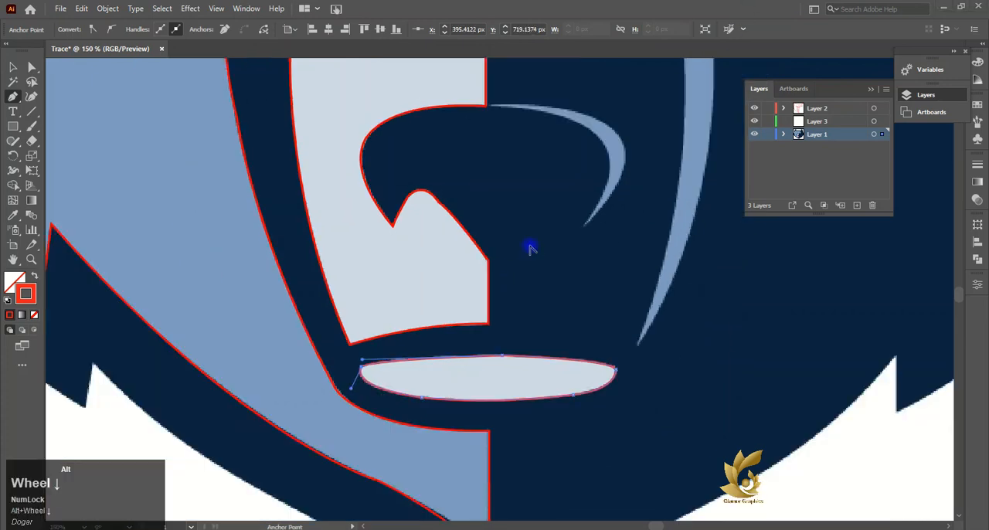
{"action": "left_click", "coordinate": [12, 69]}
{"action": "left_click", "coordinate": [31, 68]}
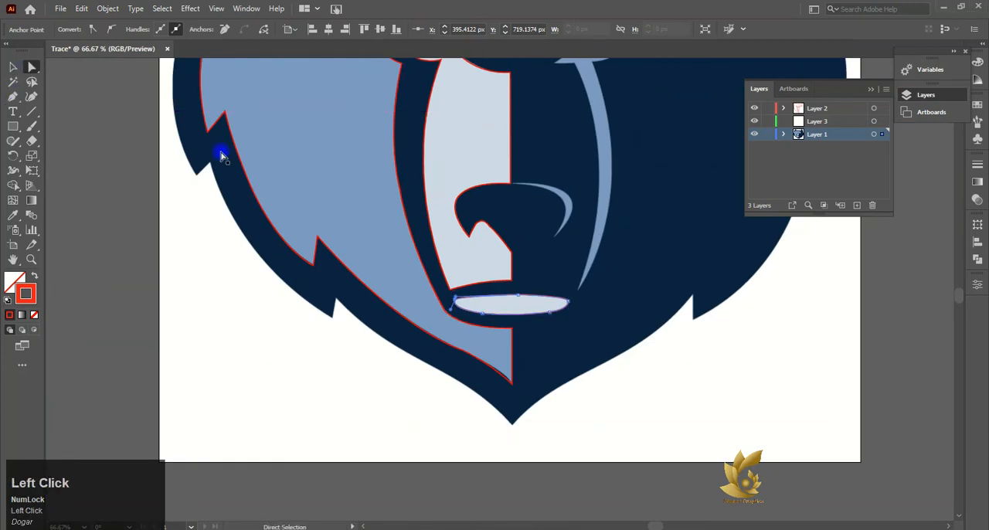
{"action": "scroll", "coordinate": [463, 296], "scroll_direction": "up", "scroll_amount": 5, "text": "alt"}
{"action": "left_click_drag", "start_coordinate": [418, 329], "coordinate": [408, 350]}
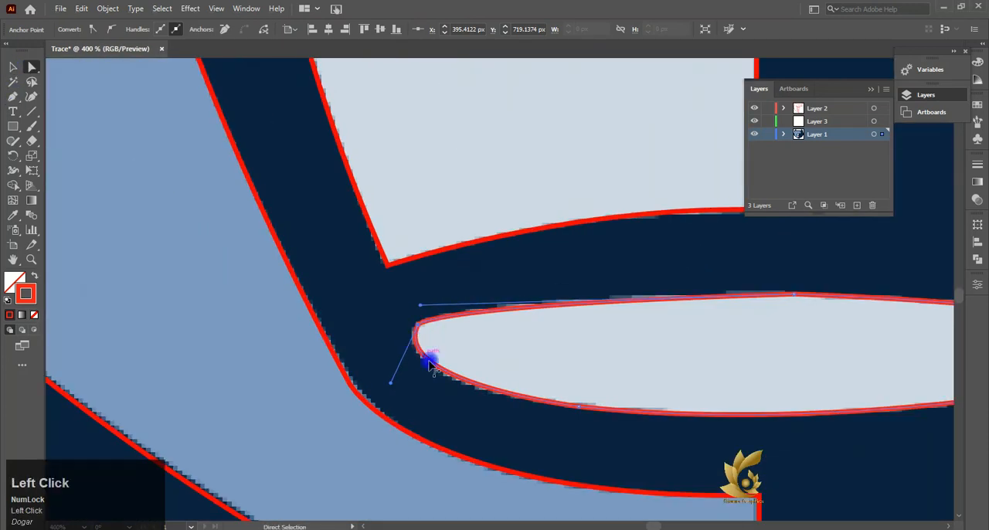
{"action": "left_click", "coordinate": [388, 382]}
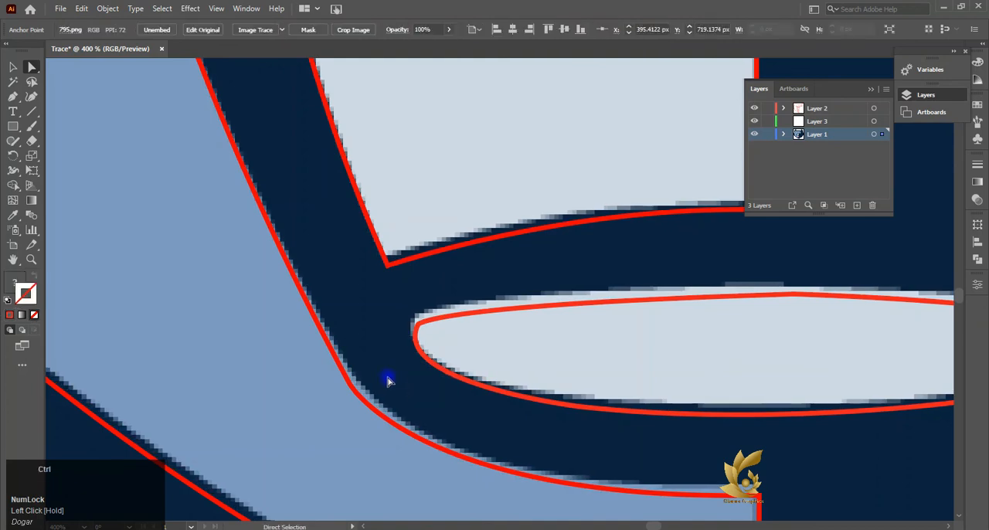
{"action": "left_click", "coordinate": [419, 331]}
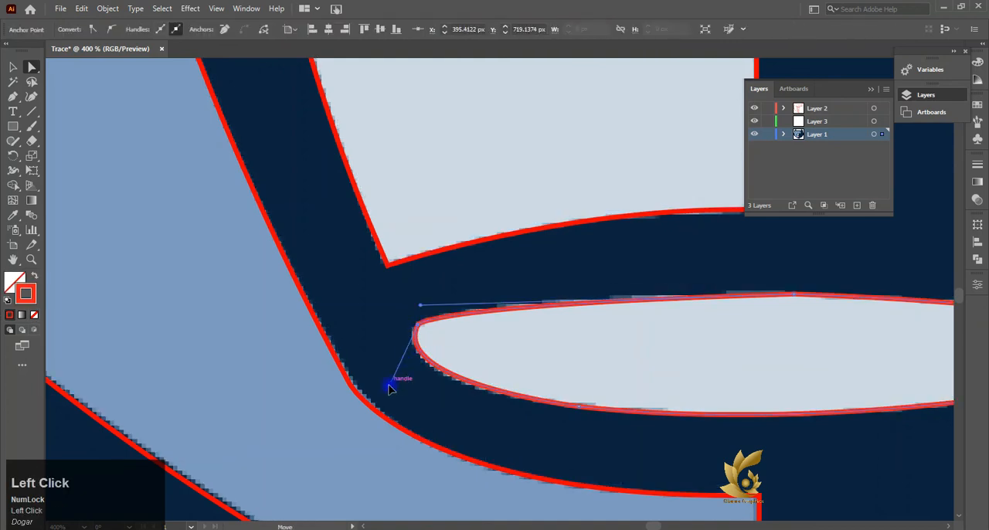
{"action": "mouse_move", "coordinate": [390, 389]}
{"action": "left_mouse_down"}
{"action": "mouse_move", "coordinate": [379, 370]}
{"action": "mouse_move", "coordinate": [422, 394]}
{"action": "mouse_move", "coordinate": [356, 344]}
{"action": "mouse_move", "coordinate": [387, 381]}
{"action": "left_mouse_up"}
- Round the oval's top middle point with a corner radius of about 58 px and smooth its right corner
{"action": "left_click", "coordinate": [799, 308]}
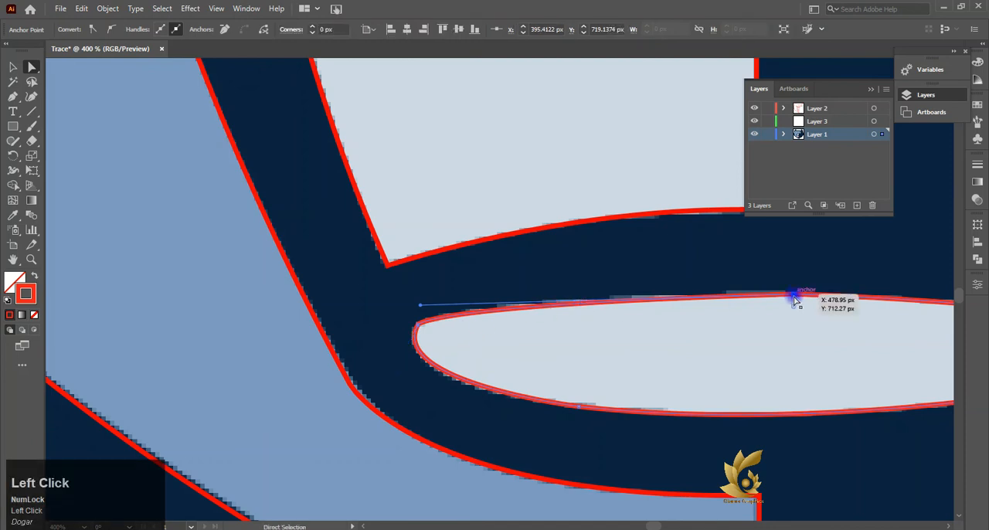
{"action": "left_click", "coordinate": [583, 408]}
{"action": "scroll", "coordinate": [494, 322], "scroll_direction": "right", "scroll_amount": 5}
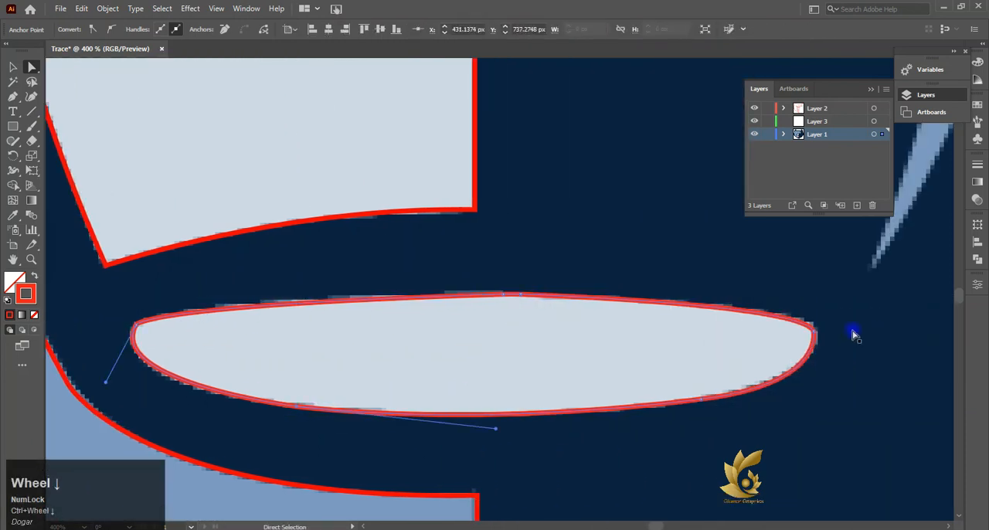
{"action": "left_click", "coordinate": [813, 334]}
{"action": "left_click_drag", "start_coordinate": [796, 338], "coordinate": [810, 350]}
- Fill the oval with the light grey sampled from the reference image and give it a red FF1D1B stroke
{"action": "left_click", "coordinate": [13, 214]}
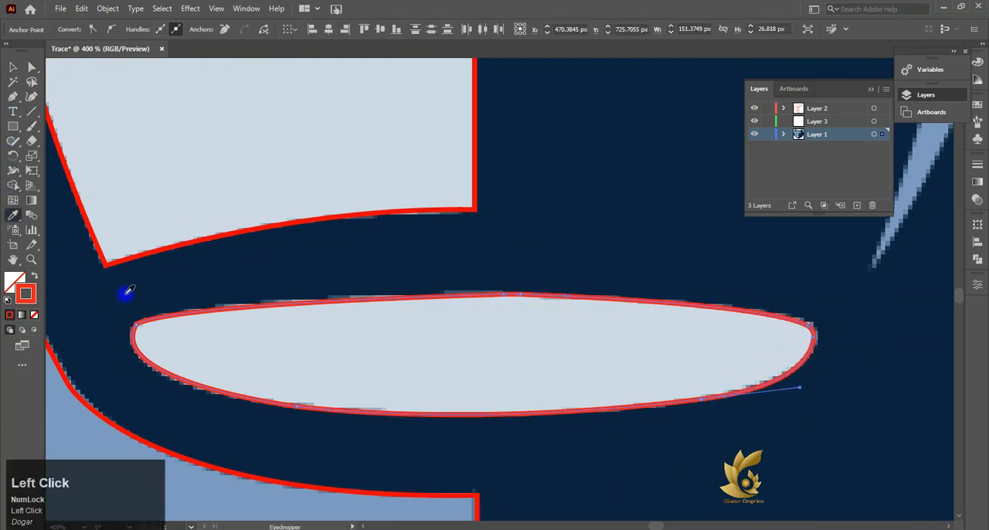
{"action": "left_click", "coordinate": [189, 339]}
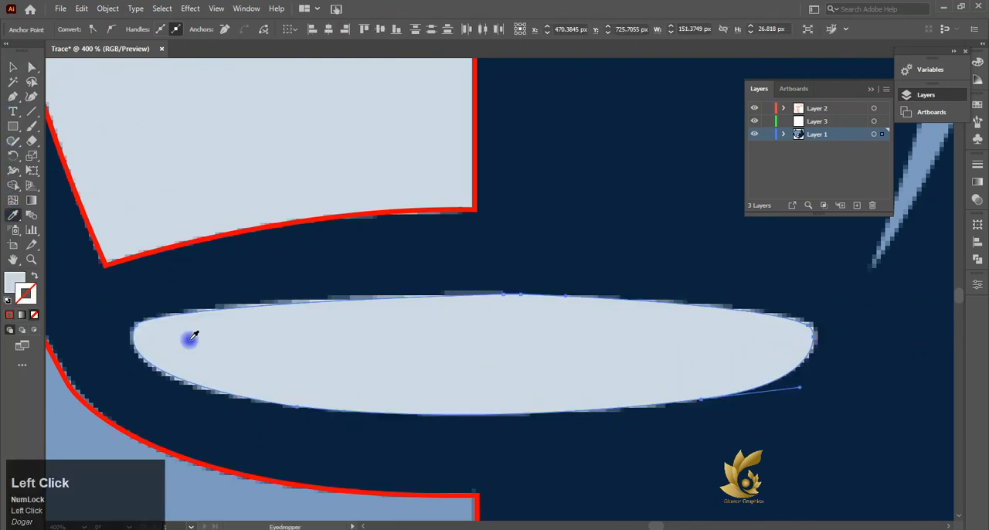
{"action": "left_click", "coordinate": [9, 316]}
{"action": "left_click", "coordinate": [12, 68]}
{"action": "scroll", "coordinate": [128, 376], "scroll_direction": "down", "scroll_amount": 5}
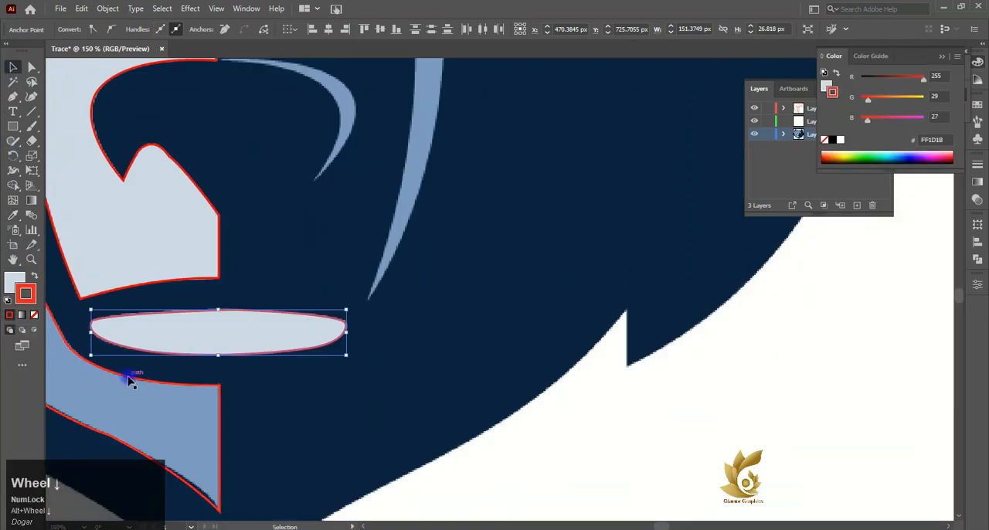
{"action": "scroll", "coordinate": [104, 337], "scroll_direction": "up", "scroll_amount": 8}
{"action": "scroll", "coordinate": [242, 263], "scroll_direction": "down", "scroll_amount": 3}
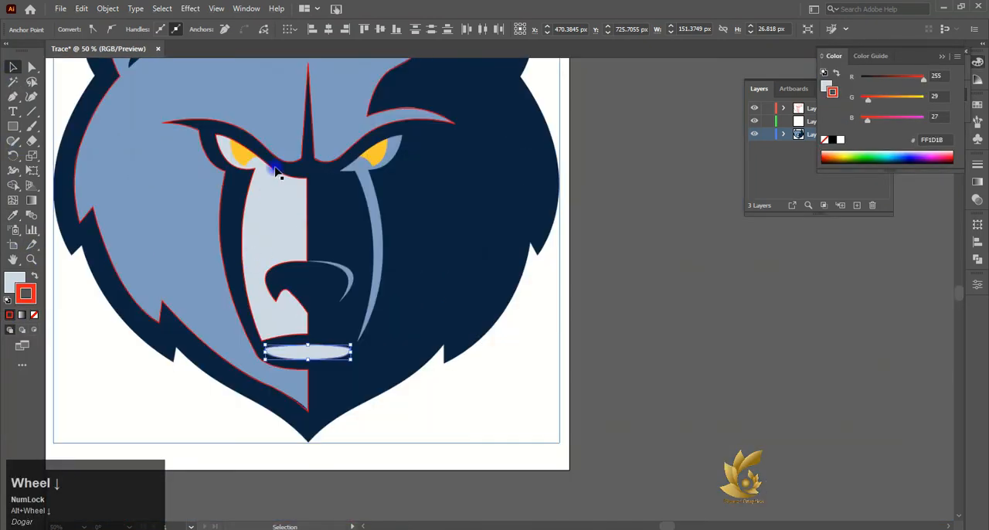
- Trace the inner edge of the nose highlight from the muzzle's centre line down to its lower tip with curved segments
{"action": "left_click", "coordinate": [308, 179]}
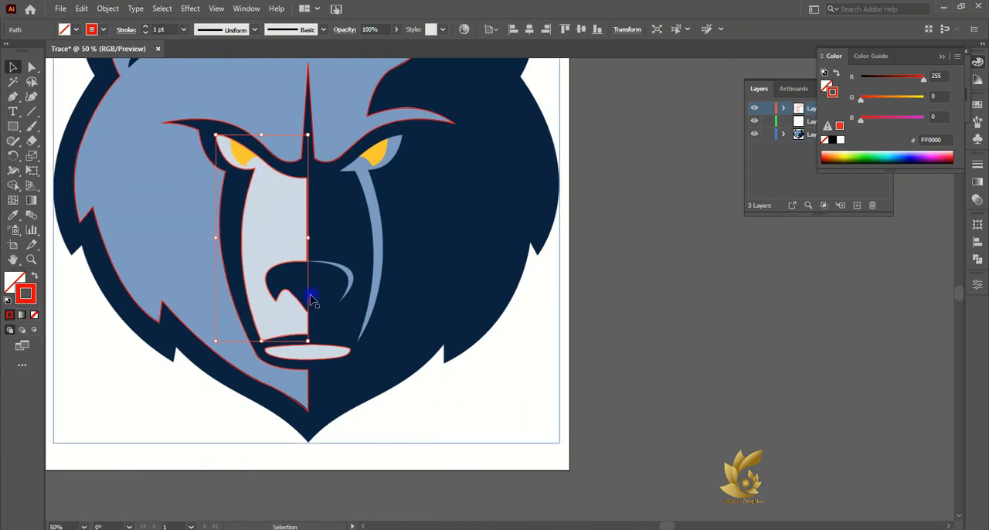
{"action": "scroll", "coordinate": [334, 266], "scroll_direction": "up", "scroll_amount": 3}
{"action": "left_click", "coordinate": [13, 97]}
{"action": "left_click", "coordinate": [221, 211]}
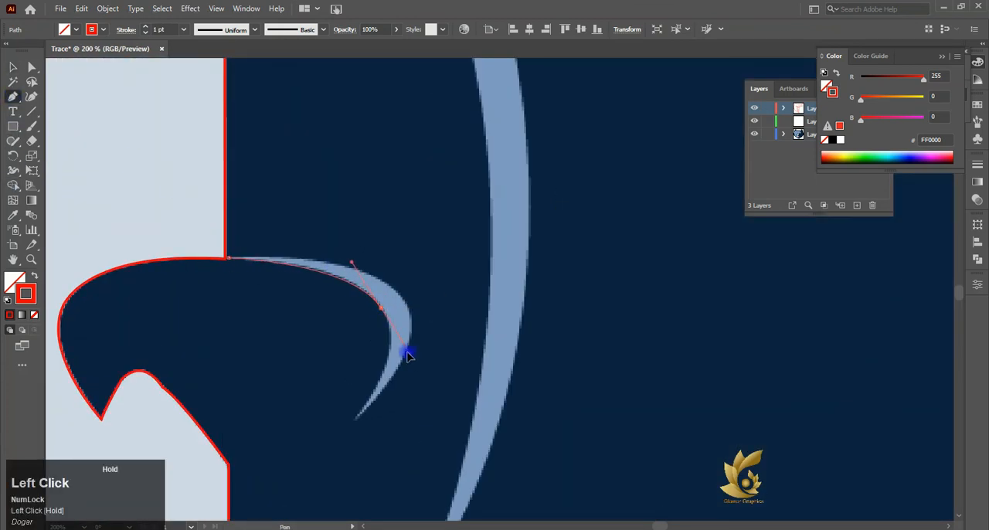
{"action": "left_click_drag", "start_coordinate": [402, 354], "coordinate": [401, 354]}
{"action": "left_click", "coordinate": [382, 311]}
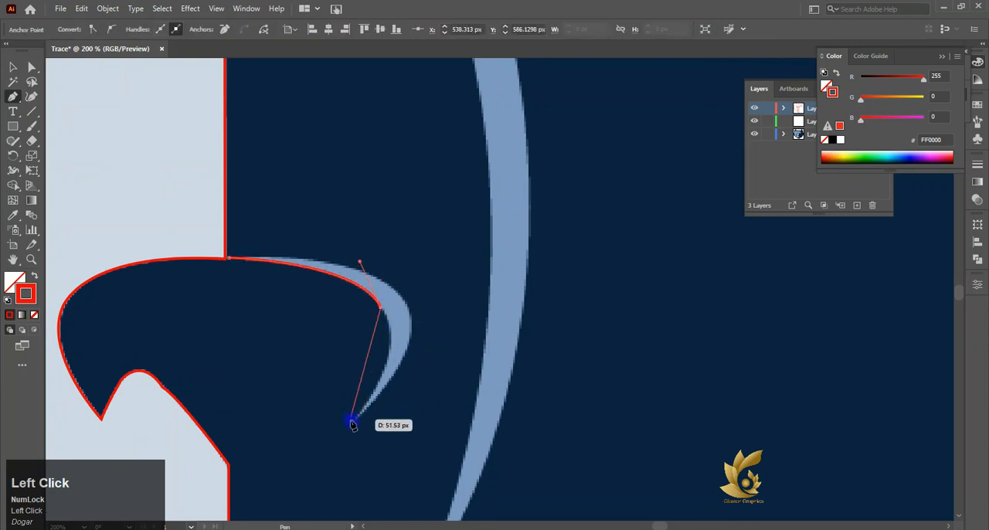
{"action": "left_click_drag", "start_coordinate": [357, 422], "coordinate": [325, 457]}
{"action": "left_click_drag", "start_coordinate": [296, 498], "coordinate": [303, 490]}
- Trace the outer edge of the nose highlight from its lower tip and close the path at the muzzle's centre line
{"action": "left_click", "coordinate": [357, 422]}
{"action": "left_click_drag", "start_coordinate": [405, 300], "coordinate": [382, 287]}
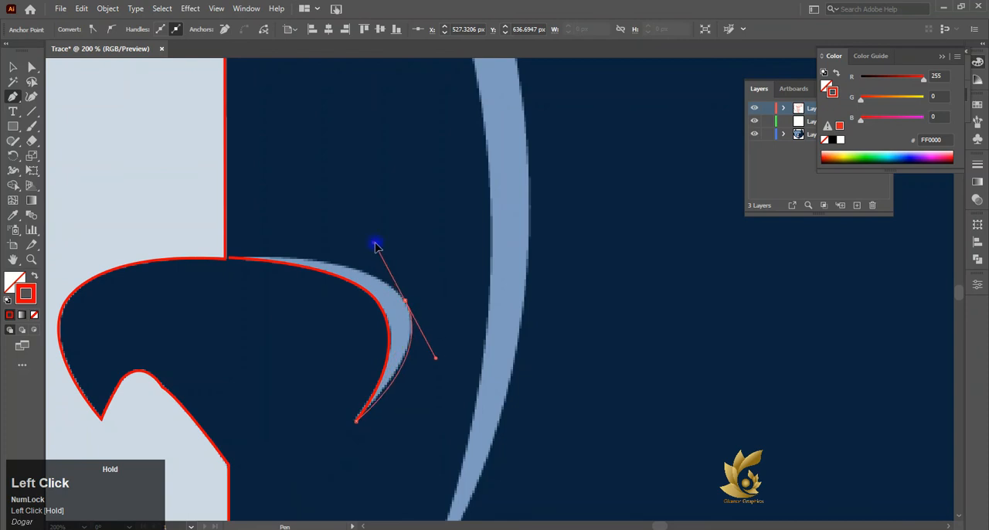
{"action": "left_click_drag", "start_coordinate": [379, 246], "coordinate": [381, 246]}
{"action": "left_click", "coordinate": [405, 302]}
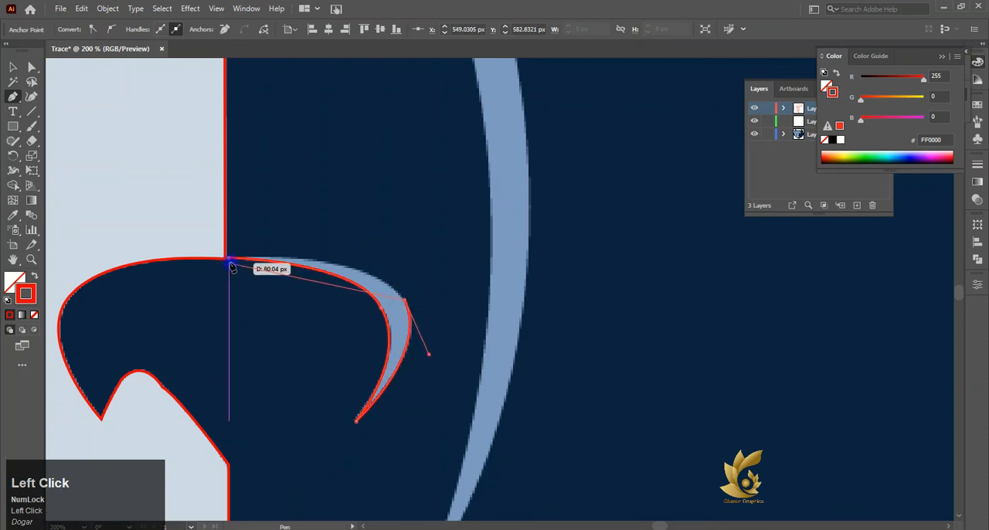
{"action": "left_click_drag", "start_coordinate": [228, 258], "coordinate": [186, 267]}
{"action": "left_click", "coordinate": [229, 256]}
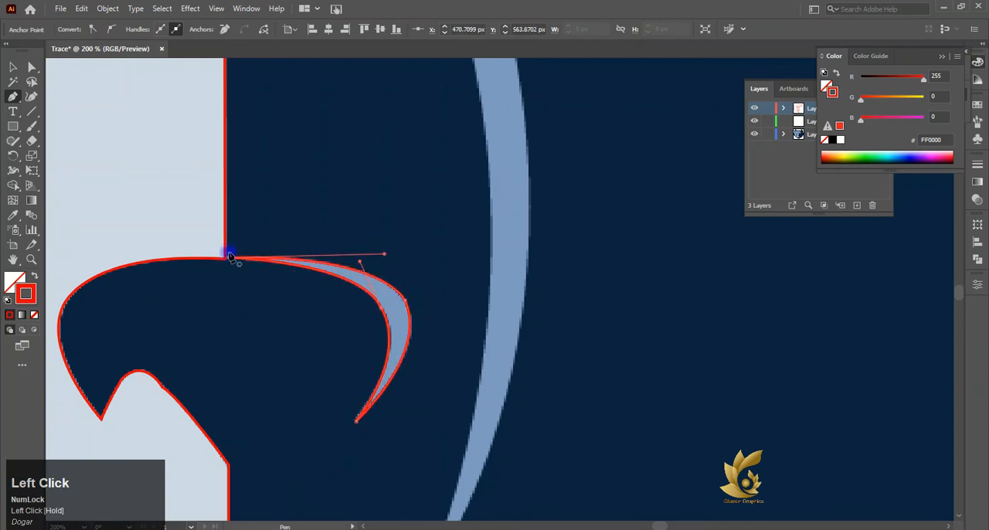
- Fill the nose highlight with the logo's light grey and give it a red FF1D1B stroke
{"action": "key", "text": "v"}
{"action": "left_click", "coordinate": [13, 214]}
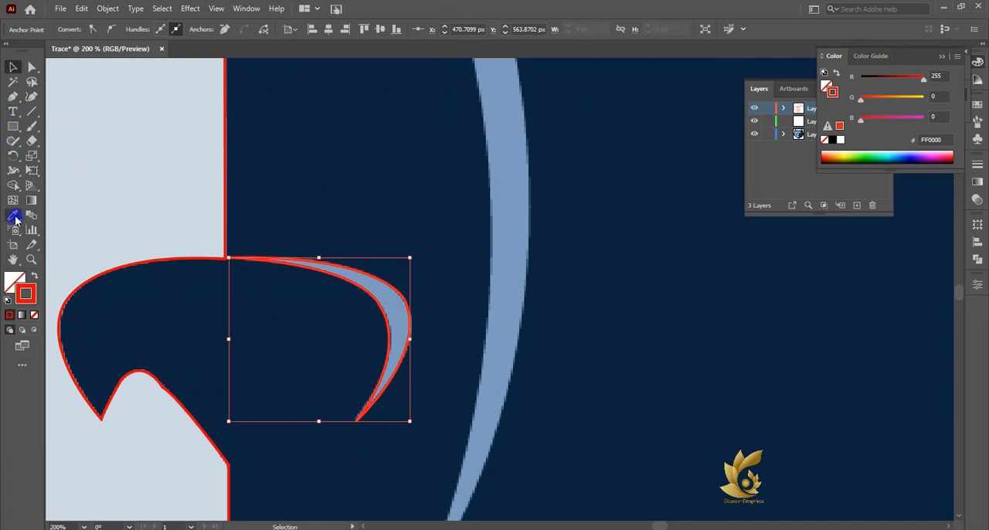
{"action": "left_click", "coordinate": [280, 453]}
{"action": "scroll", "coordinate": [296, 347], "scroll_direction": "down", "scroll_amount": 3}
{"action": "left_click", "coordinate": [153, 242]}
{"action": "key", "text": "v"}
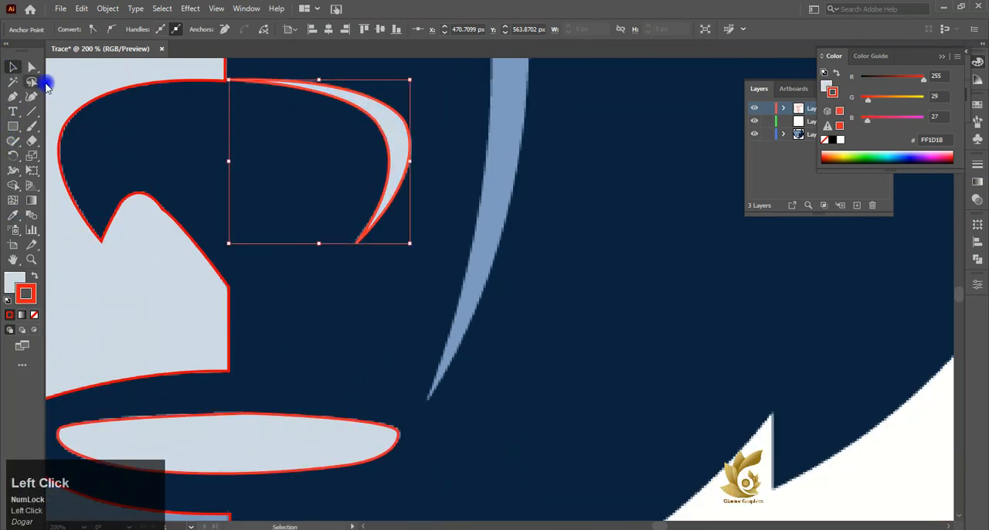
{"action": "key", "text": "a"}
{"action": "left_click", "coordinate": [407, 125]}
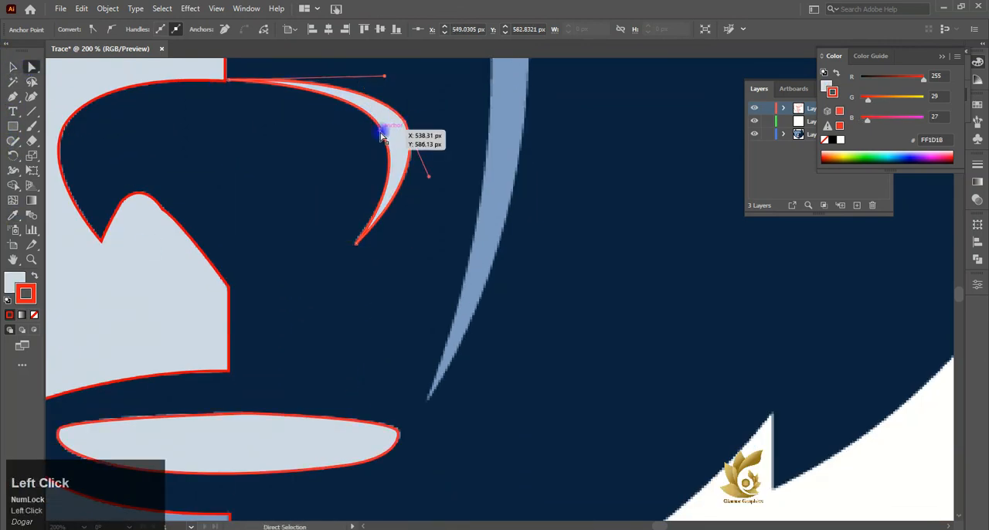
- Trace the outer edge of the left eye's yellow iris from the upper eyelid to its lower tip with a curve
{"action": "scroll", "coordinate": [332, 209], "scroll_direction": "up", "scroll_amount": 6}
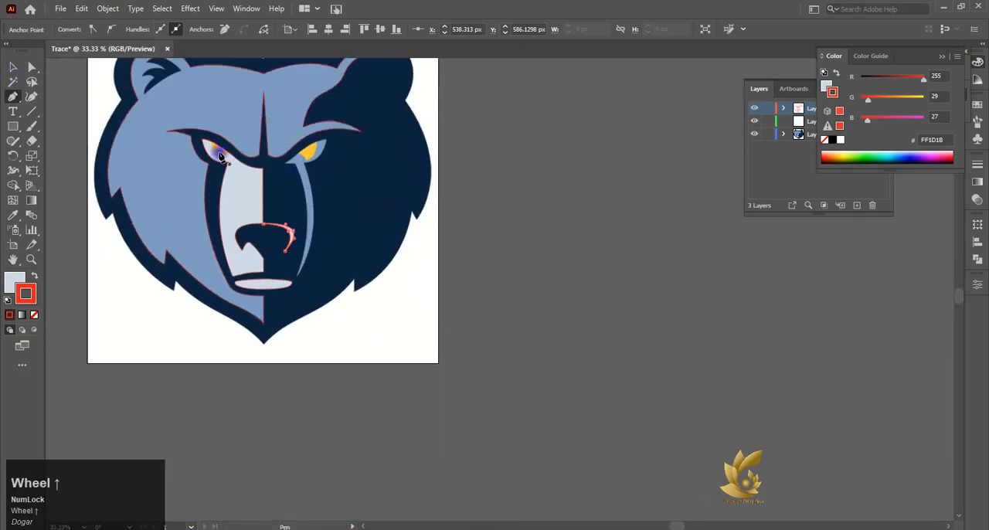
{"action": "scroll", "coordinate": [215, 86], "scroll_direction": "up", "scroll_amount": 6}
{"action": "left_click", "coordinate": [188, 113]}
{"action": "left_click_drag", "start_coordinate": [239, 223], "coordinate": [257, 224]}
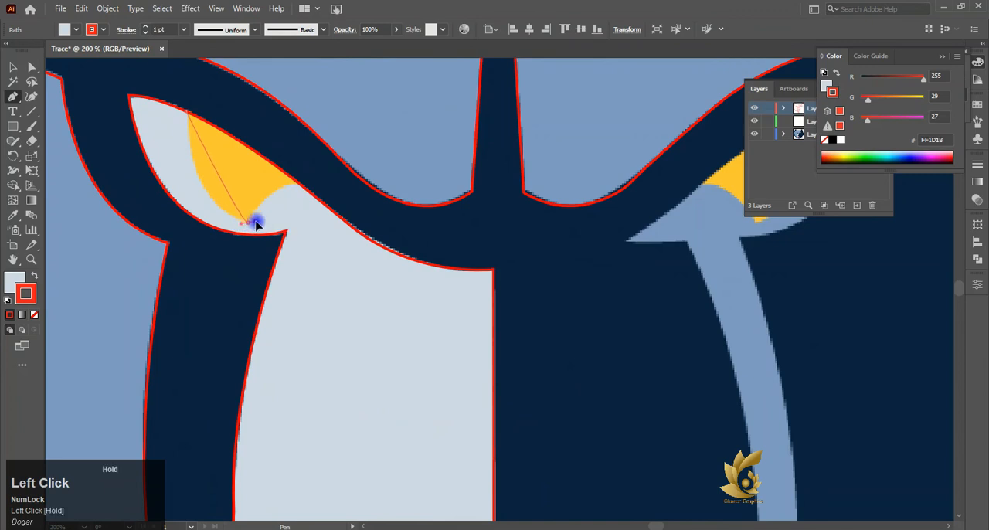
{"action": "left_click_drag", "start_coordinate": [313, 244], "coordinate": [315, 244]}
{"action": "left_click", "coordinate": [248, 223]}
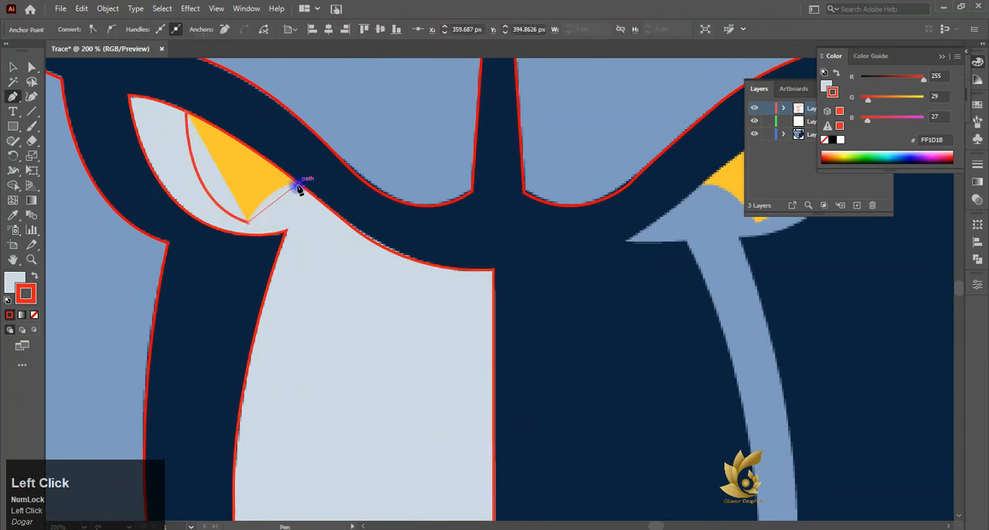
- Remove the iris path's fill and trace its inner edge with a curve up to the eyelid
{"action": "left_click_drag", "start_coordinate": [299, 183], "coordinate": [314, 182]}
{"action": "left_click", "coordinate": [15, 281]}
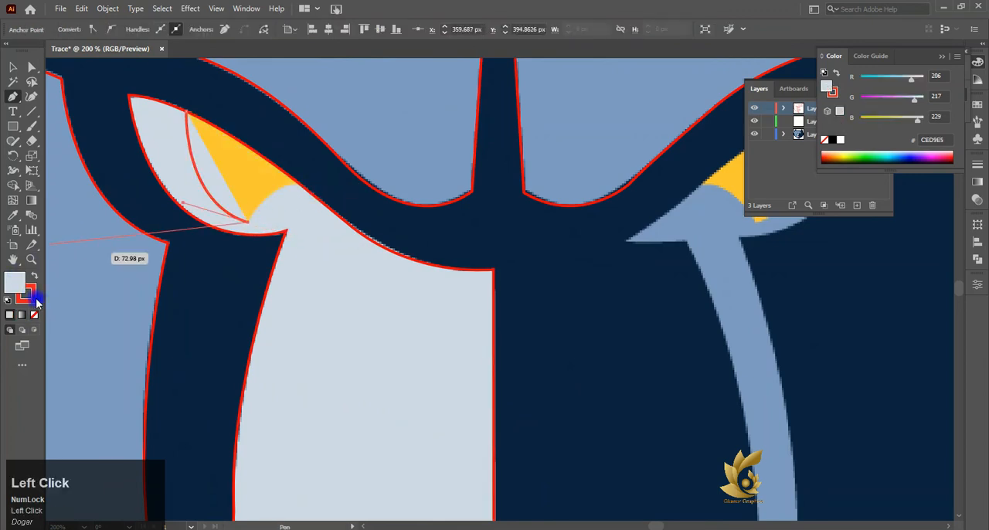
{"action": "left_click", "coordinate": [34, 314]}
{"action": "left_click_drag", "start_coordinate": [298, 185], "coordinate": [339, 177]}
{"action": "left_click", "coordinate": [298, 184]}
- Fill the left eye's iris with yellow FFC72C sampled from the reference image and give it a red stroke
{"action": "left_click", "coordinate": [13, 216]}
{"action": "left_click", "coordinate": [226, 171]}
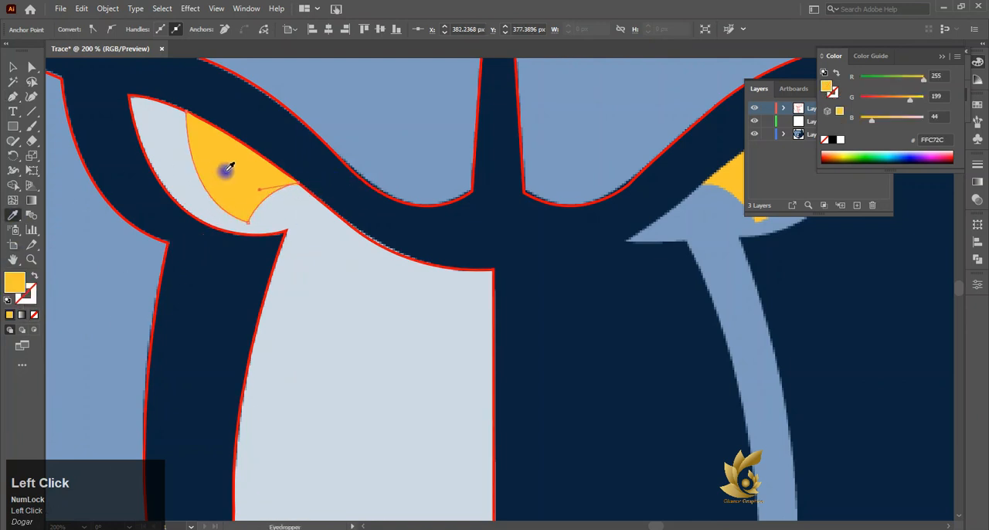
{"action": "left_click", "coordinate": [19, 68]}
{"action": "left_click", "coordinate": [28, 300]}
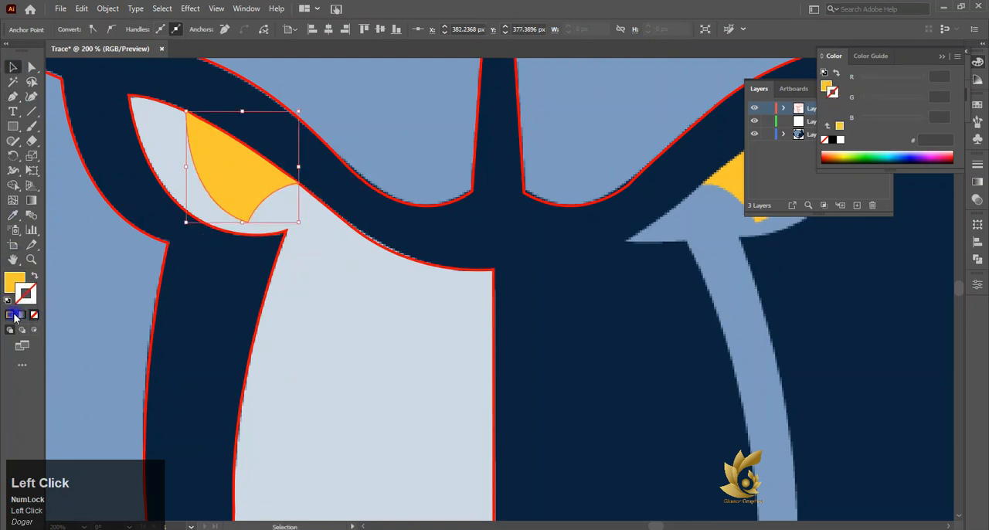
{"action": "left_click", "coordinate": [871, 57]}
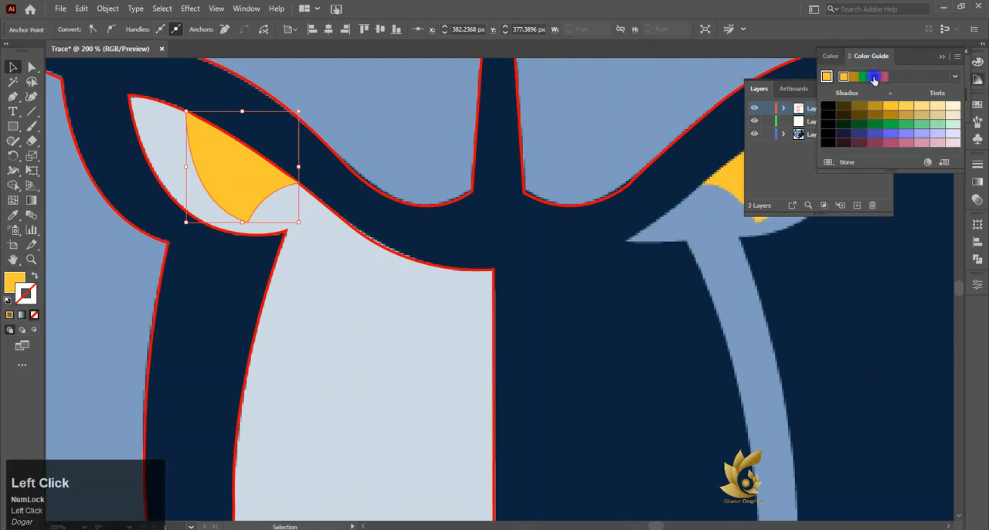
{"action": "double_click", "coordinate": [831, 57]}
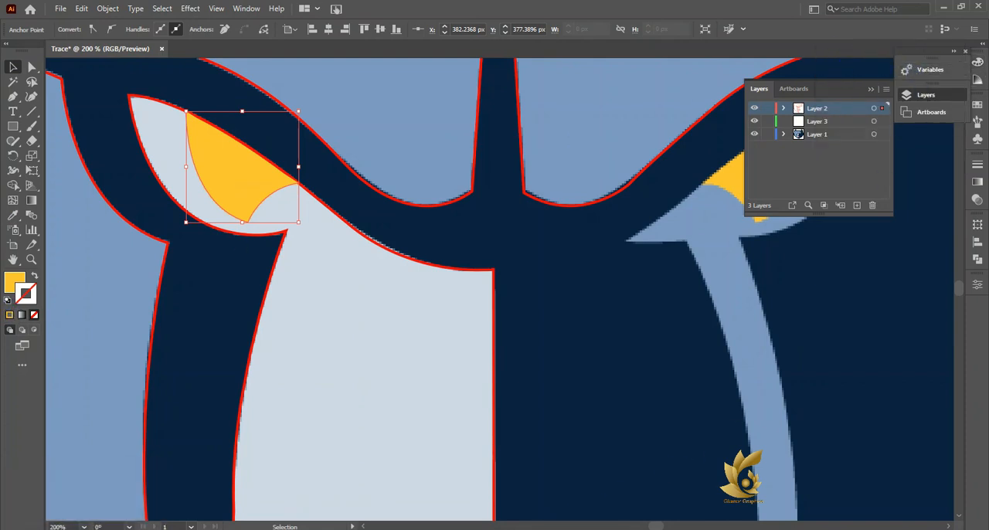
{"action": "left_click", "coordinate": [424, 207]}
{"action": "scroll", "coordinate": [320, 124], "scroll_direction": "down", "scroll_amount": 5}
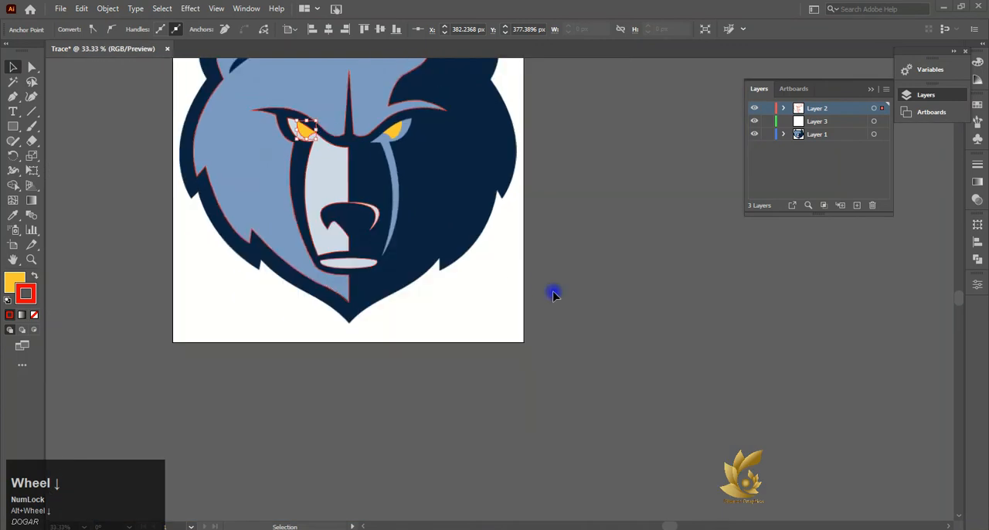
- Move the reference image beside the artboard to check the traced shapes, and undo the move
{"action": "left_click_drag", "start_coordinate": [441, 198], "coordinate": [641, 248]}
{"action": "scroll", "coordinate": [528, 183], "scroll_direction": "up", "scroll_amount": 3}
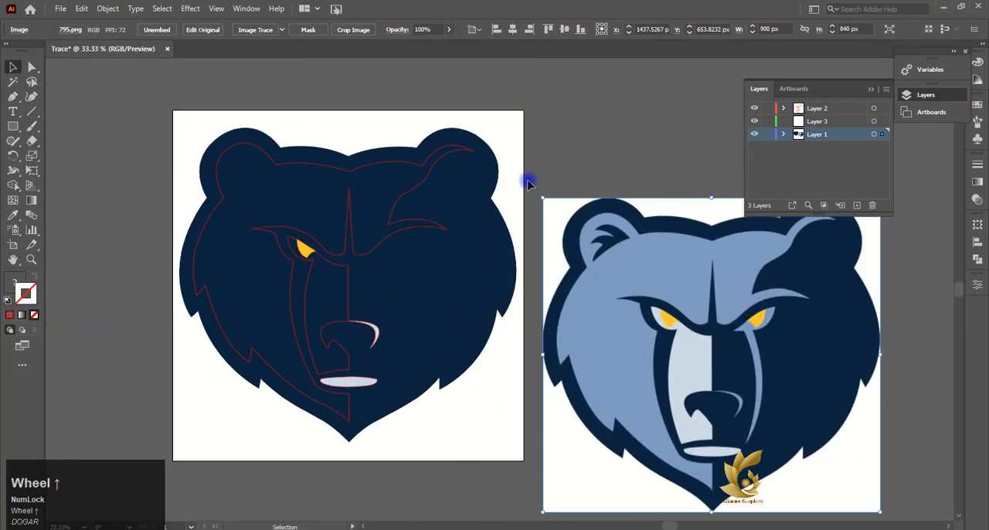
{"action": "key", "text": "ctrl+z"}
- Trace the lower inner edge of the light-blue streak under the right eye from its bottom tip, with no fill and a red stroke
{"action": "scroll", "coordinate": [471, 199], "scroll_direction": "up", "scroll_amount": 1}
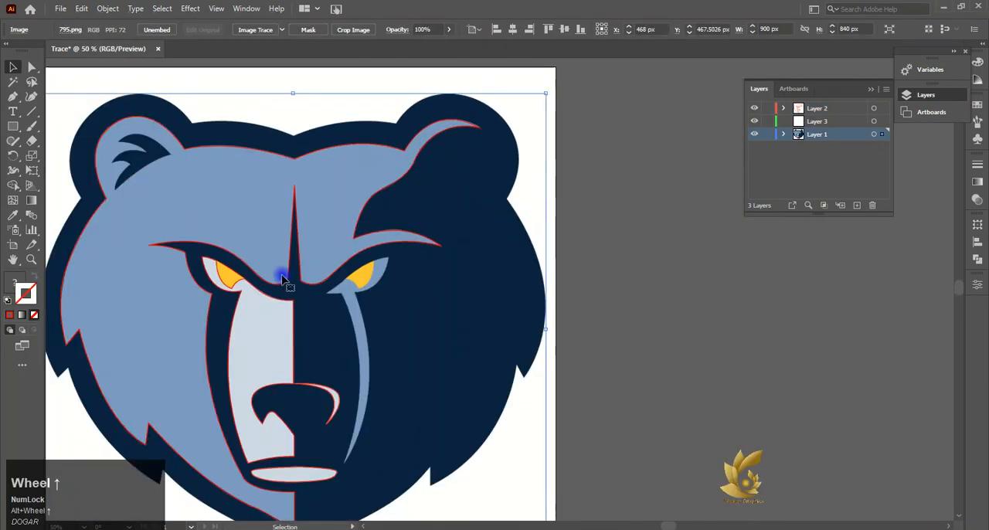
{"action": "scroll", "coordinate": [283, 276], "scroll_direction": "down", "scroll_amount": 1}
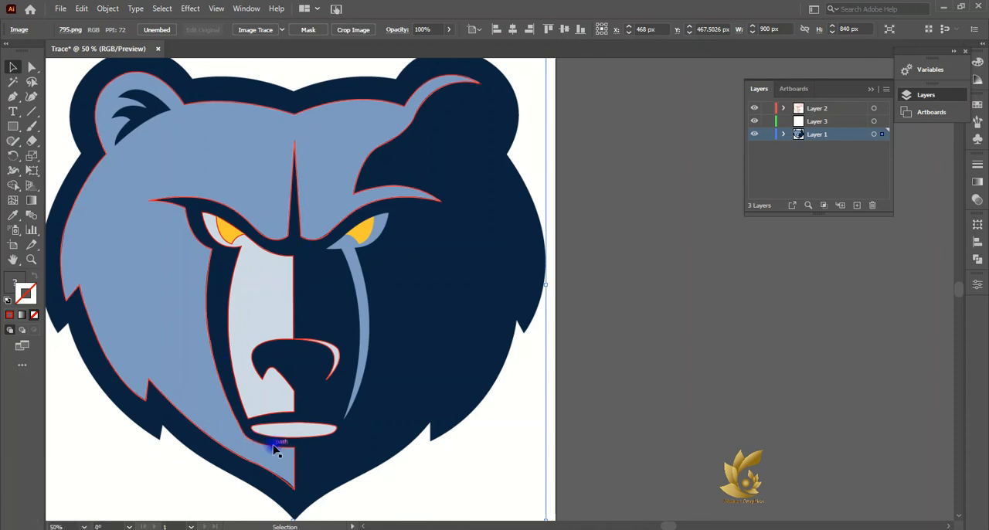
{"action": "left_click", "coordinate": [12, 97]}
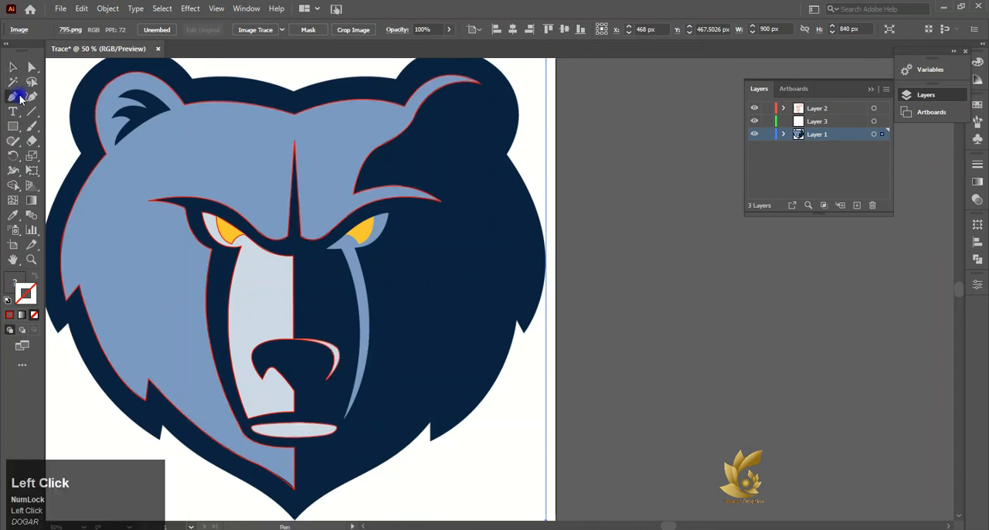
{"action": "scroll", "coordinate": [337, 430], "scroll_direction": "up", "scroll_amount": 3}
{"action": "left_click", "coordinate": [360, 406]}
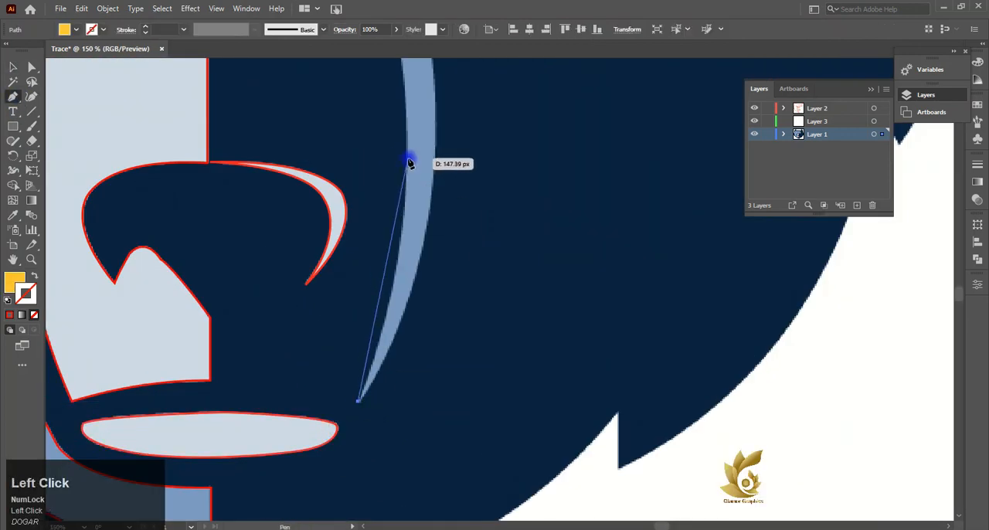
{"action": "mouse_move", "coordinate": [409, 159]}
{"action": "left_mouse_down"}
{"action": "mouse_move", "coordinate": [422, 57]}
{"action": "mouse_move", "coordinate": [421, 198]}
{"action": "mouse_move", "coordinate": [409, 199]}
{"action": "left_mouse_up"}
{"action": "scroll", "coordinate": [307, 234], "scroll_direction": "down", "scroll_amount": 2}
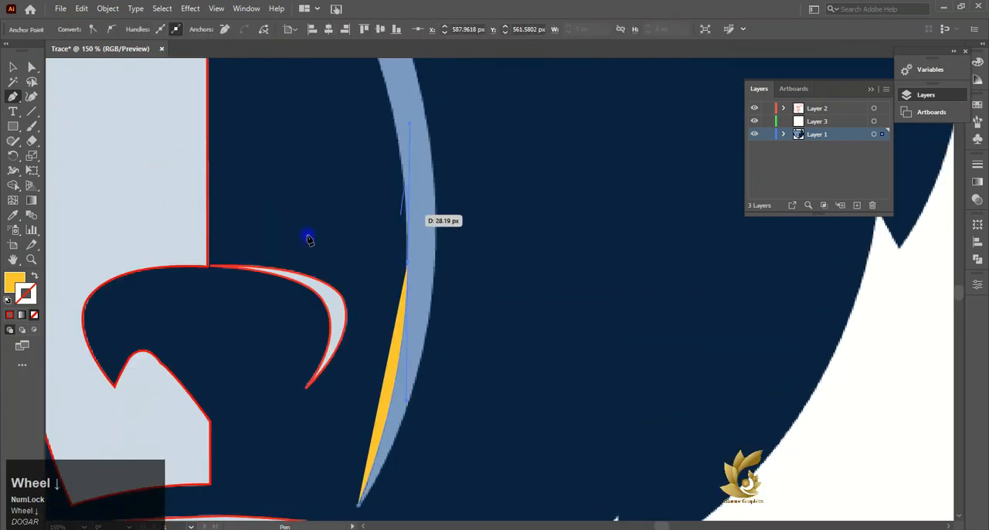
{"action": "left_click", "coordinate": [34, 315]}
- Continue the path up the streak and around the right eye to outline both as one shape
{"action": "scroll", "coordinate": [347, 154], "scroll_direction": "up", "scroll_amount": 3}
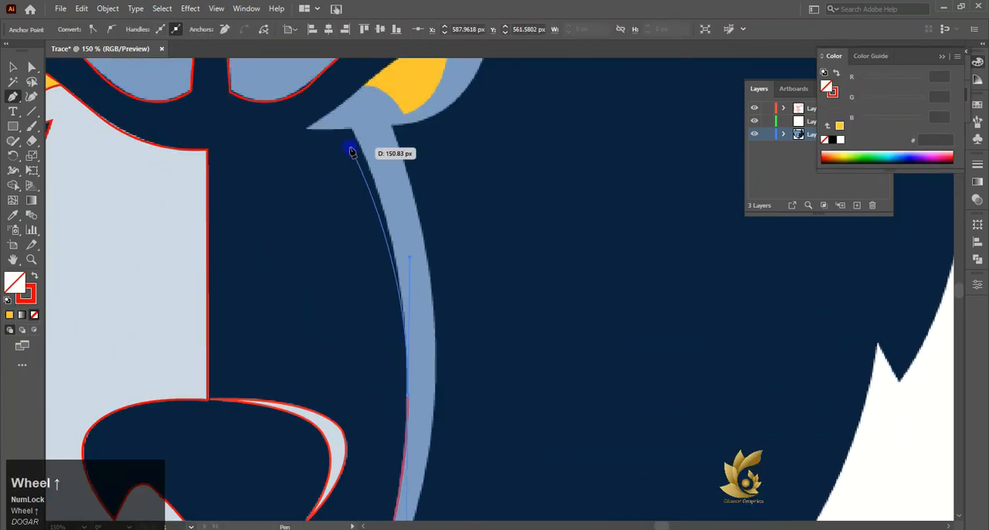
{"action": "left_click", "coordinate": [409, 398]}
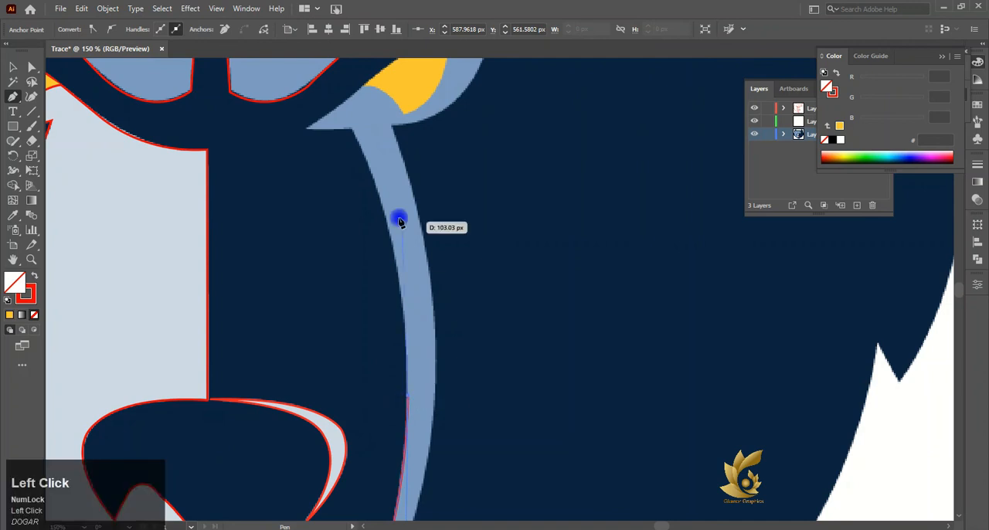
{"action": "scroll", "coordinate": [305, 67], "scroll_direction": "up", "scroll_amount": 2}
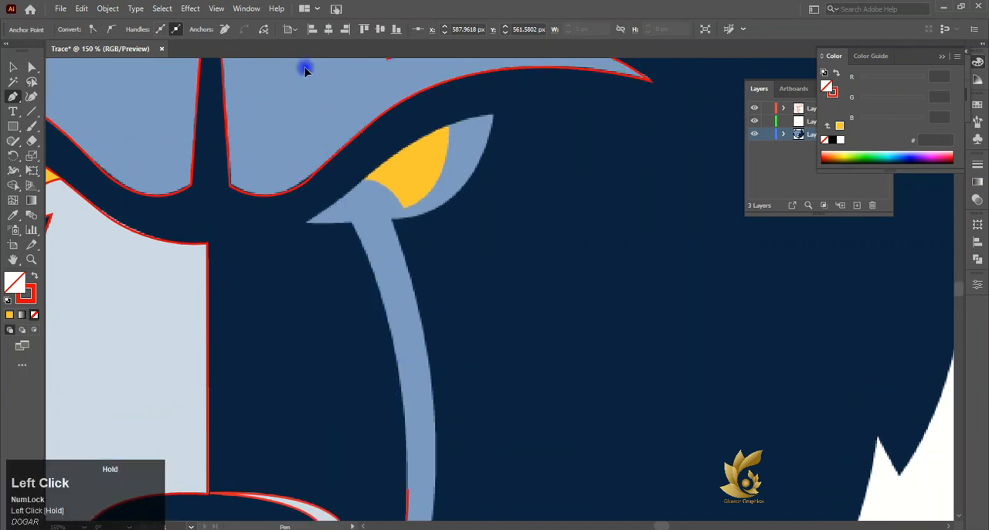
{"action": "left_click", "coordinate": [298, 149]}
- Trace the right eye's iris with curves from the upper eyelid through its lower tip to the inner corner, and fill it with yellow FFC72C
{"action": "scroll", "coordinate": [508, 243], "scroll_direction": "up", "scroll_amount": 8, "text": "alt"}
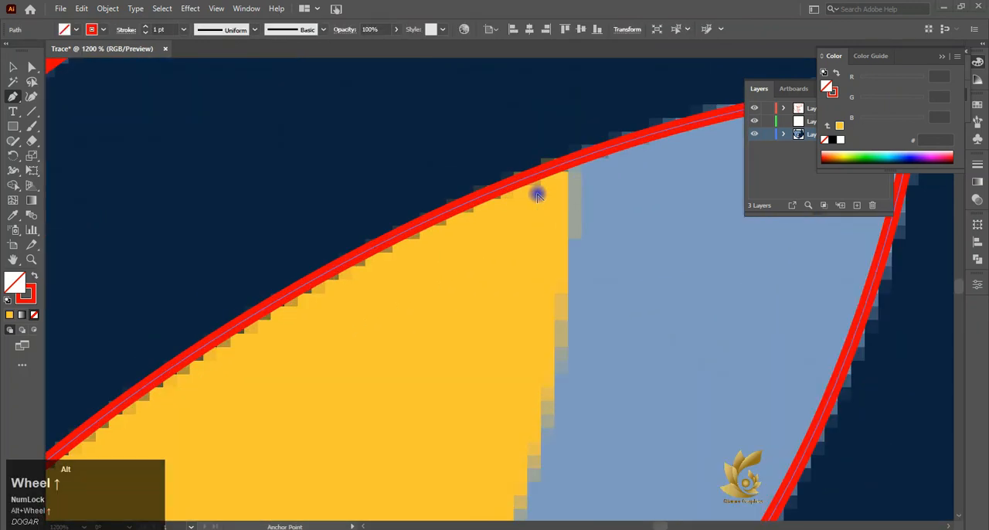
{"action": "left_click", "coordinate": [569, 180]}
{"action": "scroll", "coordinate": [572, 174], "scroll_direction": "down", "scroll_amount": 4, "text": "alt"}
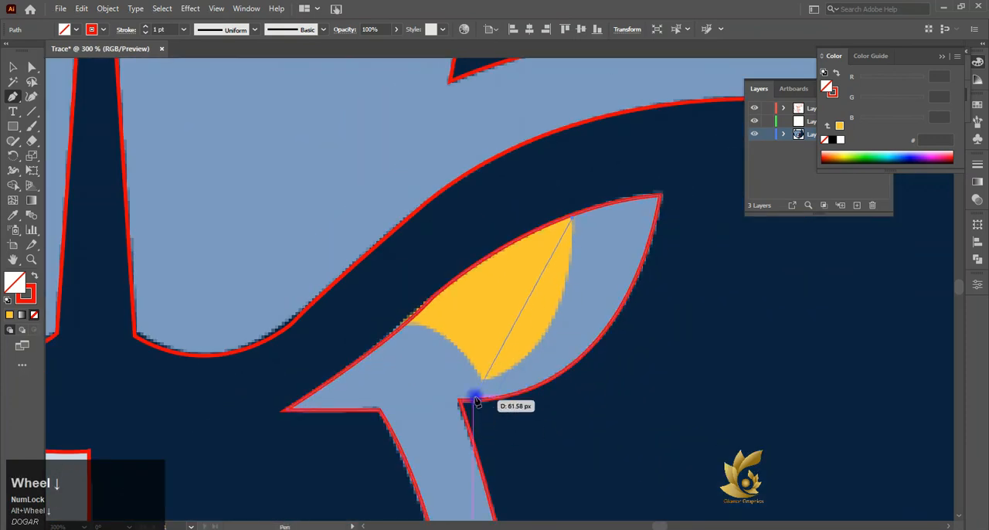
{"action": "mouse_move", "coordinate": [482, 378]}
{"action": "left_mouse_down"}
{"action": "mouse_move", "coordinate": [397, 400]}
{"action": "mouse_move", "coordinate": [385, 393]}
{"action": "left_mouse_up"}
{"action": "left_click", "coordinate": [482, 380]}
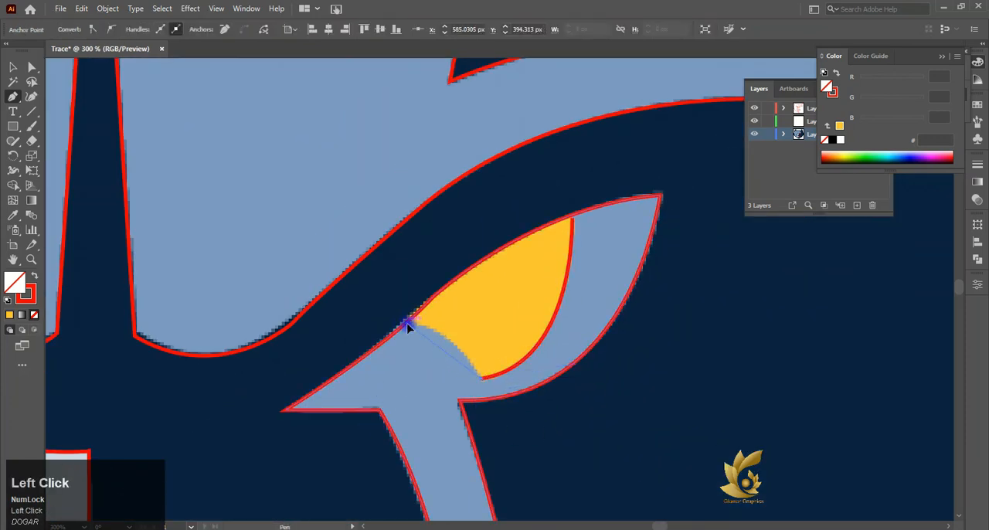
{"action": "mouse_move", "coordinate": [405, 322]}
{"action": "left_mouse_down"}
{"action": "mouse_move", "coordinate": [354, 325]}
{"action": "mouse_move", "coordinate": [350, 312]}
{"action": "left_mouse_up"}
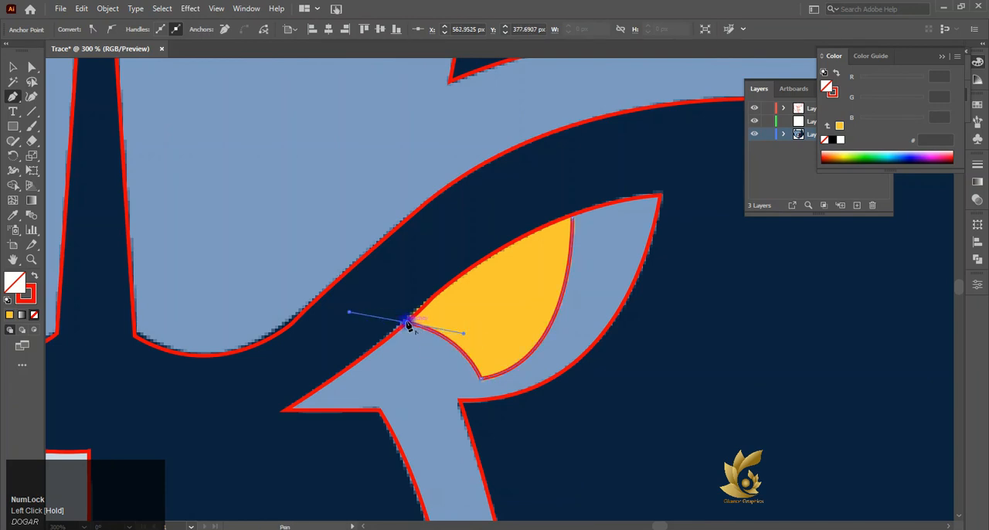
{"action": "left_click", "coordinate": [9, 316]}
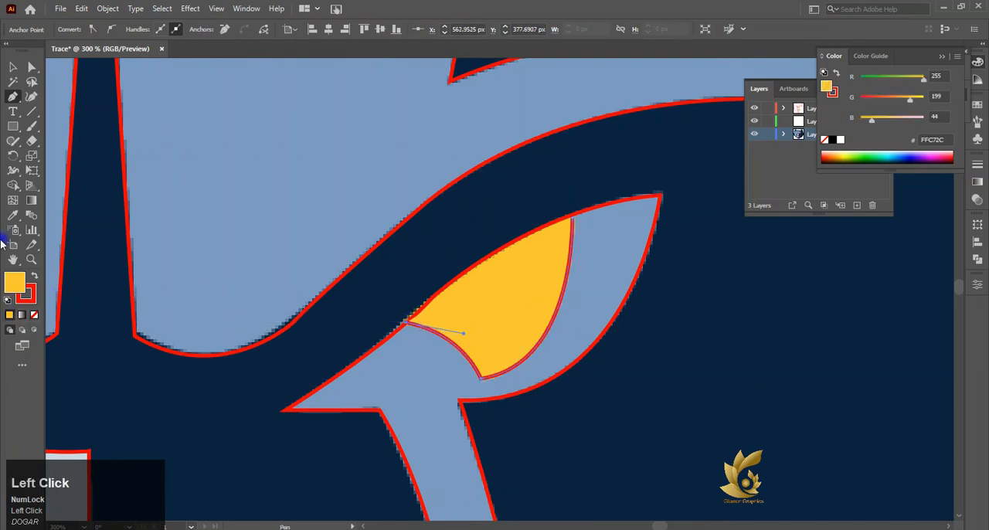
{"action": "left_click", "coordinate": [13, 69]}
{"action": "left_click_drag", "start_coordinate": [572, 378], "coordinate": [641, 404]}
{"action": "key", "text": "ctrl+z"}
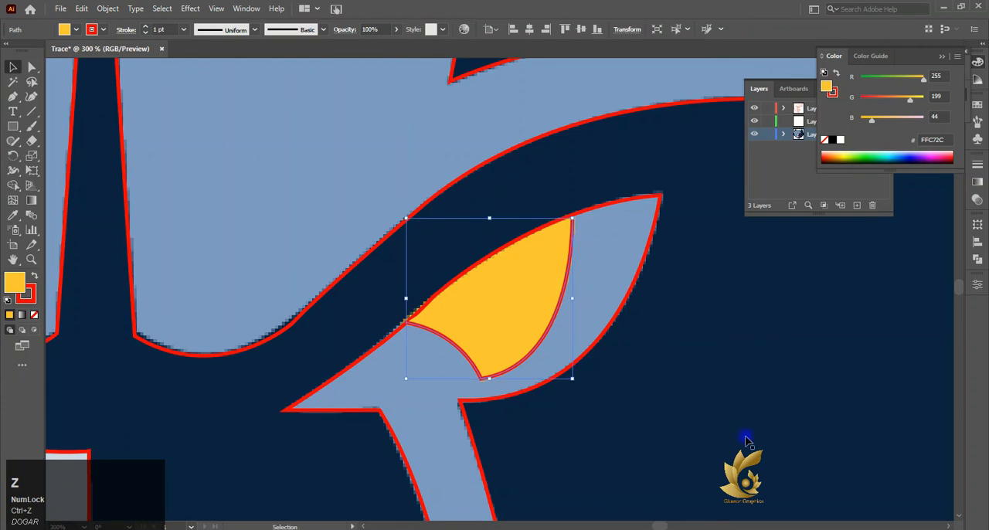
- Move the top anchor point of the right eye's iris onto the upper eyelid outline
{"action": "left_click", "coordinate": [31, 67]}
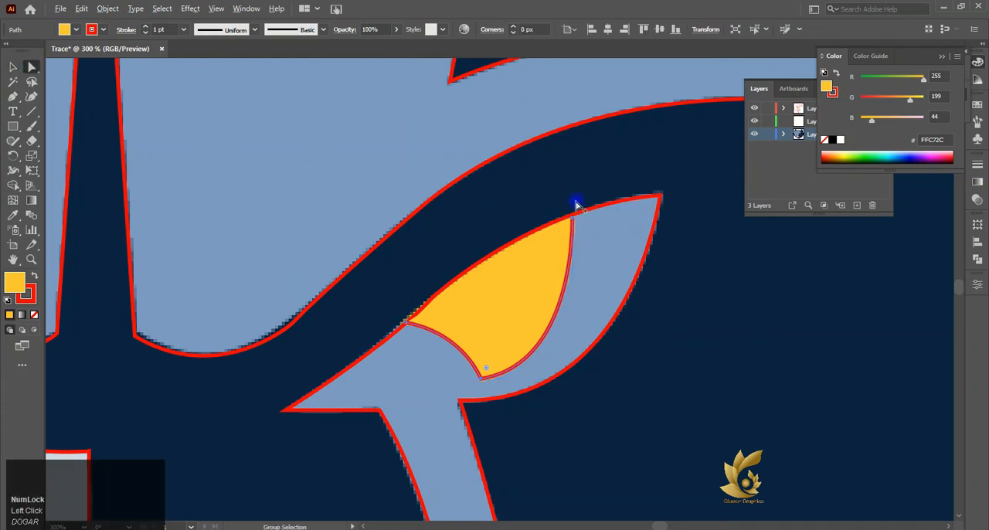
{"action": "scroll", "coordinate": [576, 204], "scroll_direction": "up", "scroll_amount": 10}
{"action": "left_click_drag", "start_coordinate": [547, 260], "coordinate": [541, 226]}
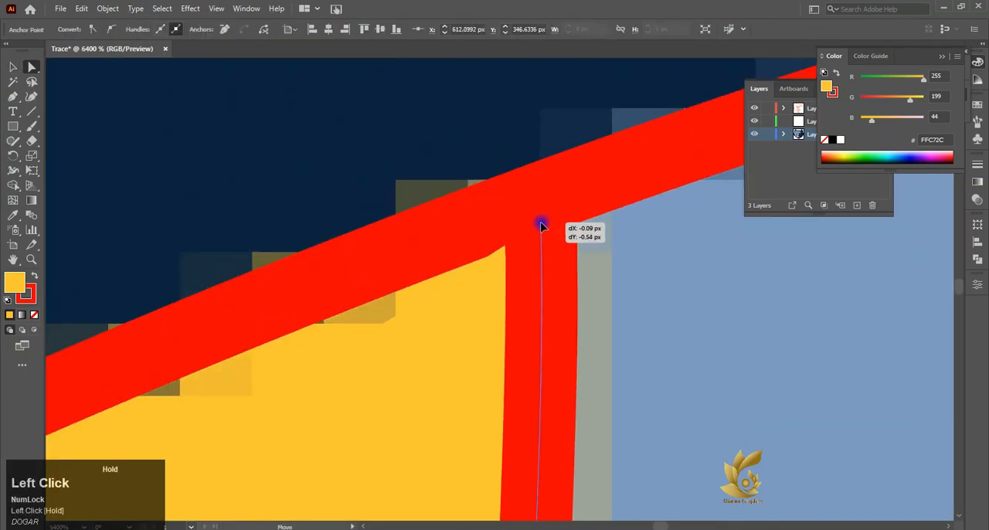
- Move the reference bear image off the artboard, to the right of the traced shapes
{"action": "scroll", "coordinate": [541, 226], "scroll_direction": "down", "scroll_amount": 10}
{"action": "left_click", "coordinate": [13, 67]}
{"action": "scroll", "coordinate": [301, 264], "scroll_direction": "down", "scroll_amount": 3}
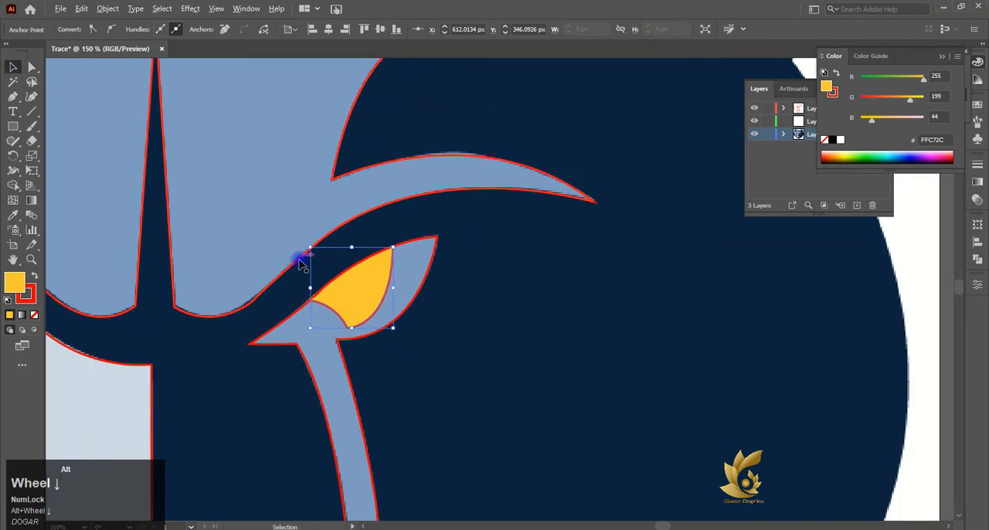
{"action": "scroll", "coordinate": [301, 264], "scroll_direction": "down", "scroll_amount": 4}
{"action": "scroll", "coordinate": [430, 412], "scroll_direction": "down", "scroll_amount": 3}
{"action": "left_click", "coordinate": [504, 349]}
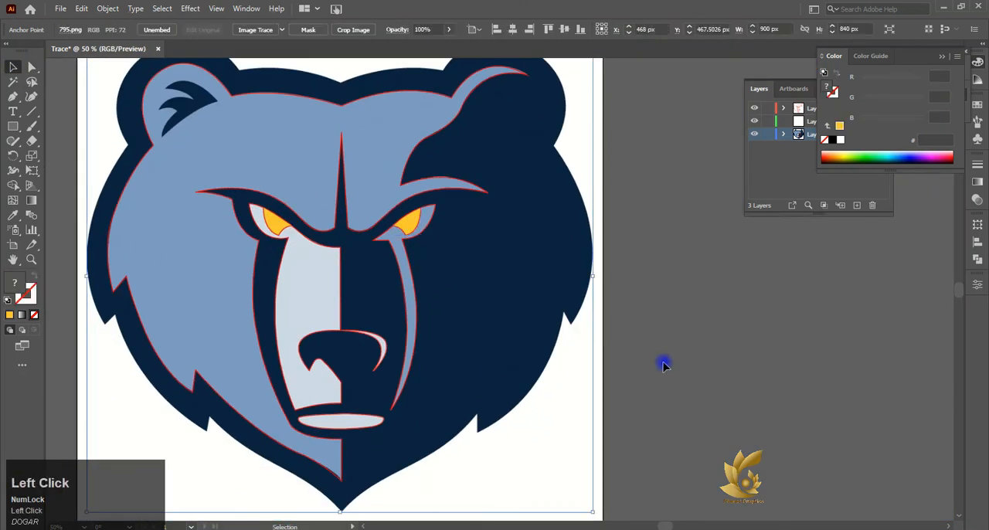
{"action": "scroll", "coordinate": [536, 376], "scroll_direction": "down", "scroll_amount": 2}
{"action": "mouse_move", "coordinate": [536, 376]}
{"action": "left_mouse_down"}
{"action": "mouse_move", "coordinate": [735, 380]}
{"action": "mouse_move", "coordinate": [833, 361]}
{"action": "left_mouse_up"}
- Give the navy head silhouette a red FF0000 stroke
{"action": "left_click", "coordinate": [366, 332]}
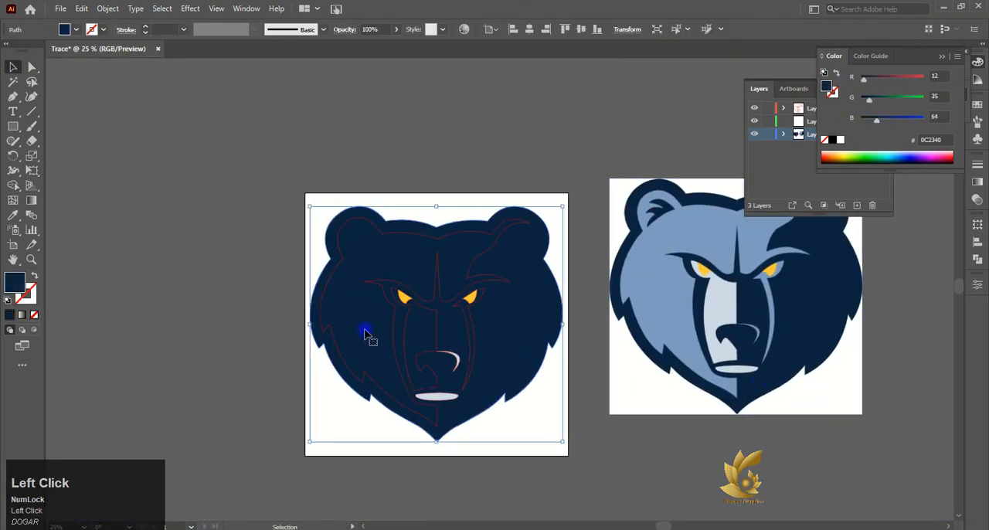
{"action": "left_click", "coordinate": [29, 301]}
{"action": "left_click", "coordinate": [882, 59]}
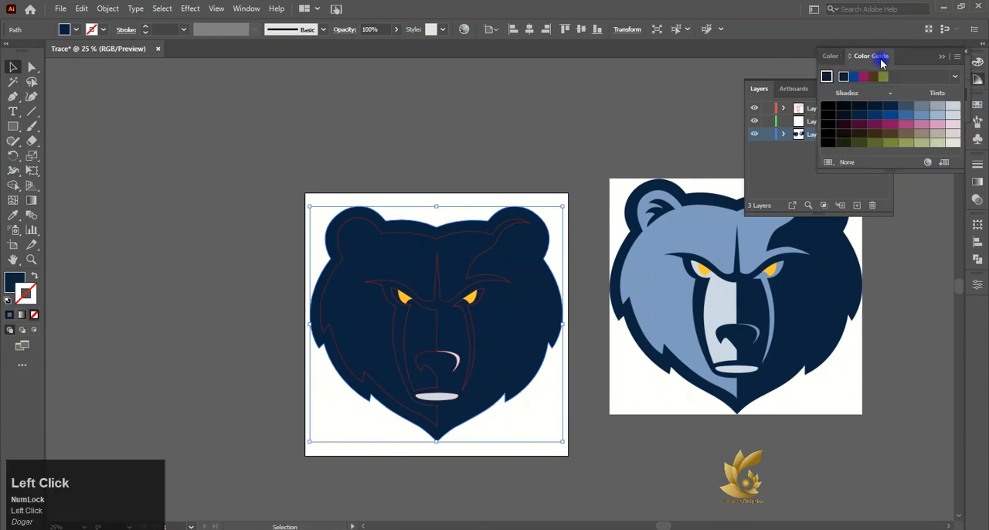
{"action": "left_click", "coordinate": [830, 58]}
{"action": "left_click", "coordinate": [823, 158]}
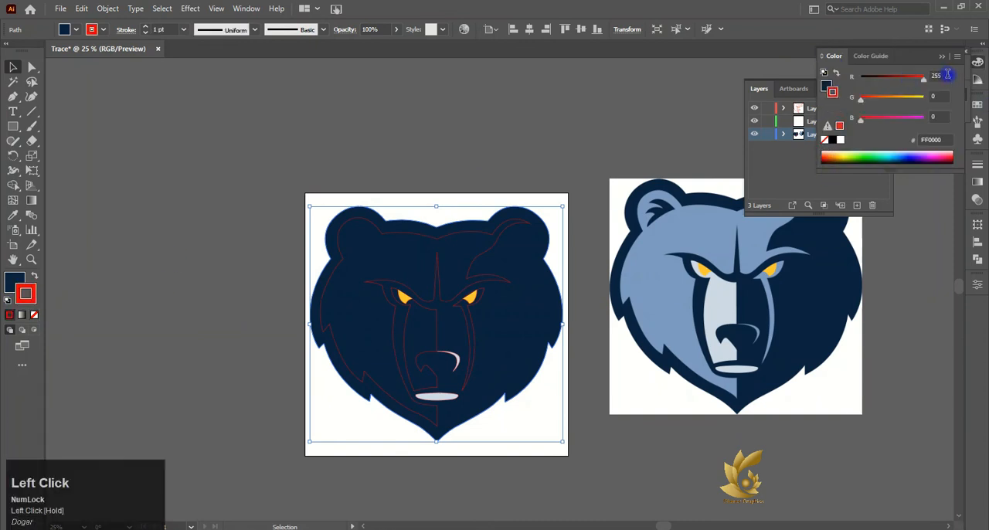
- Move the reference image back onto the artboard and align it precisely with the traced outlines
{"action": "mouse_move", "coordinate": [729, 270]}
{"action": "left_mouse_down"}
{"action": "mouse_move", "coordinate": [441, 325]}
{"action": "mouse_move", "coordinate": [393, 311]}
{"action": "mouse_move", "coordinate": [395, 324]}
{"action": "left_mouse_up"}
{"action": "scroll", "coordinate": [557, 207], "scroll_direction": "up", "scroll_amount": 4}
{"action": "scroll", "coordinate": [494, 268], "scroll_direction": "down", "scroll_amount": 3}
{"action": "scroll", "coordinate": [477, 272], "scroll_direction": "down", "scroll_amount": 5}
{"action": "left_click", "coordinate": [608, 298]}
{"action": "scroll", "coordinate": [386, 294], "scroll_direction": "up", "scroll_amount": 2}
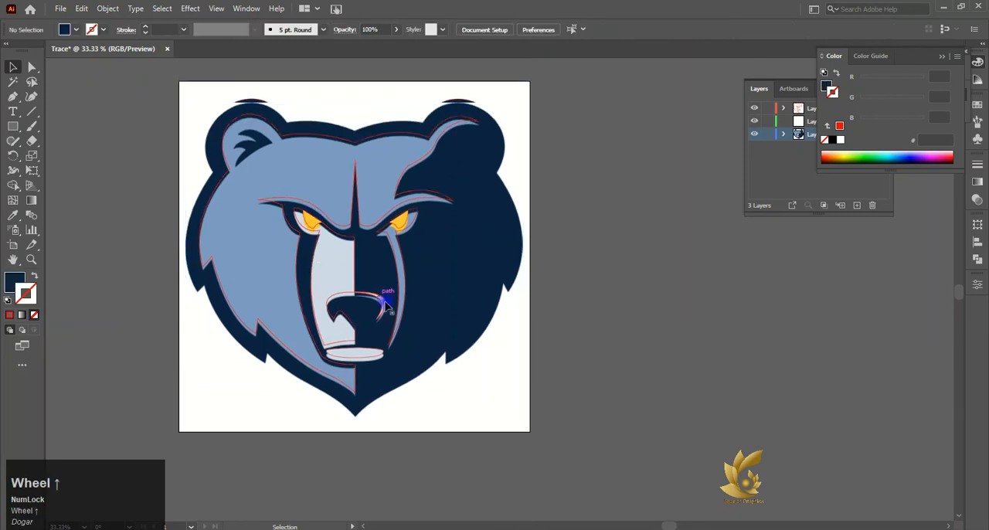
{"action": "left_click_drag", "start_coordinate": [454, 309], "coordinate": [454, 314]}
{"action": "scroll", "coordinate": [368, 300], "scroll_direction": "up", "scroll_amount": 6, "text": "alt"}
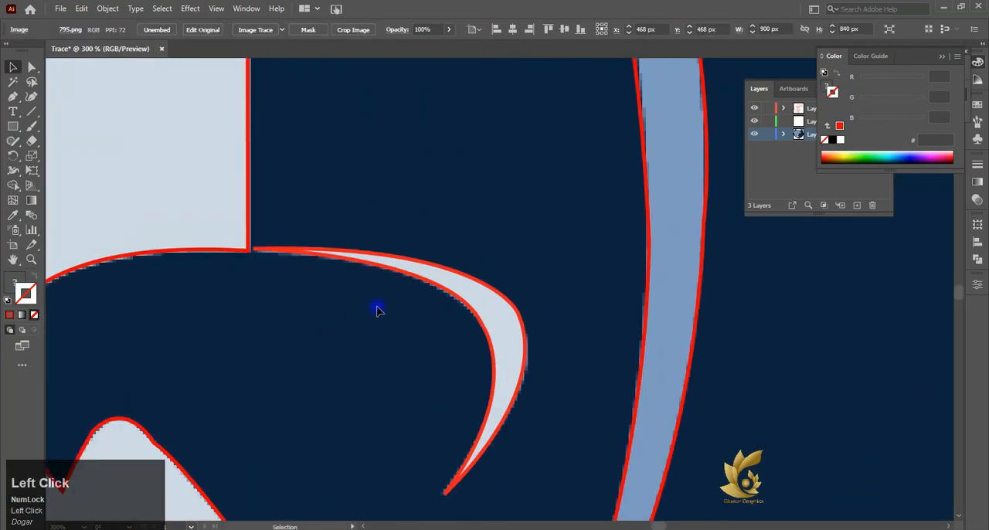
{"action": "left_click_drag", "start_coordinate": [378, 310], "coordinate": [379, 310]}
{"action": "scroll", "coordinate": [379, 310], "scroll_direction": "down", "scroll_amount": 5, "text": "alt"}
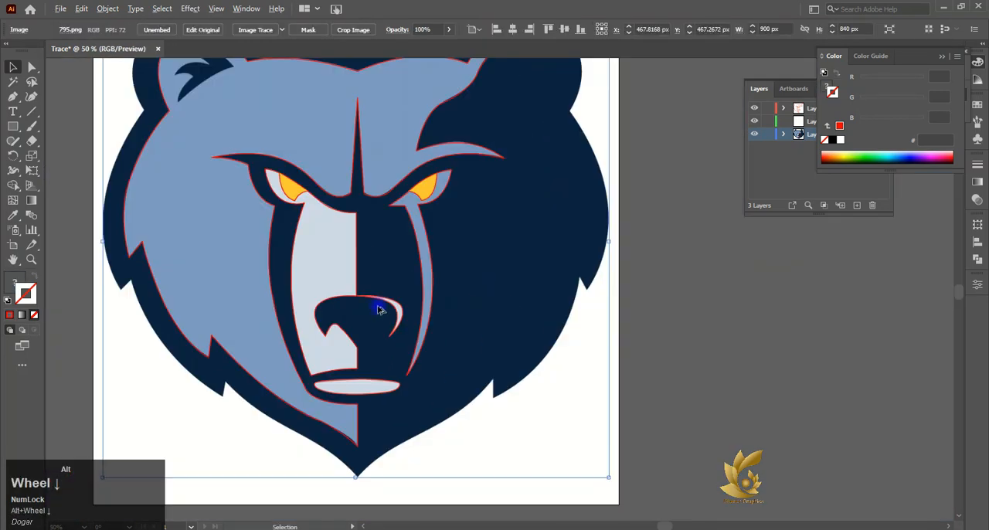
{"action": "left_click", "coordinate": [657, 333]}
{"action": "scroll", "coordinate": [434, 385], "scroll_direction": "up", "scroll_amount": 1}
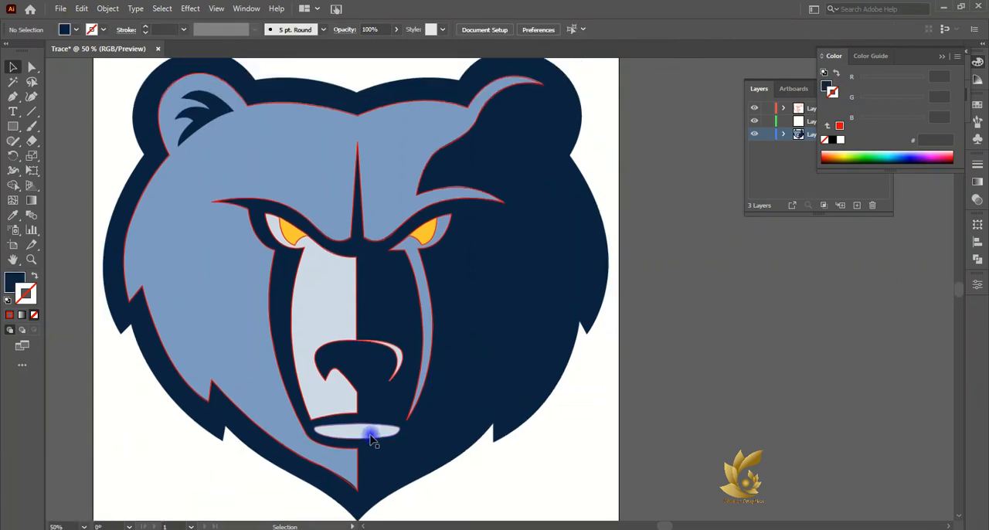
- Trace the dark tuft in the left ear with a red stroke, from its right tip around the lower spike to the middle spike's tip
{"action": "scroll", "coordinate": [165, 118], "scroll_direction": "up", "scroll_amount": 4, "text": "alt"}
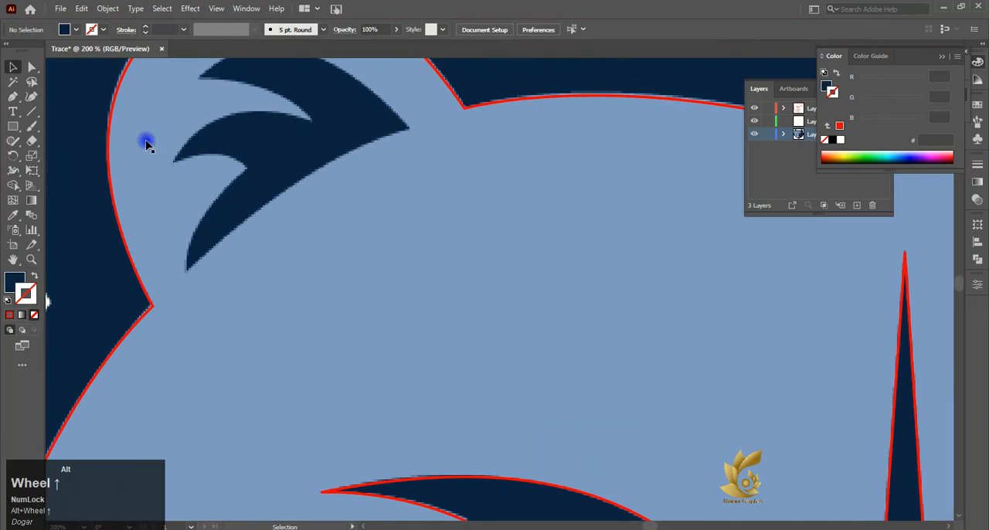
{"action": "left_click", "coordinate": [409, 129]}
{"action": "left_click", "coordinate": [9, 316]}
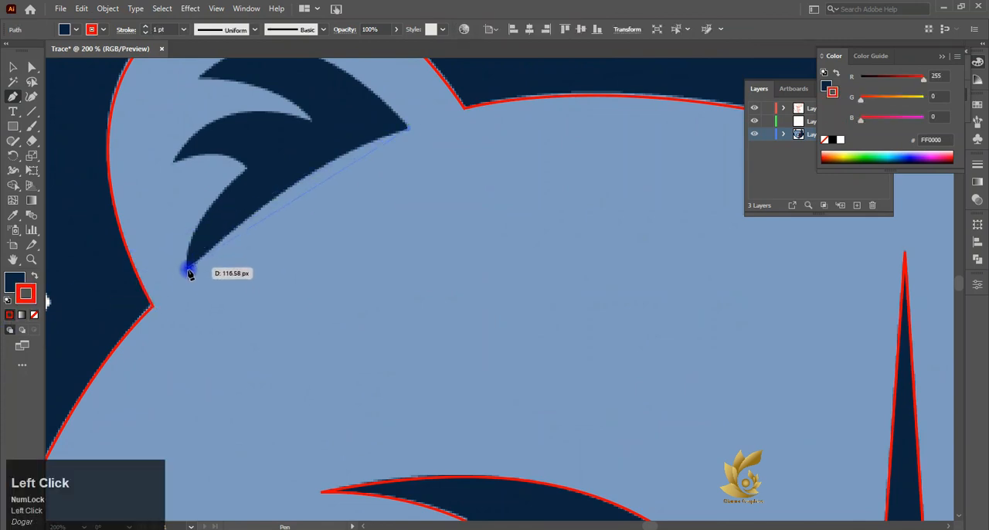
{"action": "left_click_drag", "start_coordinate": [189, 269], "coordinate": [288, 142]}
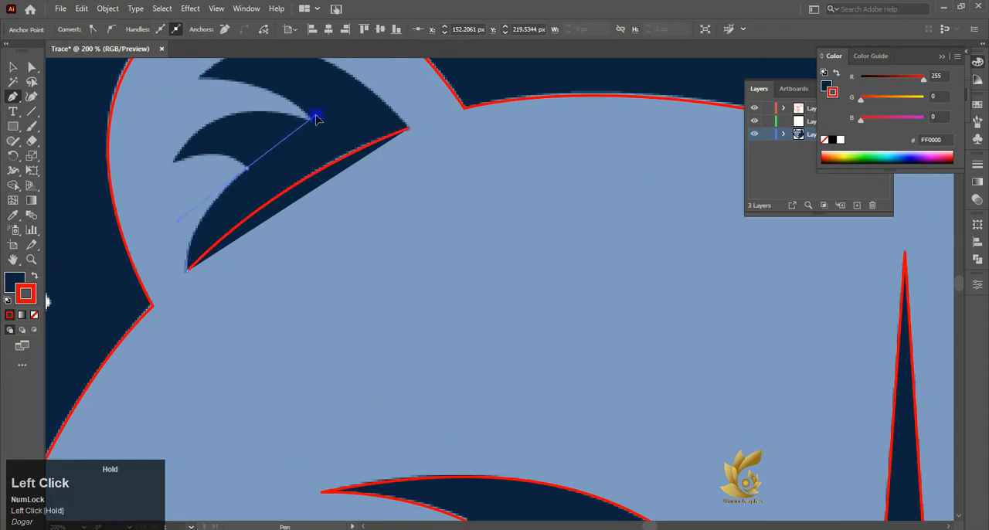
{"action": "left_click_drag", "start_coordinate": [247, 167], "coordinate": [249, 168]}
{"action": "left_click_drag", "start_coordinate": [172, 162], "coordinate": [128, 186]}
- Continue the ear tuft path around the middle and upper spikes and close it at the right tip
{"action": "scroll", "coordinate": [128, 185], "scroll_direction": "up", "scroll_amount": 3}
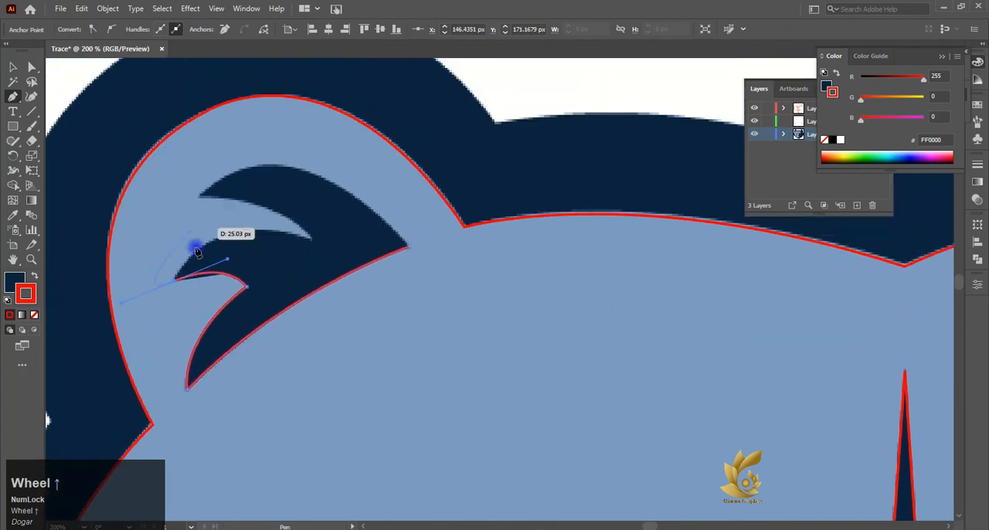
{"action": "left_click_drag", "start_coordinate": [309, 240], "coordinate": [416, 282]}
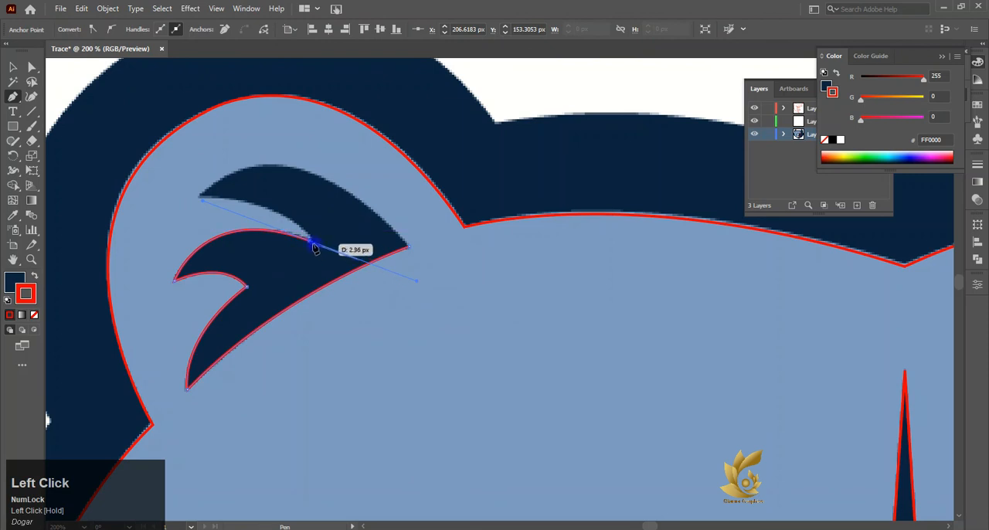
{"action": "left_click_drag", "start_coordinate": [199, 198], "coordinate": [83, 184]}
{"action": "left_click", "coordinate": [199, 197]}
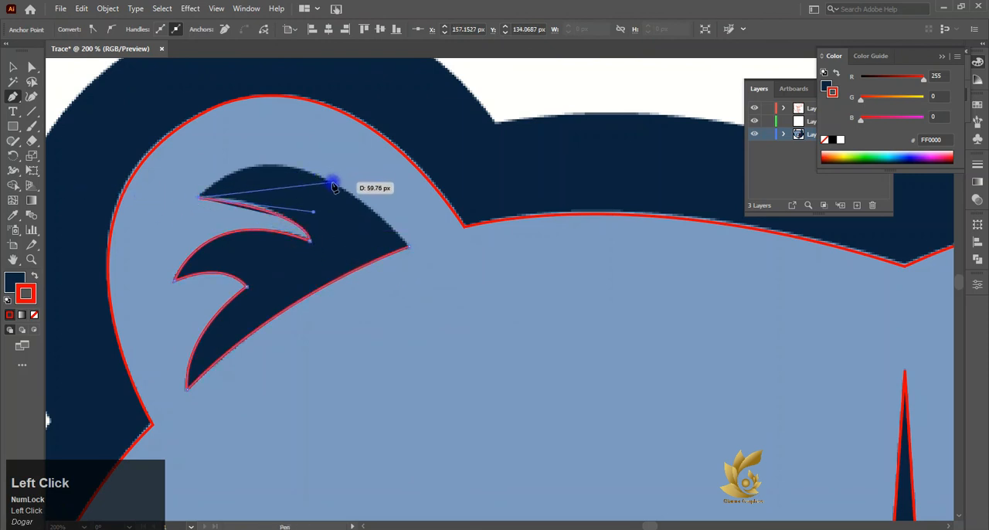
{"action": "left_click_drag", "start_coordinate": [332, 186], "coordinate": [409, 224]}
{"action": "left_click_drag", "start_coordinate": [333, 189], "coordinate": [335, 190]}
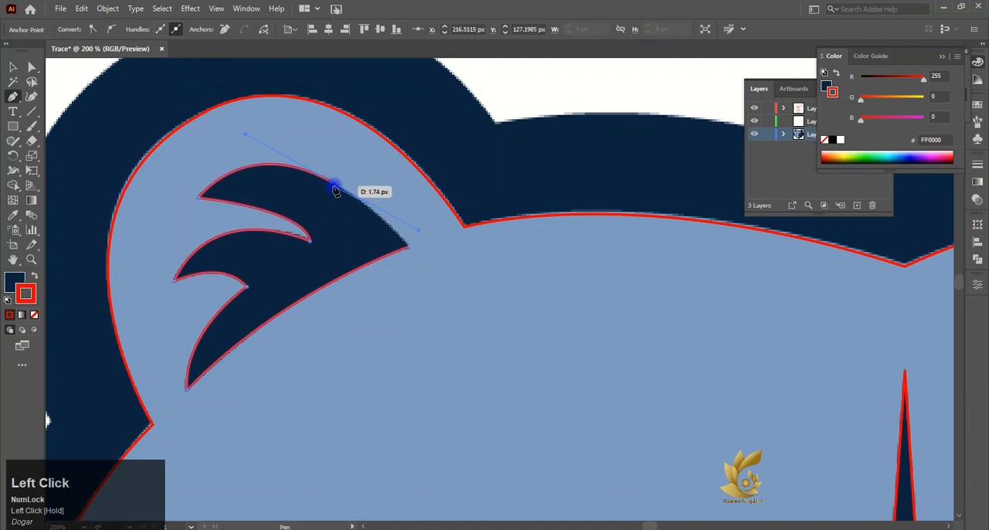
{"action": "left_click_drag", "start_coordinate": [410, 247], "coordinate": [413, 264]}
{"action": "left_click", "coordinate": [403, 247]}
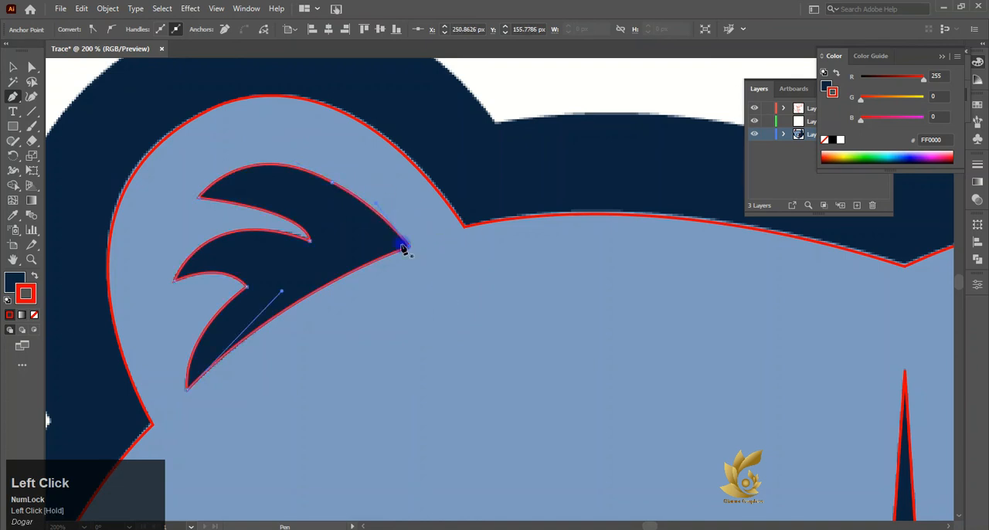
- Move the reference image beside the artboard and fill the traced face shape with its light blue using the Eyedropper
{"action": "left_click", "coordinate": [12, 67]}
{"action": "scroll", "coordinate": [137, 161], "scroll_direction": "down", "scroll_amount": 6}
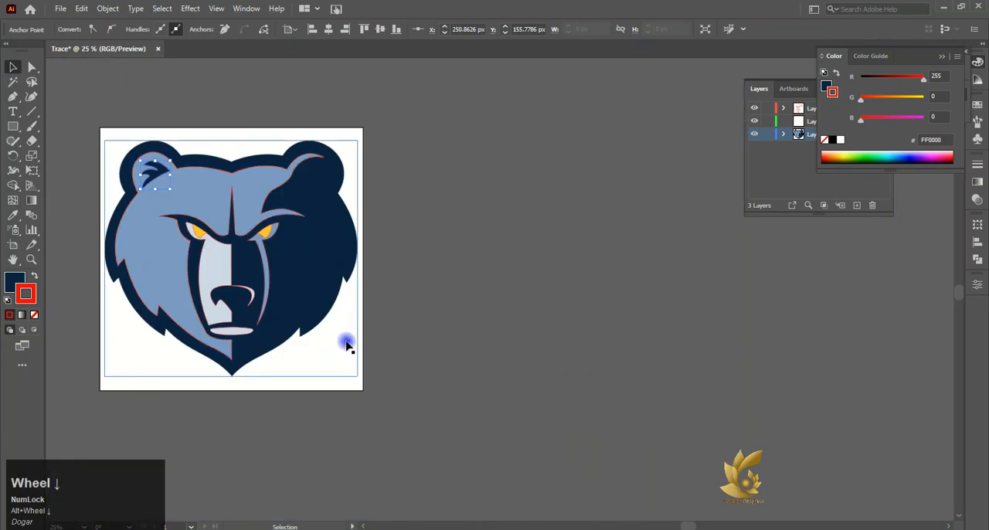
{"action": "left_click_drag", "start_coordinate": [345, 342], "coordinate": [651, 365]}
{"action": "left_click", "coordinate": [216, 169]}
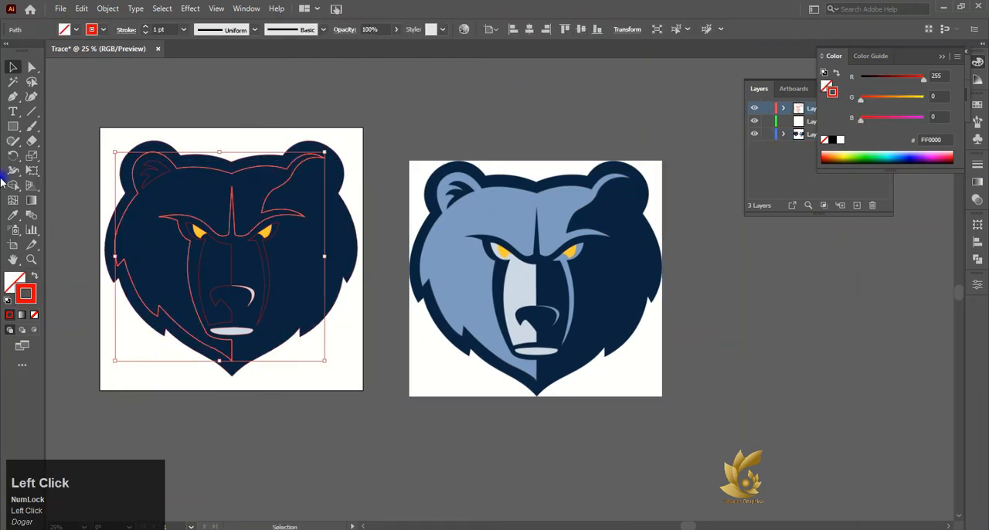
{"action": "left_click", "coordinate": [12, 214]}
{"action": "left_click", "coordinate": [457, 245]}
{"action": "key", "text": "v"}
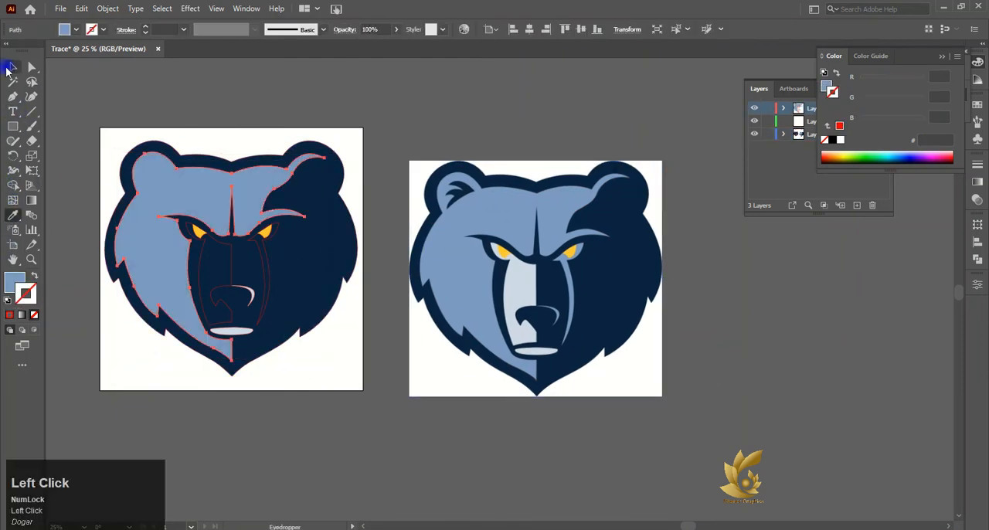
- Shift the reference image further right and fill the right eye and streak shape with its sampled light blue
{"action": "left_click_drag", "start_coordinate": [482, 256], "coordinate": [536, 256]}
{"action": "left_click", "coordinate": [267, 278]}
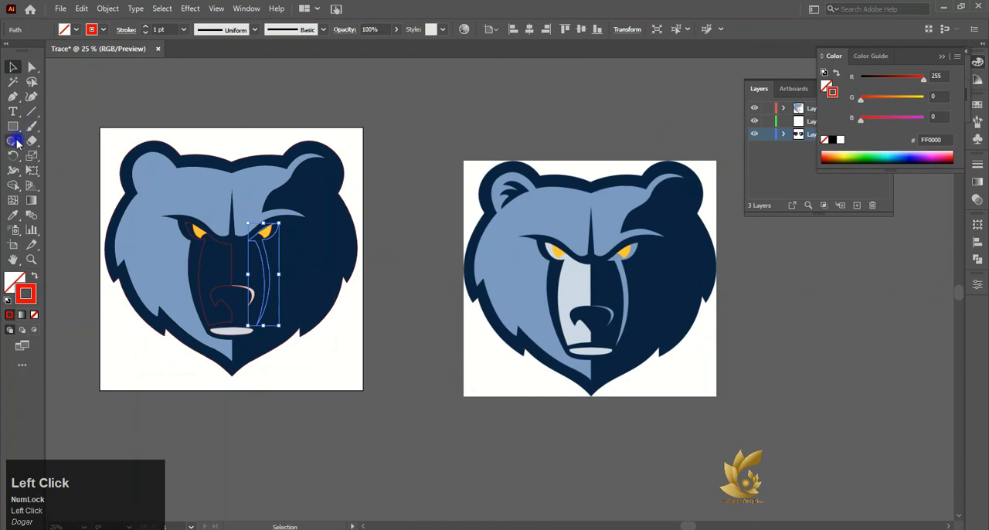
{"action": "left_click", "coordinate": [13, 214]}
{"action": "left_click", "coordinate": [624, 259]}
{"action": "left_click", "coordinate": [612, 276]}
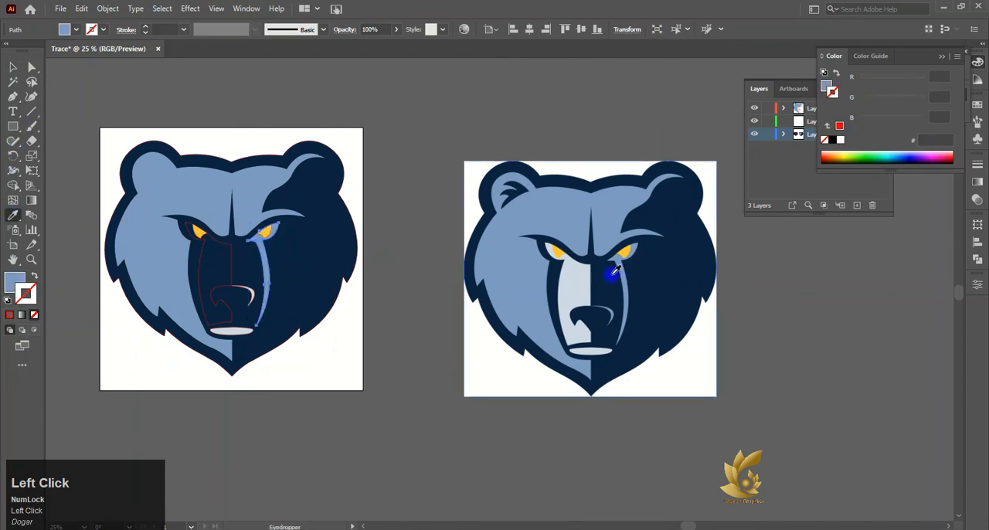
- Fill the left eye and muzzle shape with the pale blue-grey sampled from the reference image's muzzle
{"action": "left_click", "coordinate": [15, 68]}
{"action": "left_click", "coordinate": [190, 279]}
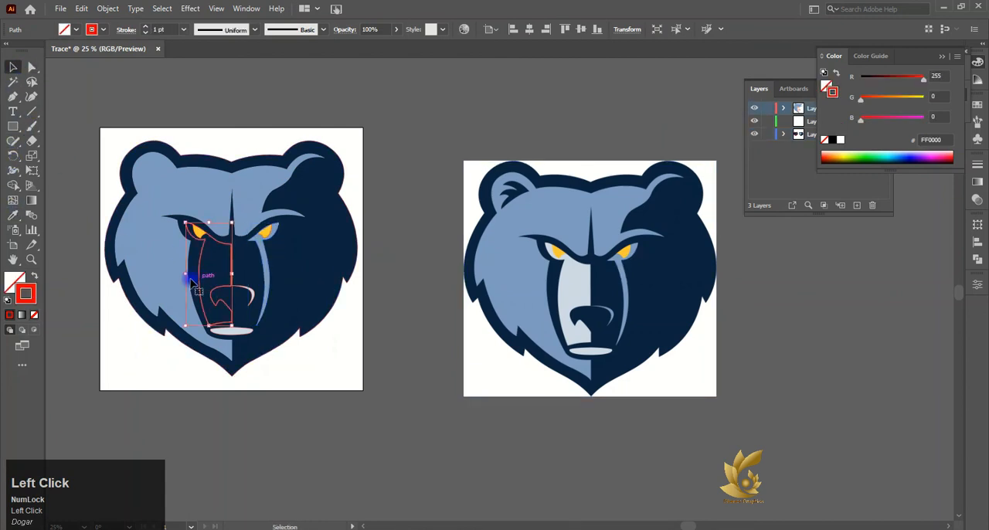
{"action": "left_click", "coordinate": [12, 215]}
{"action": "left_click", "coordinate": [572, 285]}
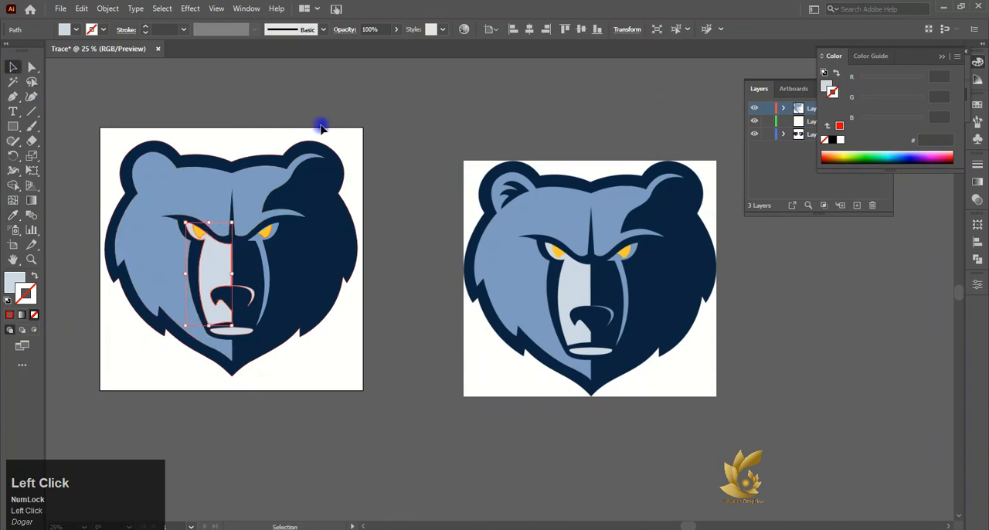
{"action": "left_click", "coordinate": [412, 345]}
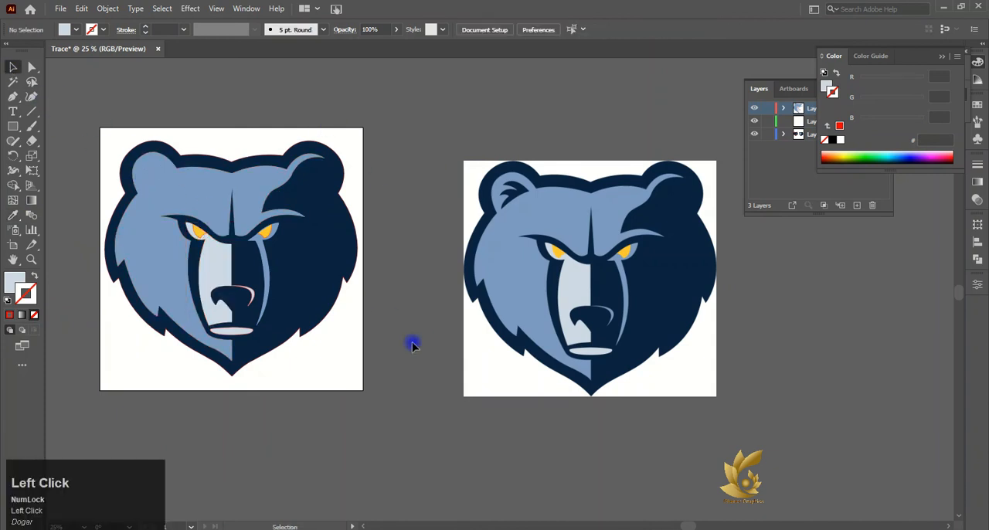
{"action": "left_click_drag", "start_coordinate": [72, 106], "coordinate": [377, 398]}
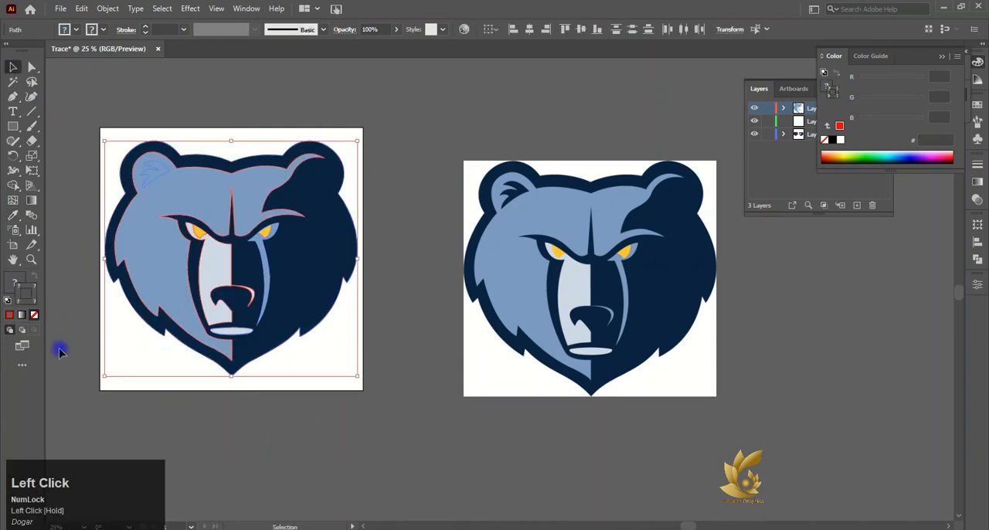
{"action": "left_click", "coordinate": [78, 366]}
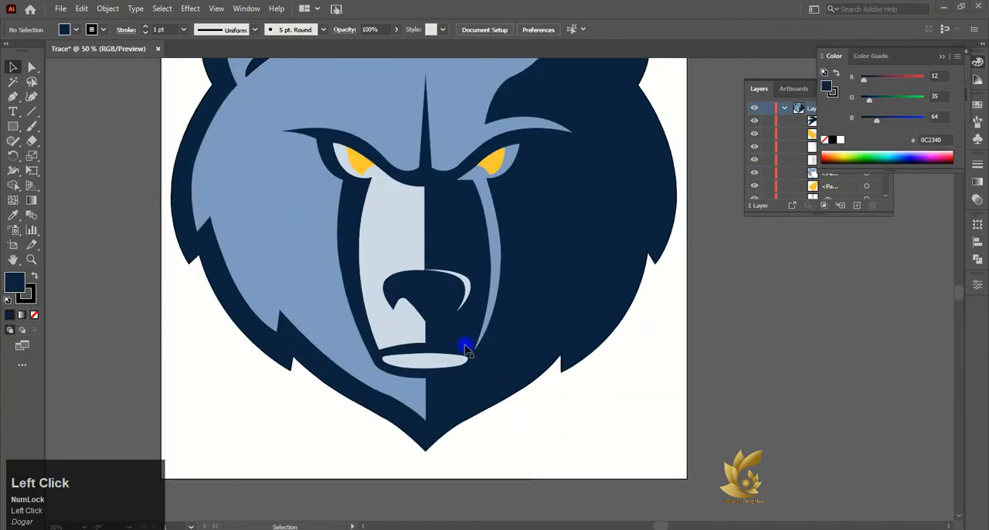
- Remove the stroke from the navy tuft in the left ear and from the navy head silhouette
{"action": "scroll", "coordinate": [464, 342], "scroll_direction": "up", "scroll_amount": 3}
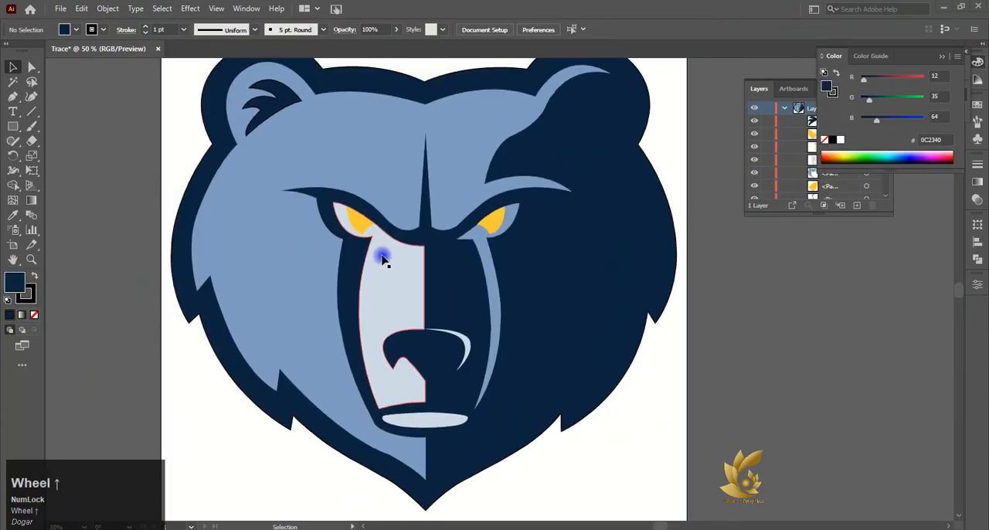
{"action": "left_click", "coordinate": [284, 144]}
{"action": "left_click", "coordinate": [34, 315]}
{"action": "left_click", "coordinate": [118, 313]}
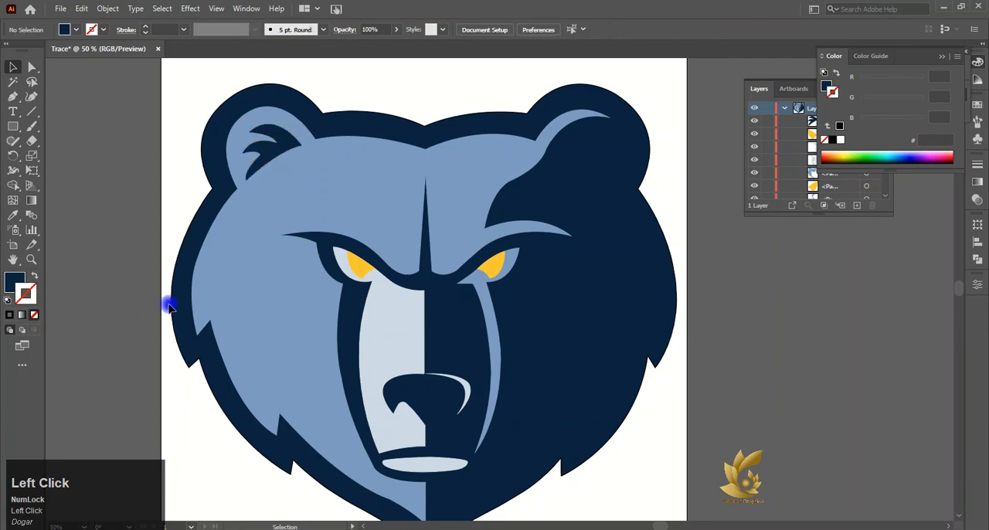
{"action": "scroll", "coordinate": [391, 420], "scroll_direction": "down", "scroll_amount": 3}
{"action": "left_click", "coordinate": [391, 421]}
{"action": "left_click", "coordinate": [35, 315]}
{"action": "left_click", "coordinate": [109, 350]}
{"action": "scroll", "coordinate": [194, 314], "scroll_direction": "down", "scroll_amount": 2}
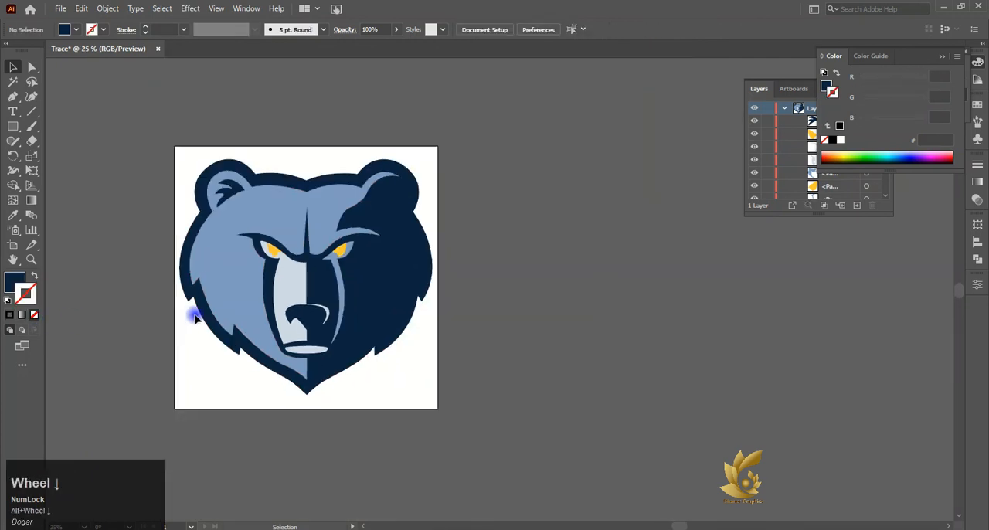